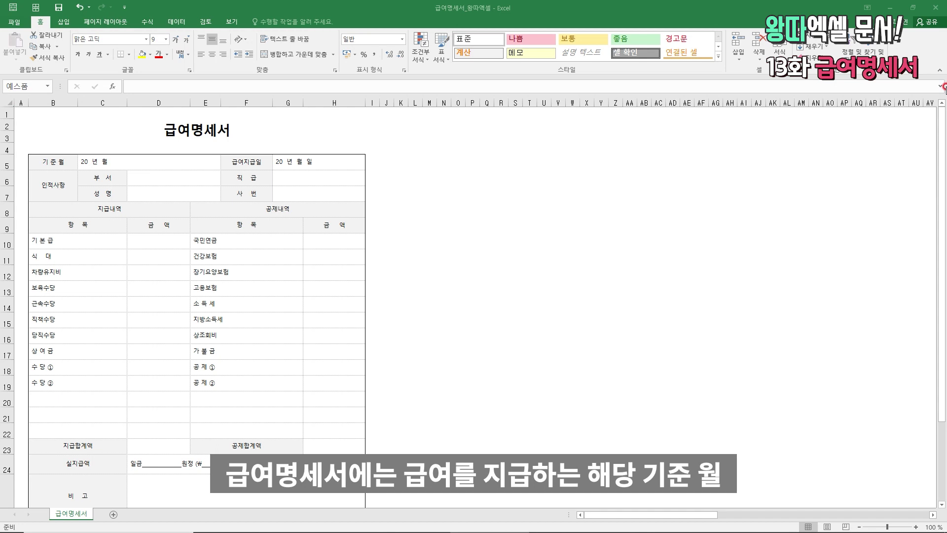
Examine the sample pay slip layout, from the personal details and payment and deduction items down to the totals, remarks and company lines
mouse_move(77, 170)
left_mouse_down()
mouse_move(124, 161)
mouse_move(101, 171)
left_mouse_up()
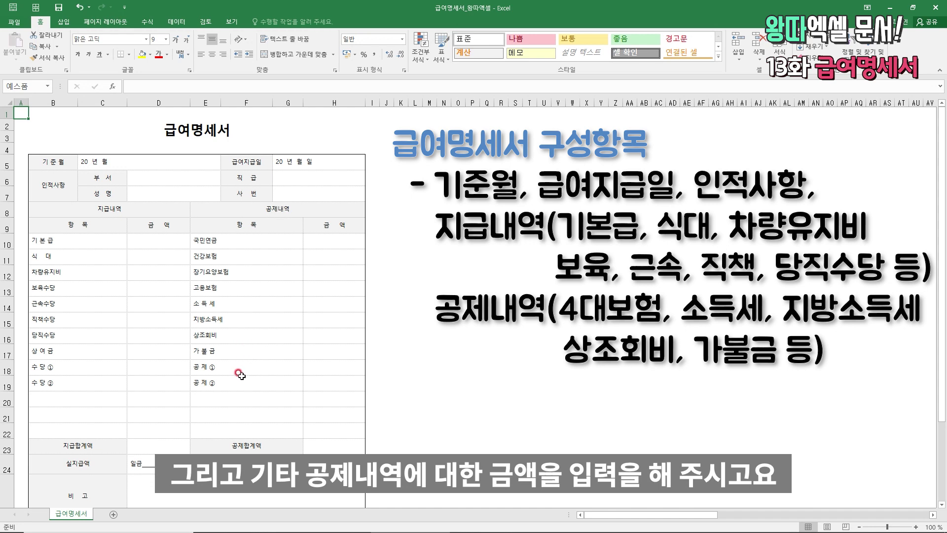
scroll(241, 376, "down", 1)
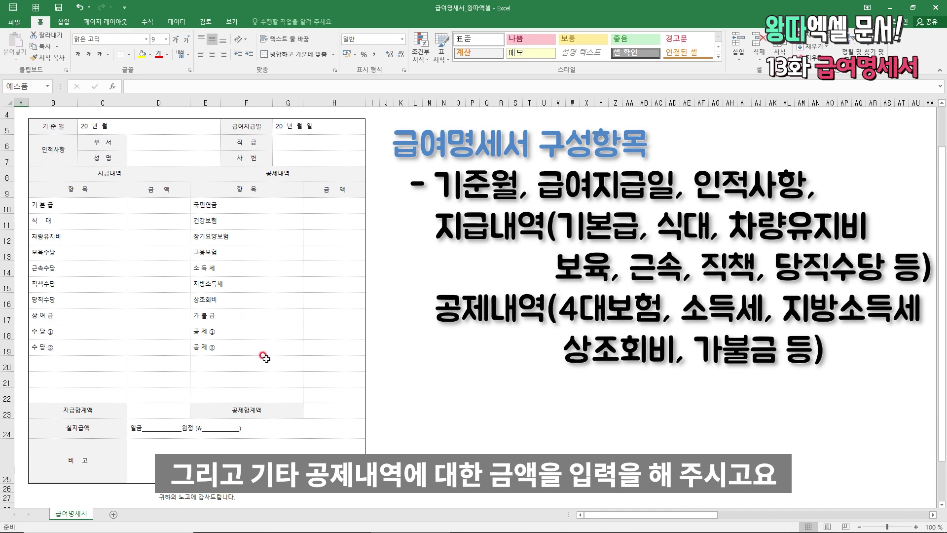
scroll(264, 353, "down", 1)
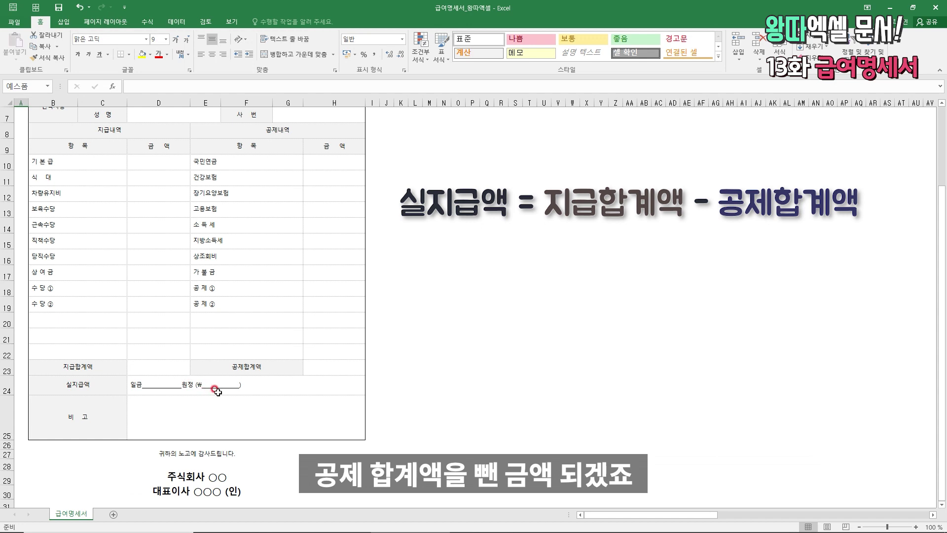
scroll(218, 391, "down", 2)
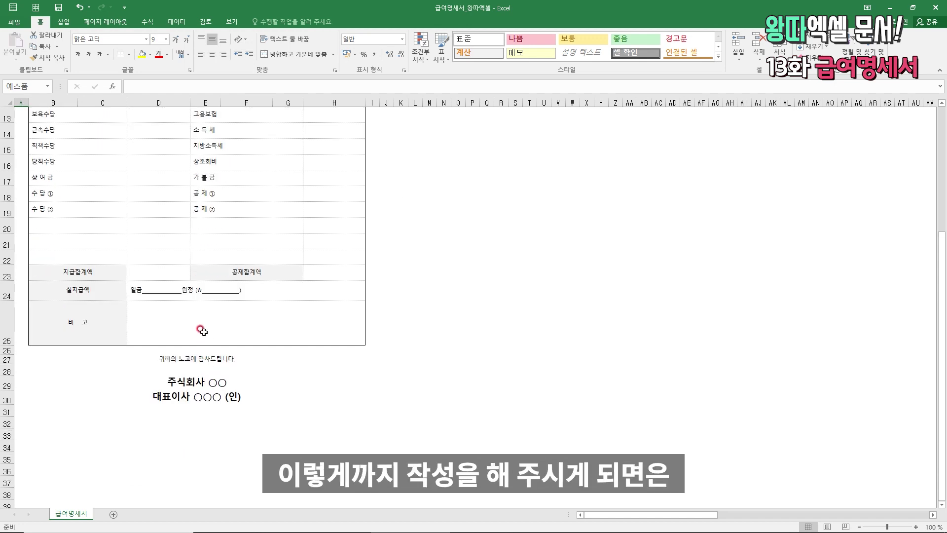
scroll(237, 333, "up", 4)
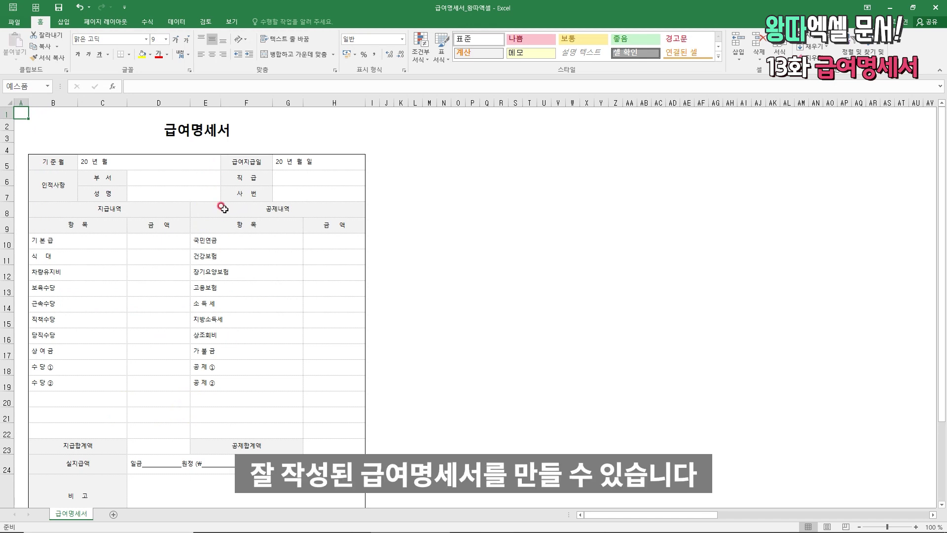
scroll(209, 193, "down", 2)
scroll(210, 194, "up", 2)
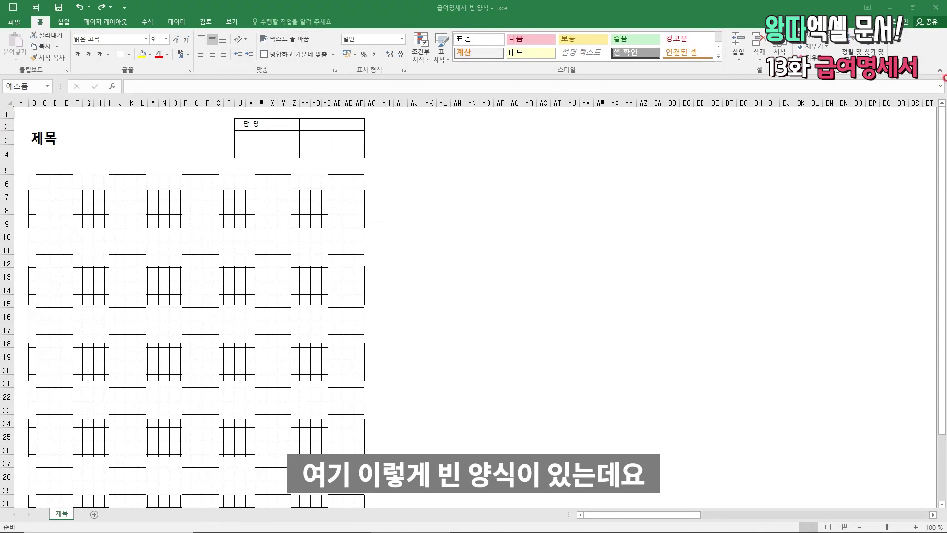
Clear the title and the approval boxes beside it, and merge B2:AF4 into a single centred title cell
left_click(220, 142)
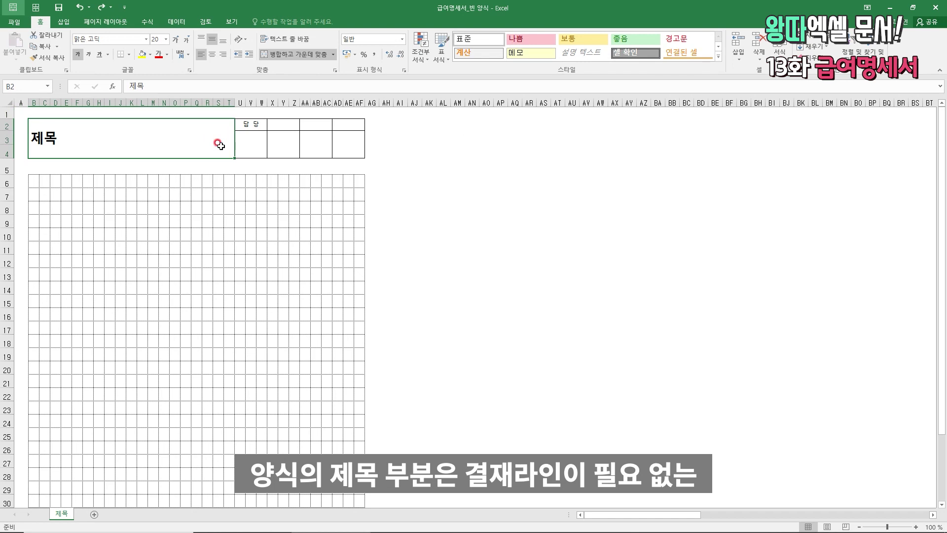
key("shift+Right")
key("shift+Right")
key("shift+Right")
key("shift+Right")
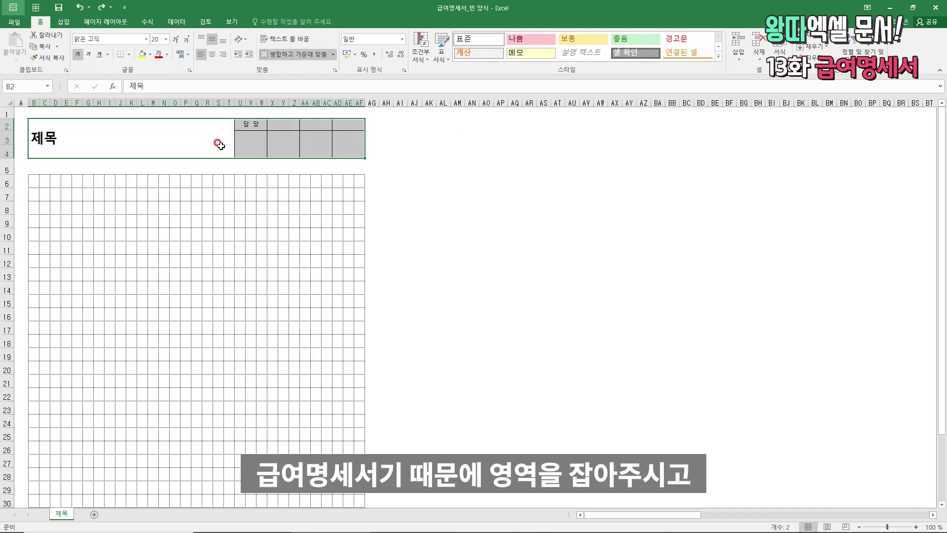
key("Delete")
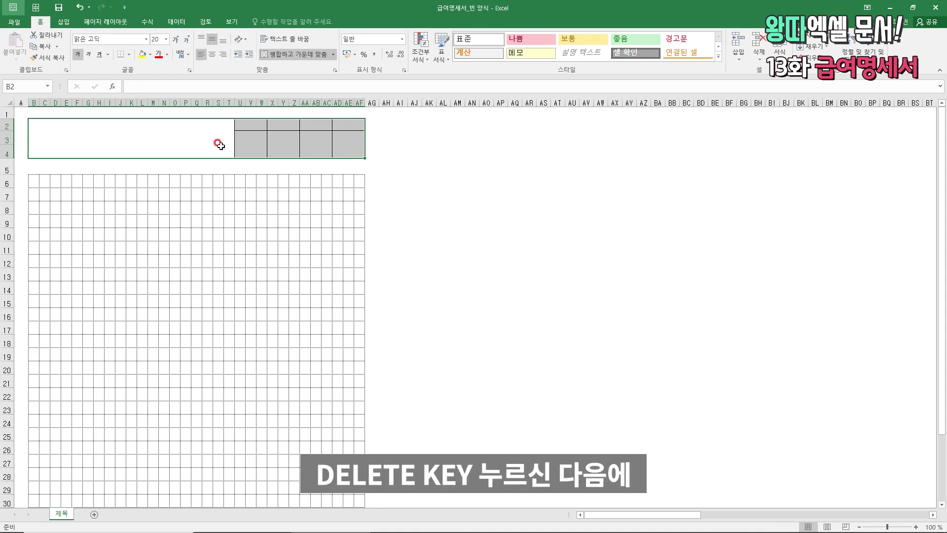
key("alt+1")
key("alt+1")
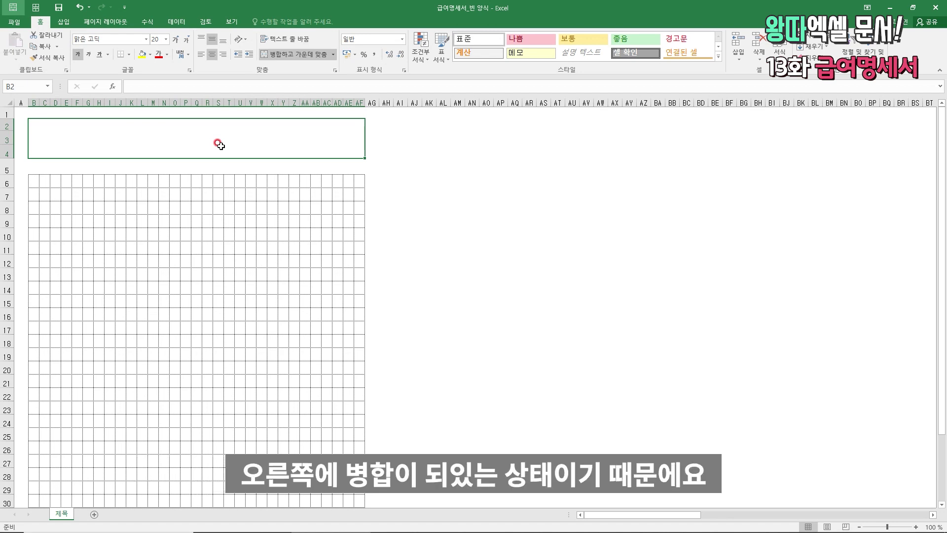
Enter 급여명세서 as the form title in the merged title cell
type("RMQ")
key("BackSpace")
key("BackSpace")
key("BackSpace")
key("Hangul")
type("급여명세서")
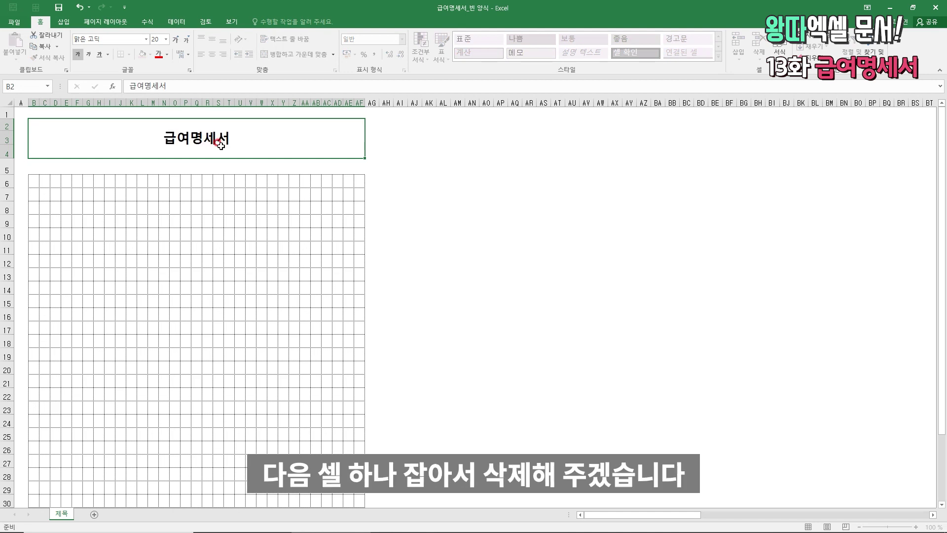
Delete row 4 of the sheet and select the merged title cell
left_click(35, 159)
left_click(9, 152)
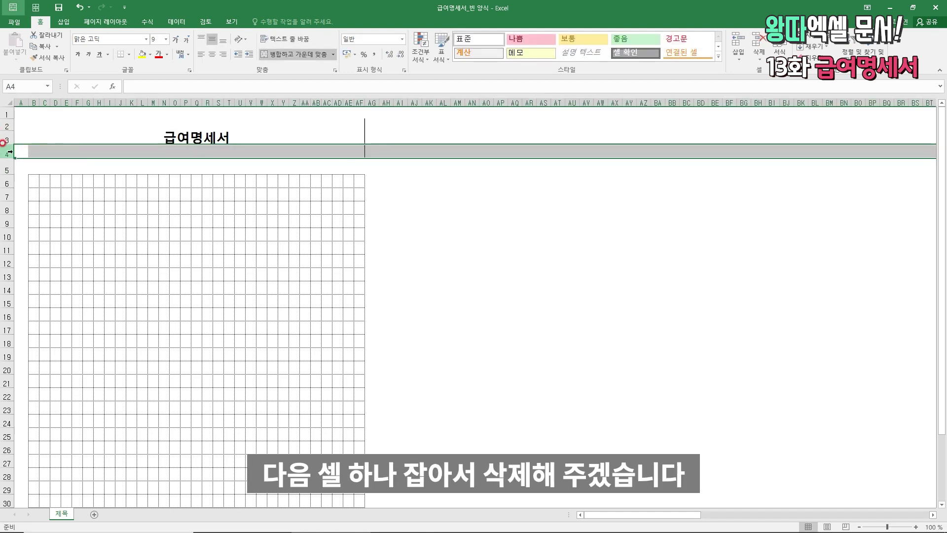
right_click(12, 153)
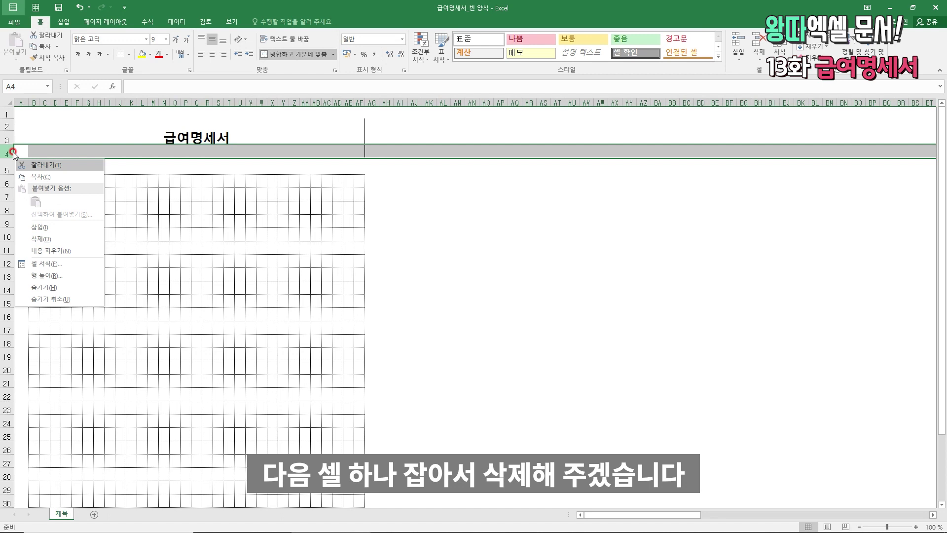
left_click(8, 153)
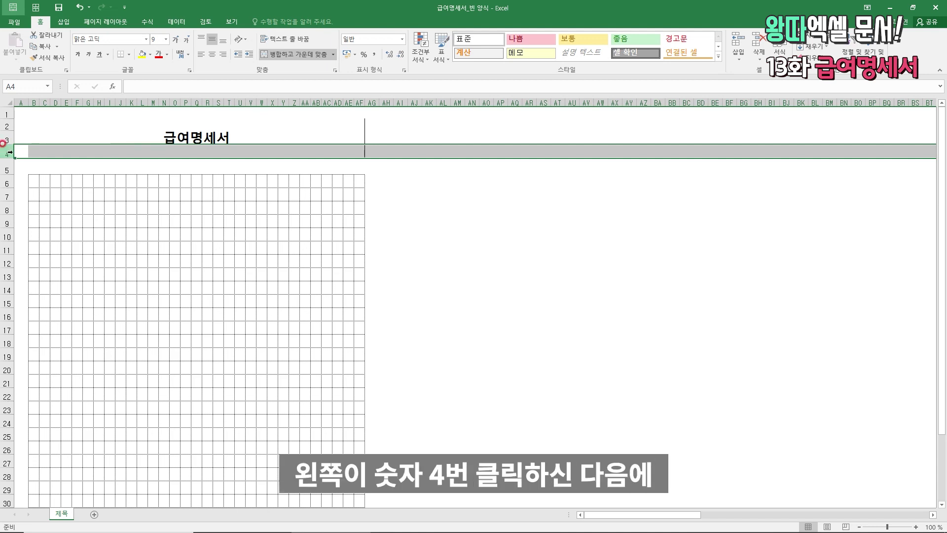
key("Menu")
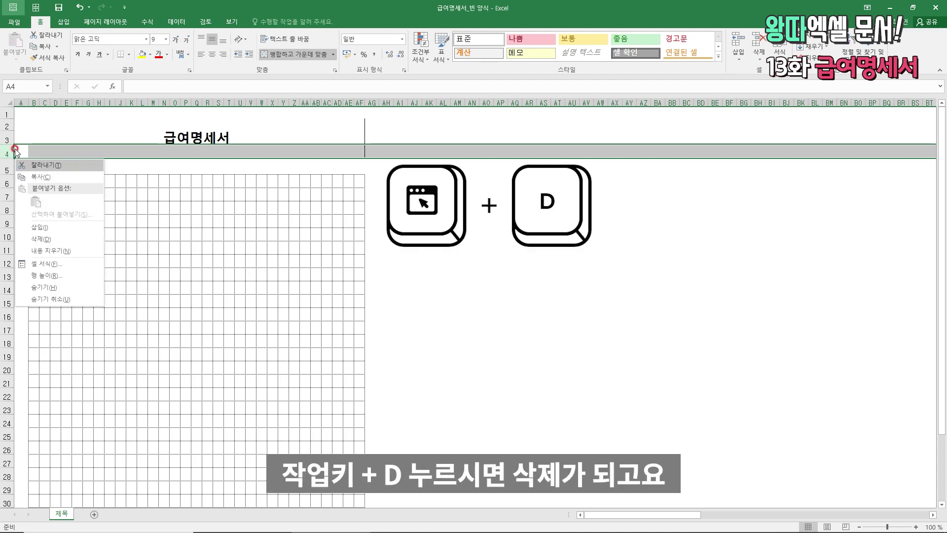
key("d")
key("Up")
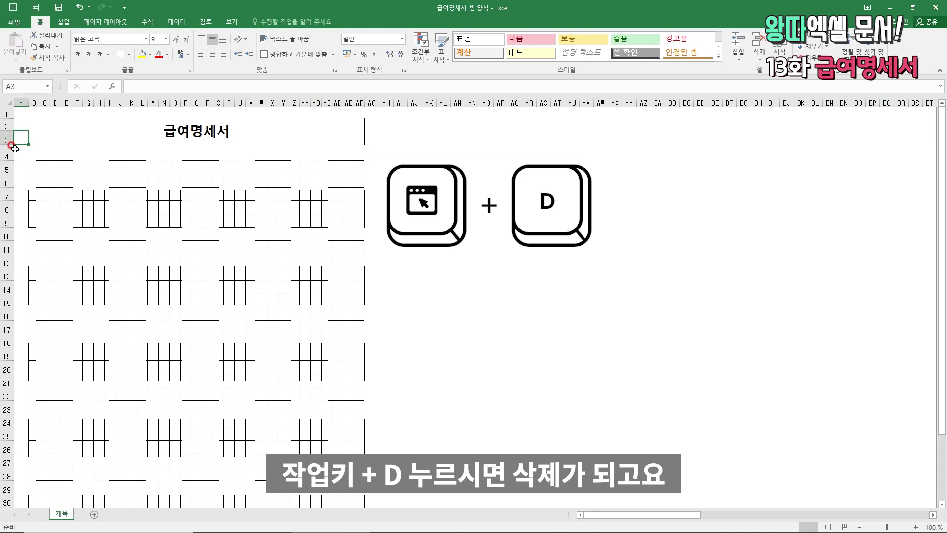
key("Right")
key("Down")
key("Up")
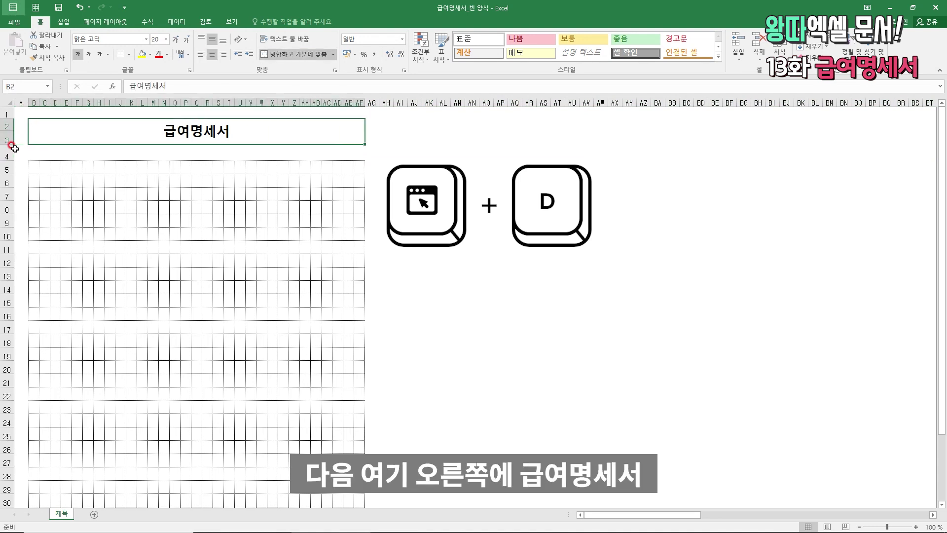
key("Menu")
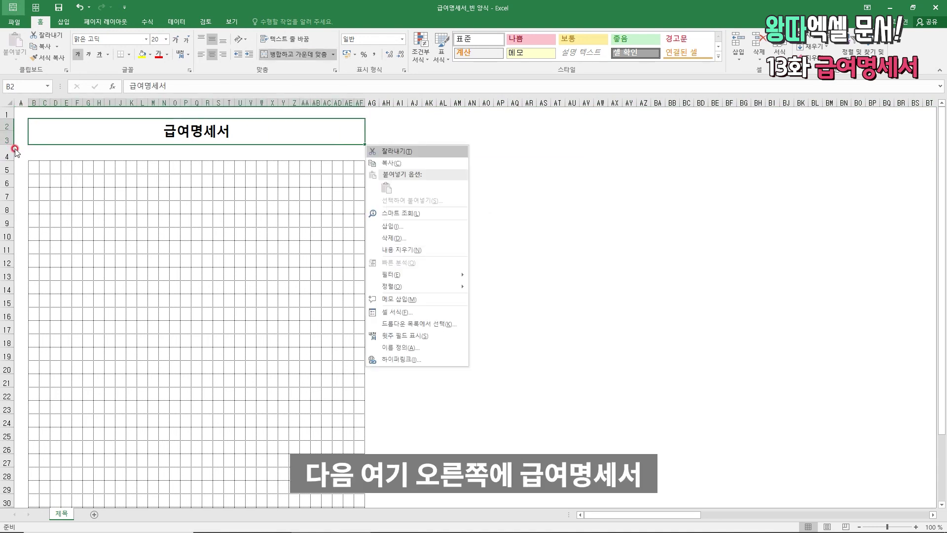
key("f")
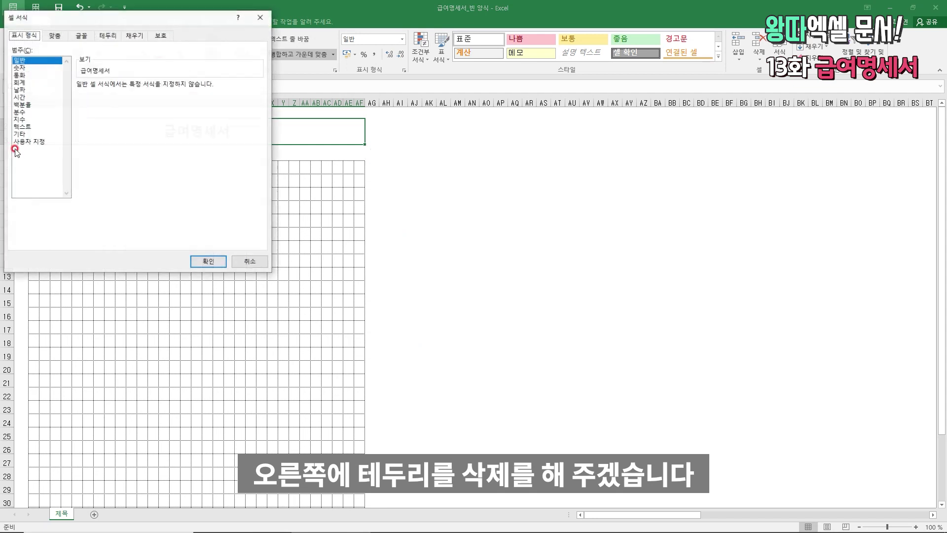
key("Escape")
Remove the title cell's right border in the cell formatting by applying the line style 없음 to that edge
key("ctrl+1")
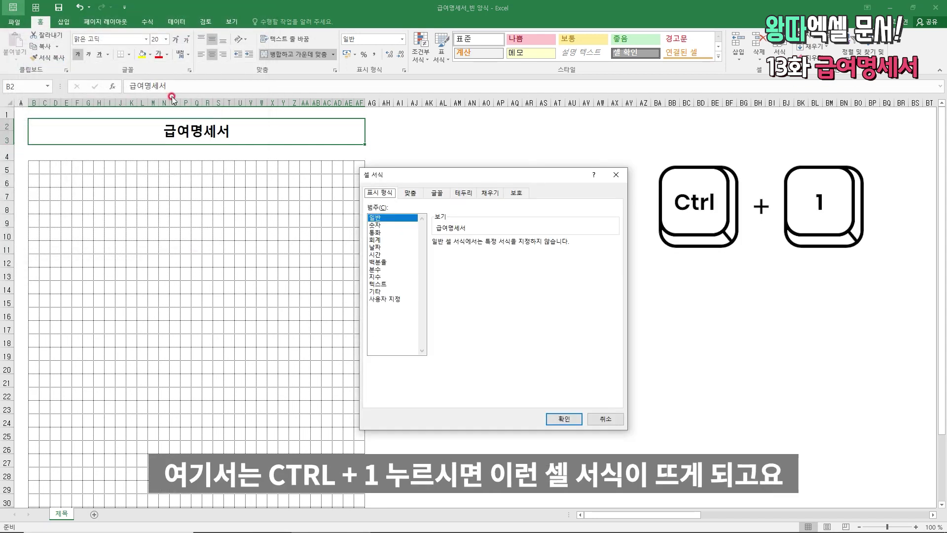
left_click(464, 192)
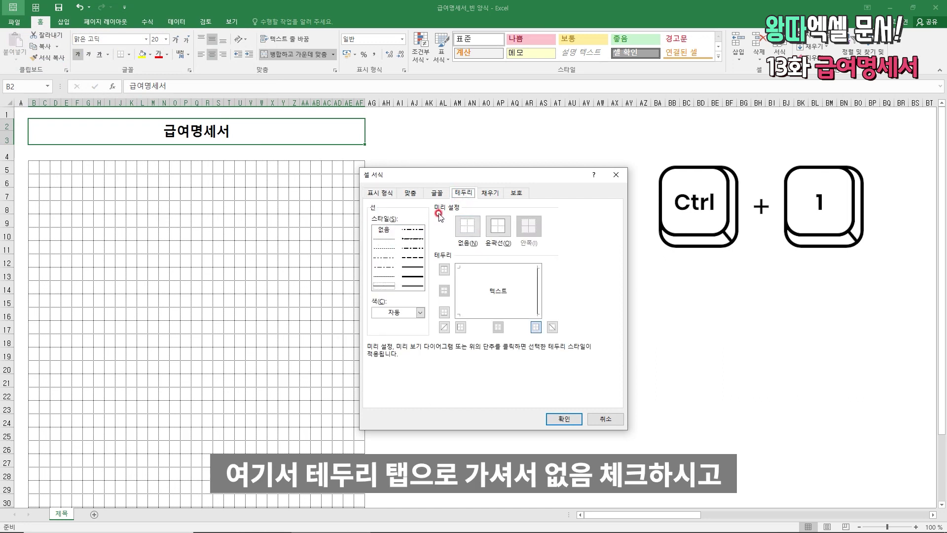
left_click(382, 230)
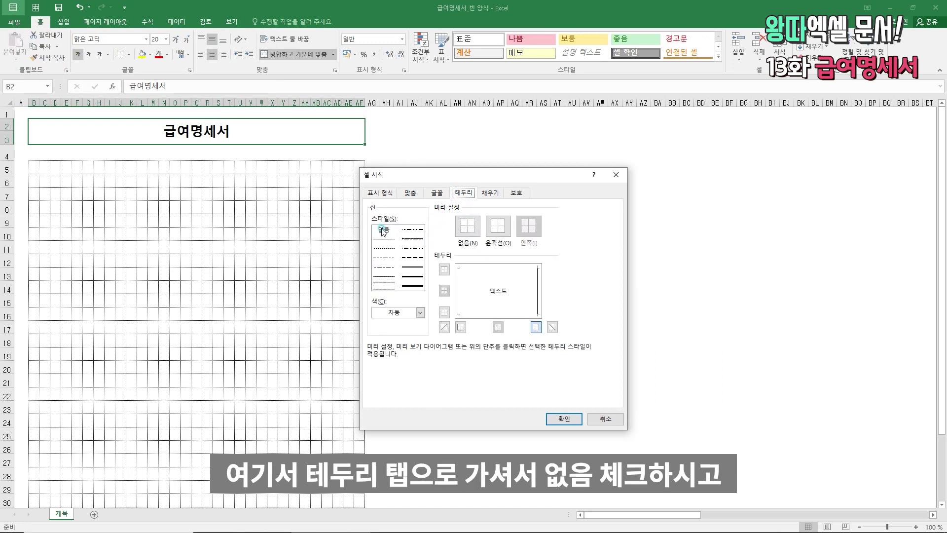
left_click(536, 326)
left_click(573, 421)
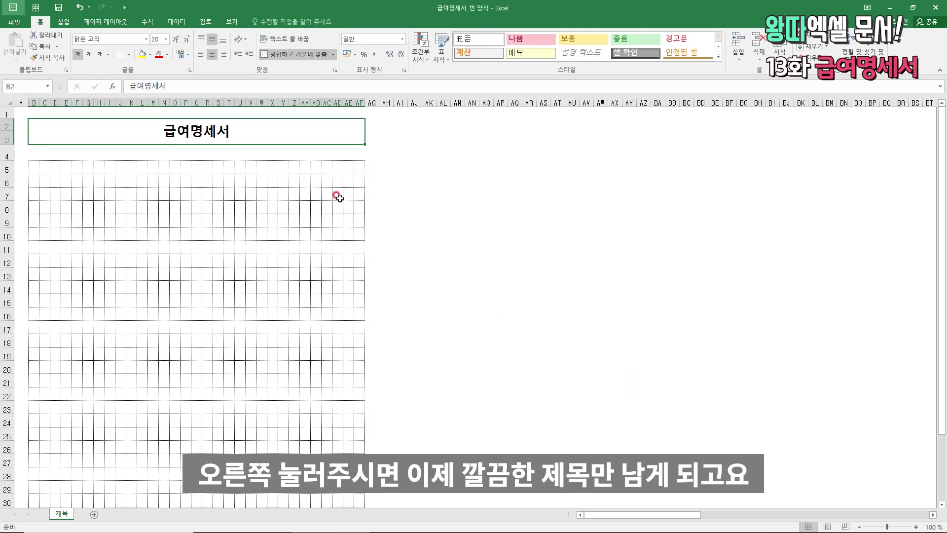
Merge cells B5:E5 at the start of the table's first row and enter the label 기 준 월
left_click(338, 196)
key("Up")
key("Up")
key("Up")
key("Up")
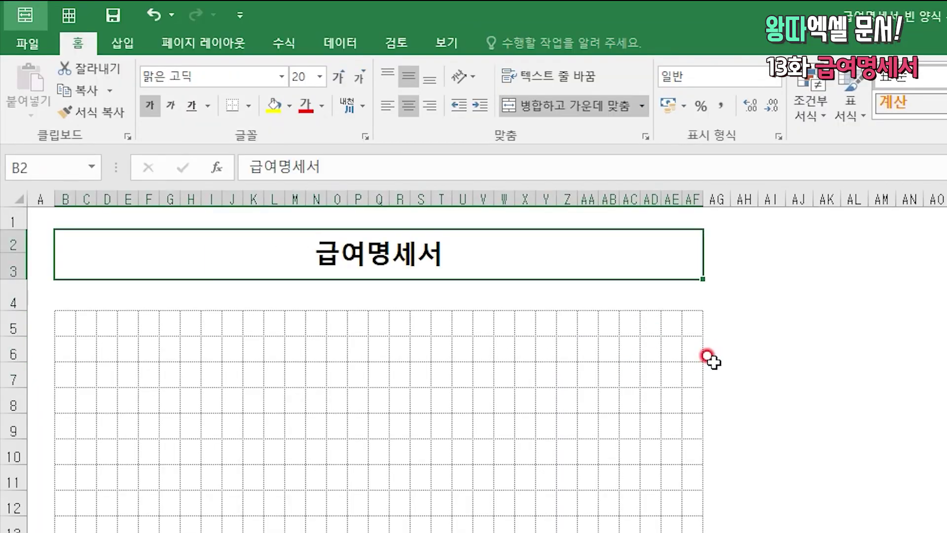
key("Down")
key("Down")
key("Home")
key("Right")
key("Up")
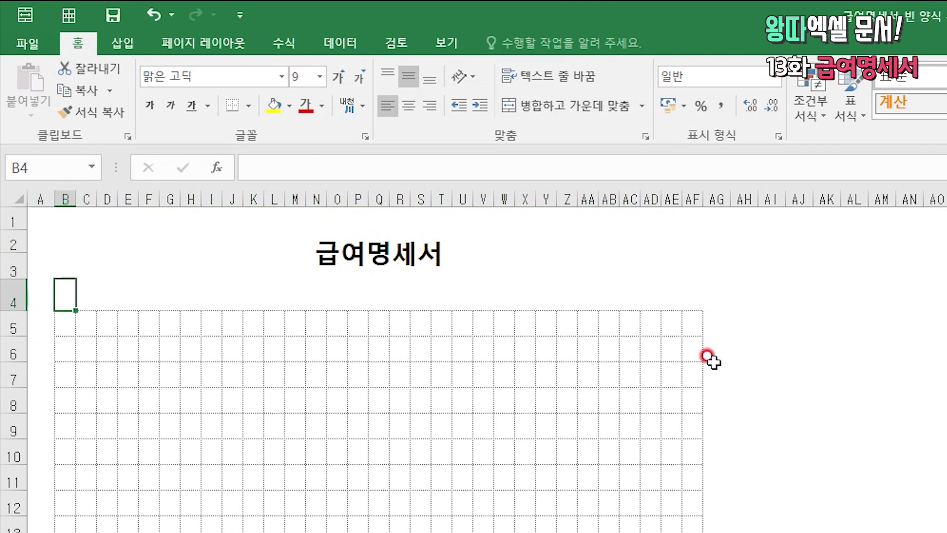
key("Down")
key("shift+Down")
key("shift+Right")
key("shift+Up")
key("shift+Right")
key("shift+Right")
key("alt+1")
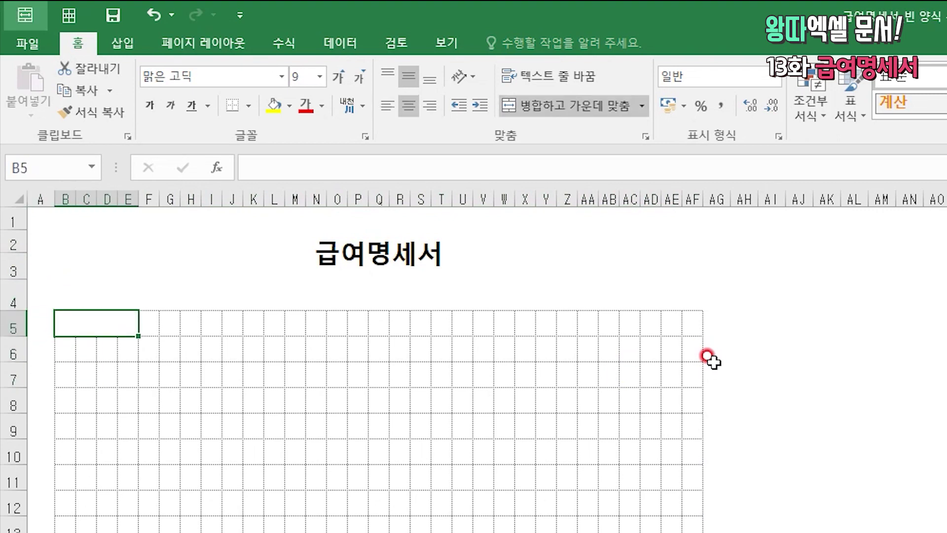
type("기 준 월")
key("ctrl+Return")
Copy the merged 기 준 월 cell and select cell S5 in the same row
key("ctrl+c")
key("Right")
key("Right")
key("Right")
key("Right")
key("Right")
key("Right")
key("Right")
key("Right")
key("Right")
key("Right")
key("Right")
key("Right")
key("Right")
key("Right")
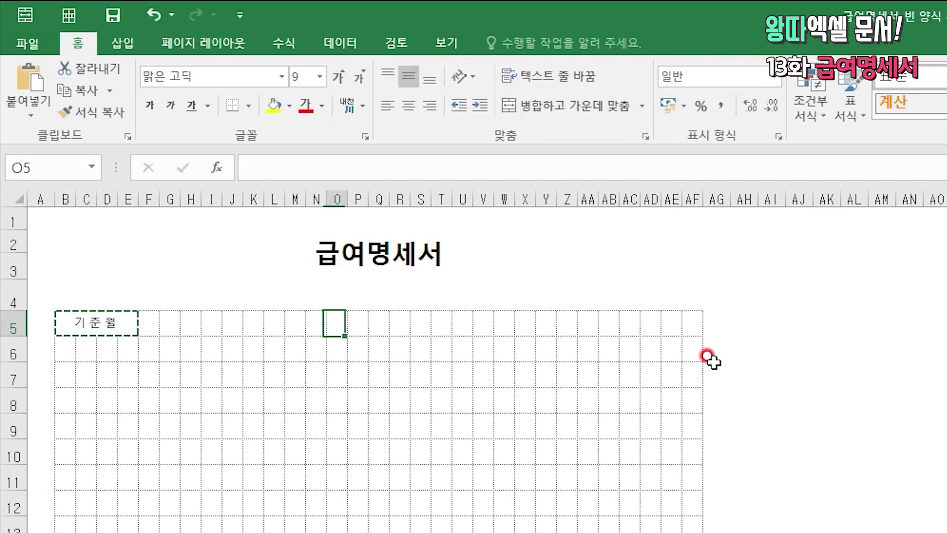
key("ctrl+v")
key("ctrl+c")
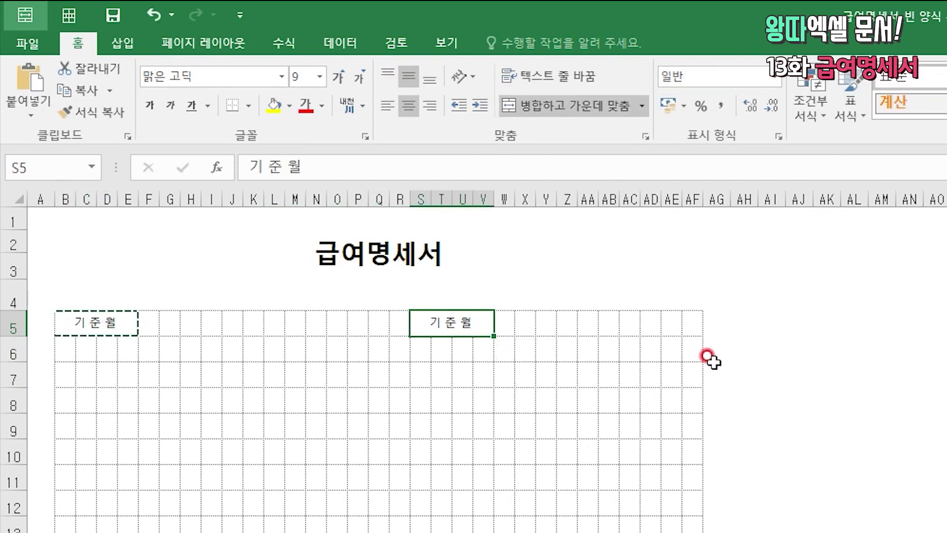
key("ctrl+z")
Paste the copied label cell at U5 and replace its text with 급여지급일
key("Right")
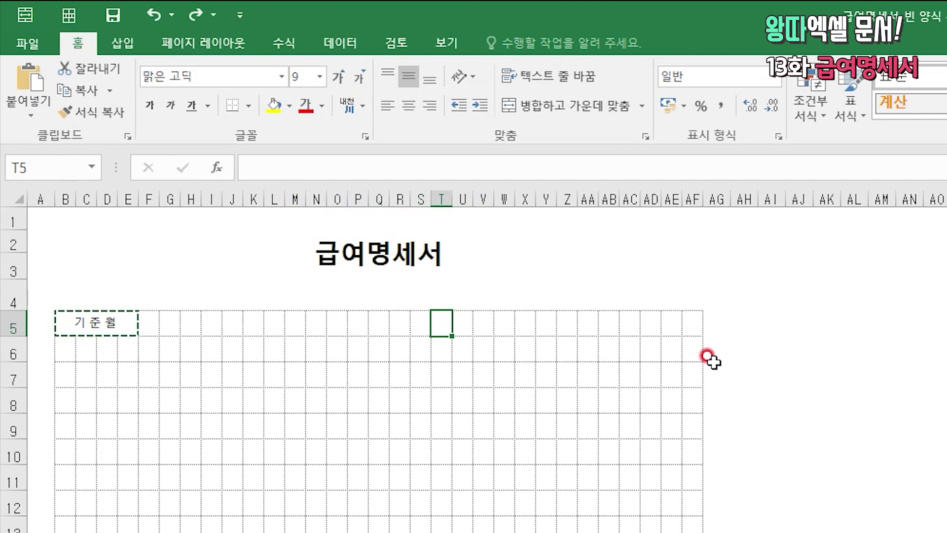
key("Right")
key("ctrl+v")
type("급여지급일")
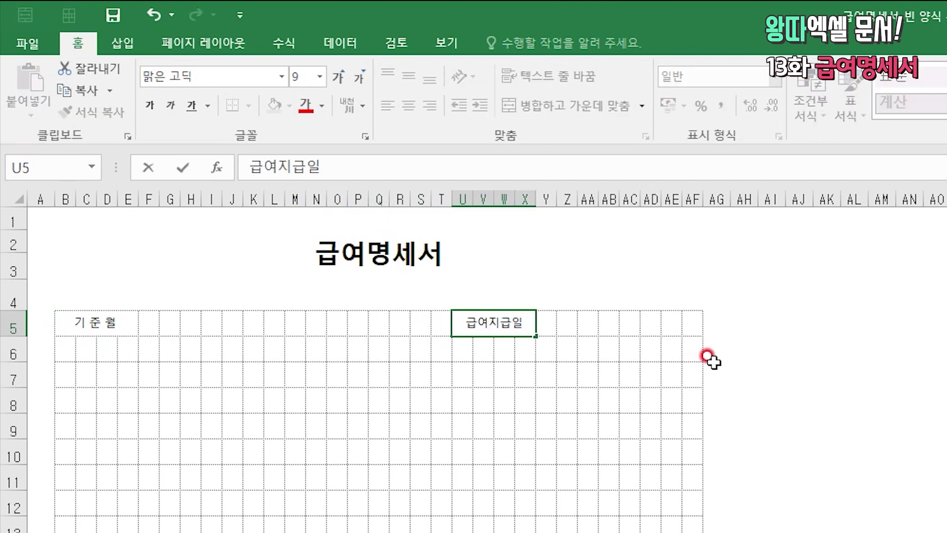
Merge the empty cells F5:T5 between the 기 준 월 and 급여지급일 labels
key("Left")
key("Left")
key("Left")
key("Left")
key("Left")
key("Left")
key("Left")
key("Left")
key("Left")
key("Left")
key("Left")
key("Left")
key("Left")
key("Left")
key("Left")
key("Left")
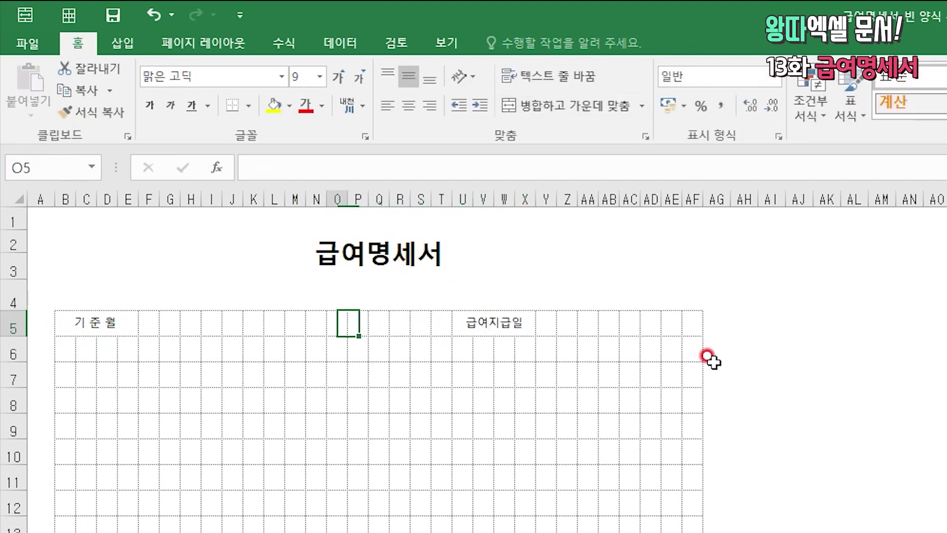
key("shift+Right")
key("shift+Right")
key("shift+Right")
key("shift+Right")
key("shift+Right")
key("shift+Right")
key("shift+Right")
key("shift+Right")
key("shift+Right")
key("shift+Right")
key("shift+Right")
key("shift+Right")
key("shift+Right")
key("shift+Right")
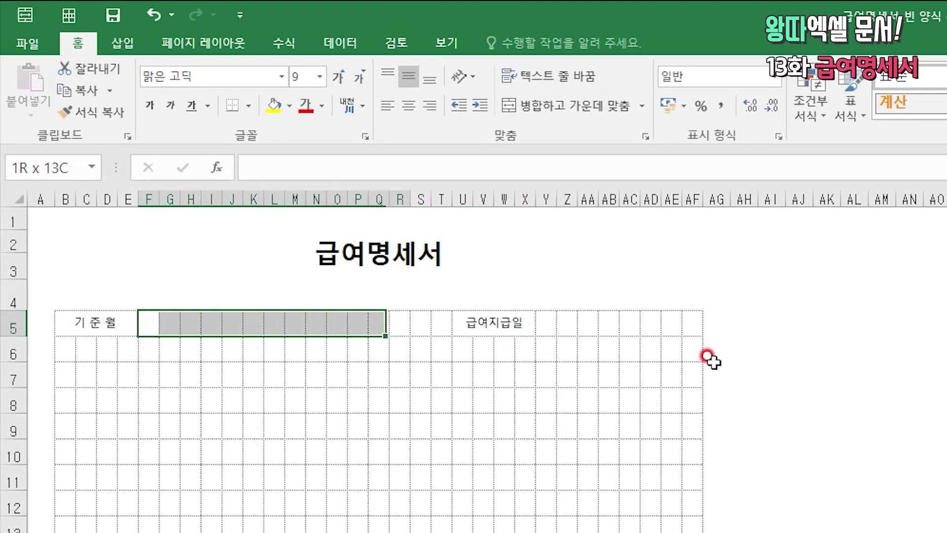
key("alt+1")
Merge cells Y5:AF5 after the 급여지급일 label into one entry field
key("Right")
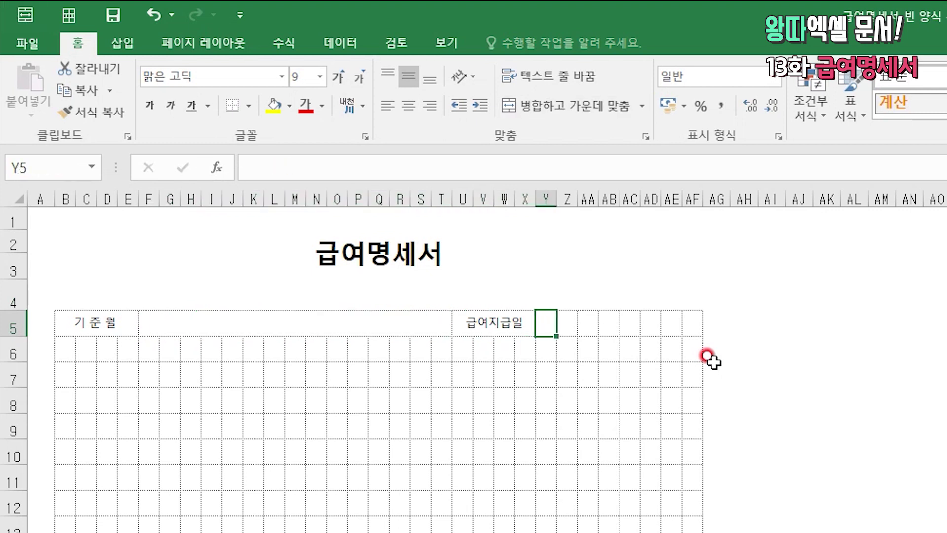
key("shift+Right")
key("shift+Right")
key("shift+Right")
key("shift+Right")
key("shift+Right")
key("shift+Right")
key("shift+Right")
key("alt+1")
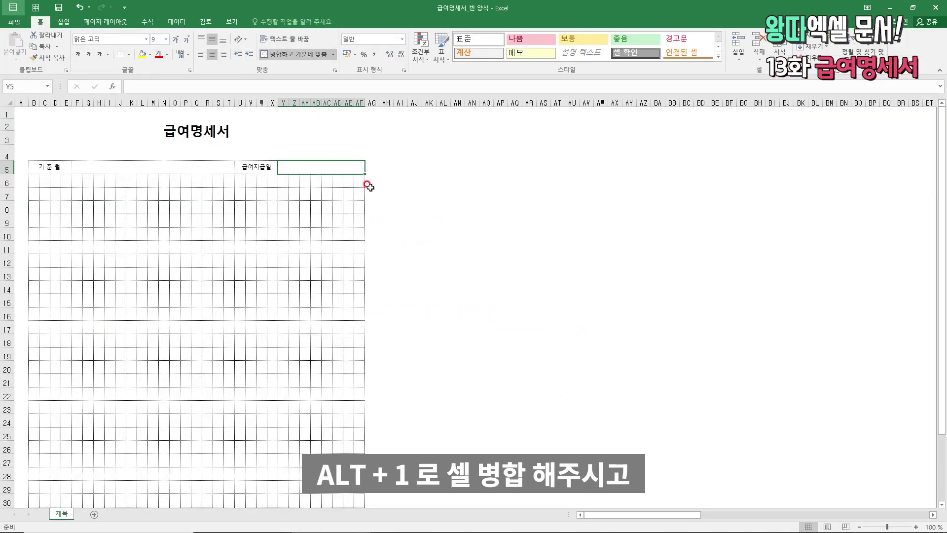
Merge cells B6:E7 below the 기 준 월 label and enter 인적사항
key("Down")
key("Home")
key("Right")
key("shift+Down")
key("shift+Right")
key("shift+Right")
key("shift+Right")
key("alt+1")
type("인적사항")
Merge cells F6:J6 beside the 인적사항 label and enter 부서
key("Right")
key("shift+Right")
key("shift+Right")
key("shift+Right")
key("shift+Right")
key("alt+1")
type("부서]")
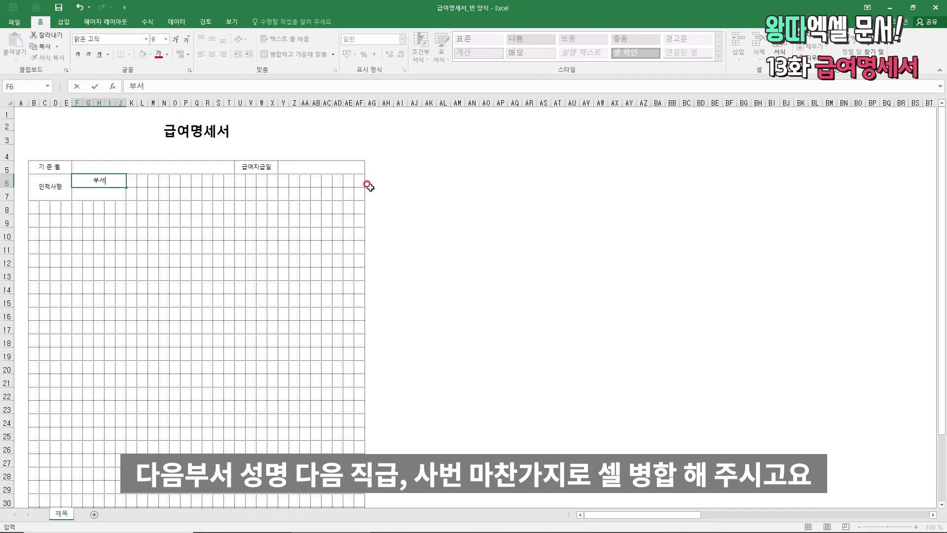
Enter 성명 in the F7:J7 field directly below the 부서 label
key("Return")
type("성명")
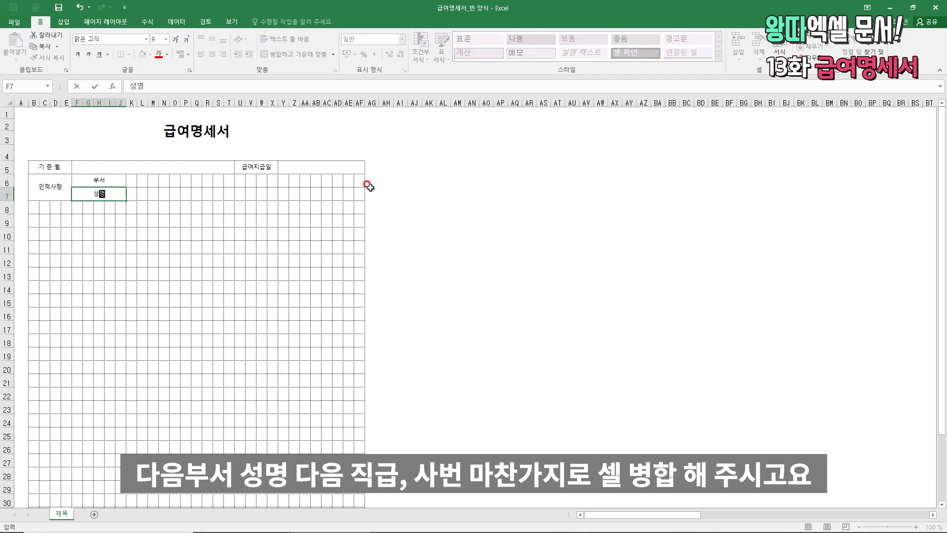
key("Return")
Merge cells U6:X6 below the 급여지급일 label and enter 직급
key("Up")
key("Up")
key("Right")
key("Right")
key("Right")
key("Right")
key("Right")
key("Right")
key("Right")
key("Right")
key("Right")
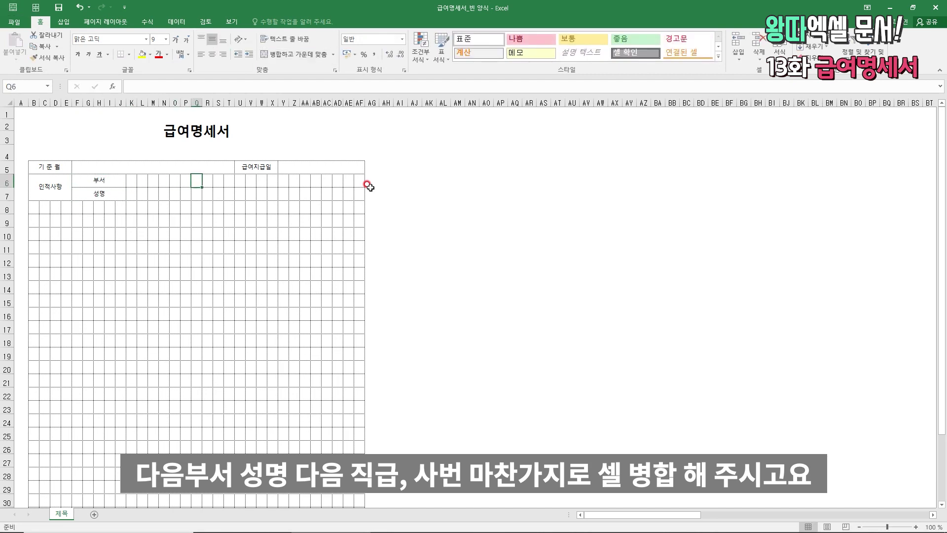
key("Right")
key("Right")
key("shift+Right")
key("shift+Right")
key("shift+Right")
key("alt+1")
type("직급")
key("Return")
Merge cells U7:X7 below the 직급 label and enter 사번
key("shift+Right")
key("shift+Right")
key("shift+Right")
key("alt+1")
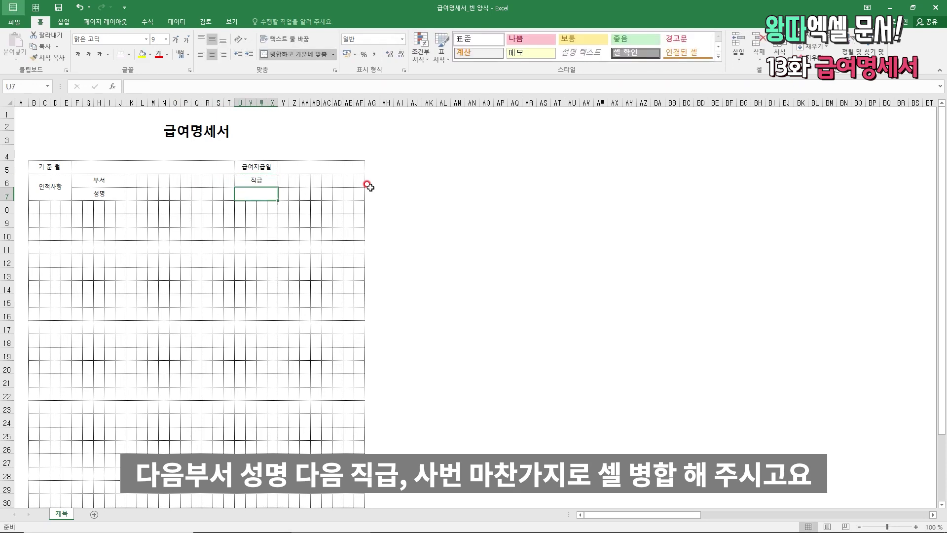
type("사번")
key("Return")
Add spacing between the characters of the four personal-info labels so they read 부 서, 성 명, 직 급 and 사 번
key("Up")
key("Up")
key("F2")
key("Left")
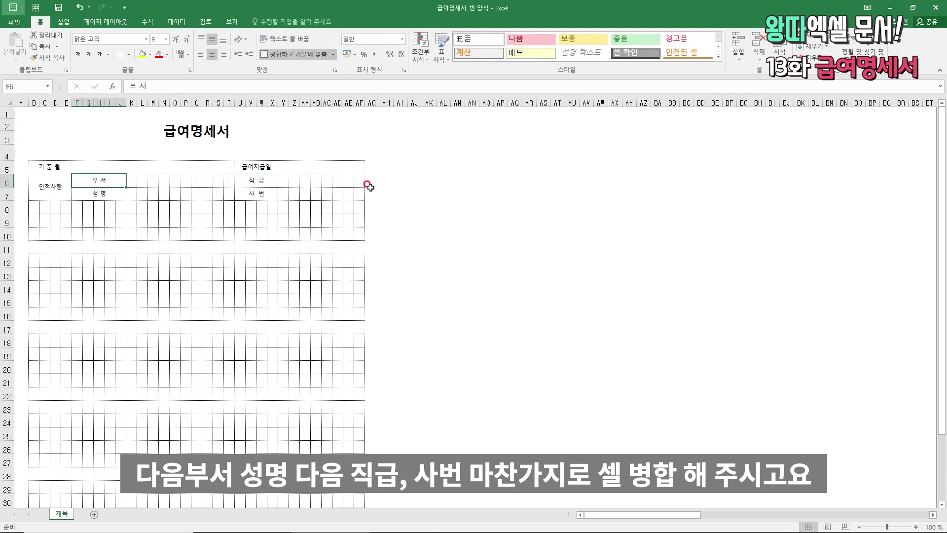
Merge the entry fields K6:T6 and K7:T7 beside 부 서 and 성 명, and Y6:AF6 beside 직 급
key("Right")
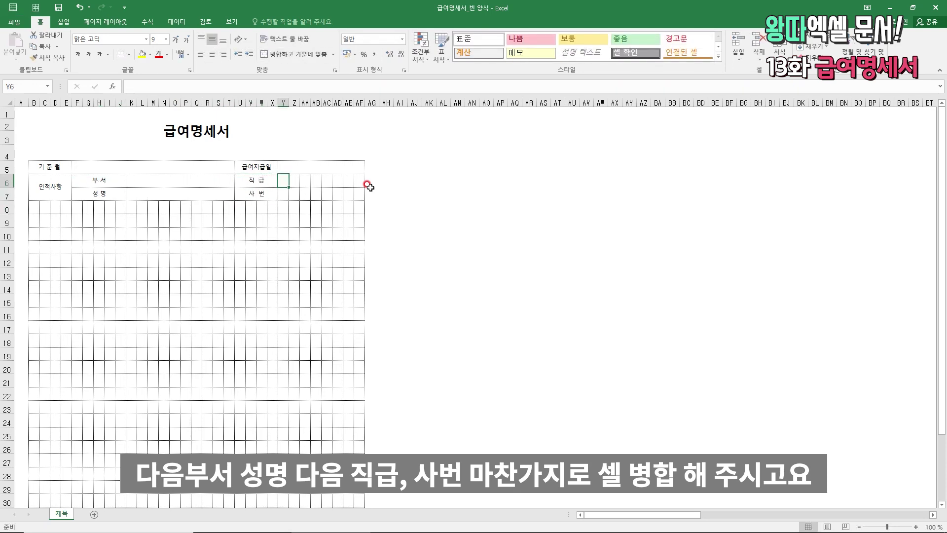
key("shift+Right")
key("shift+Right")
key("shift+Right")
key("shift+Right")
key("shift+Right")
key("shift+Right")
key("shift+Right")
key("alt+1")
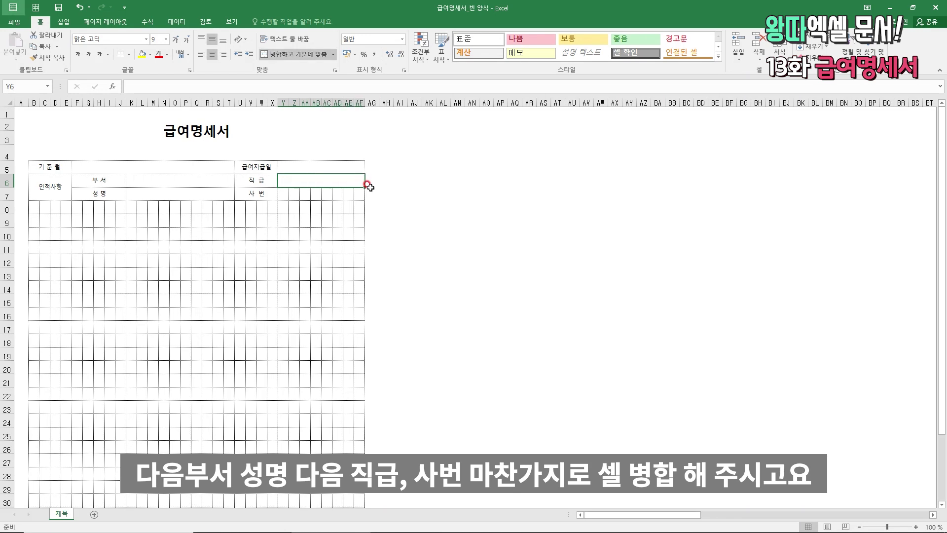
Merge Y7:AF7 beside 사 번, and merge B8:P8 with the section heading 지 급 내 역
key("Left")
key("Left")
key("Up")
key("Down")
key("Left")
key("Left")
key("Down")
key("shift+Right")
key("shift+Right")
key("shift+Right")
key("shift+Right")
key("shift+Right")
key("shift+Right")
key("shift+Right")
key("shift+Right")
key("shift+Right")
key("shift+Right")
key("shift+Right")
key("shift+Right")
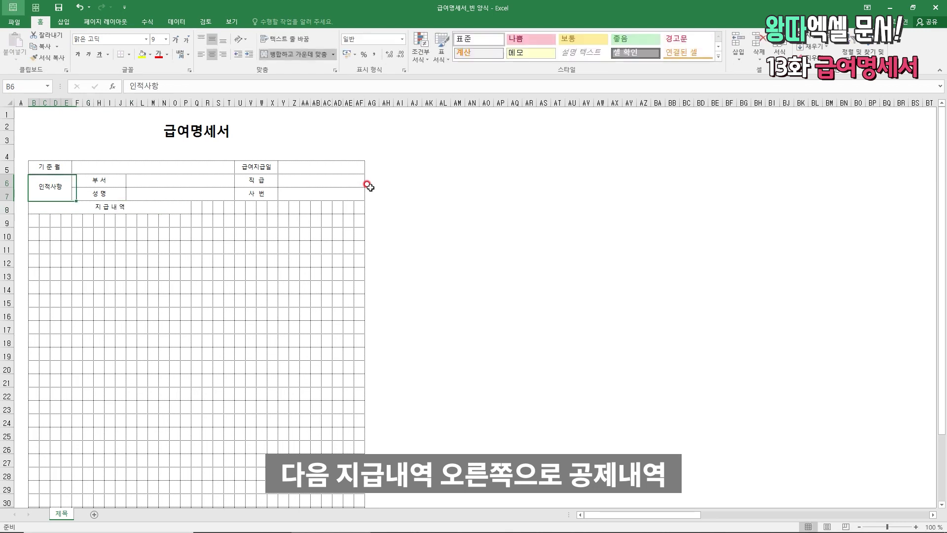
Copy the merged 지 급 내 역 heading into the cells starting at Q8
key("Down")
key("ctrl+c")
key("Right")
key("ctrl+v")
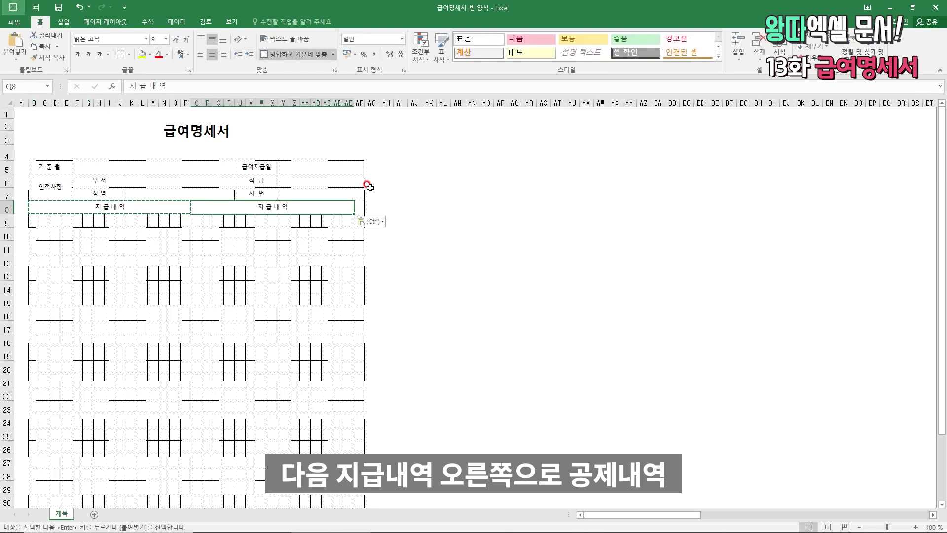
Extend the copied heading cell to Q8:AF8 and replace its text with 공 제 내 역
key("ctrl")
key("Escape")
type("공 제 내역")
key("Return")
key("Up")
key("F2")
key("Left")
key("Left")
key("Left")
key("Right")
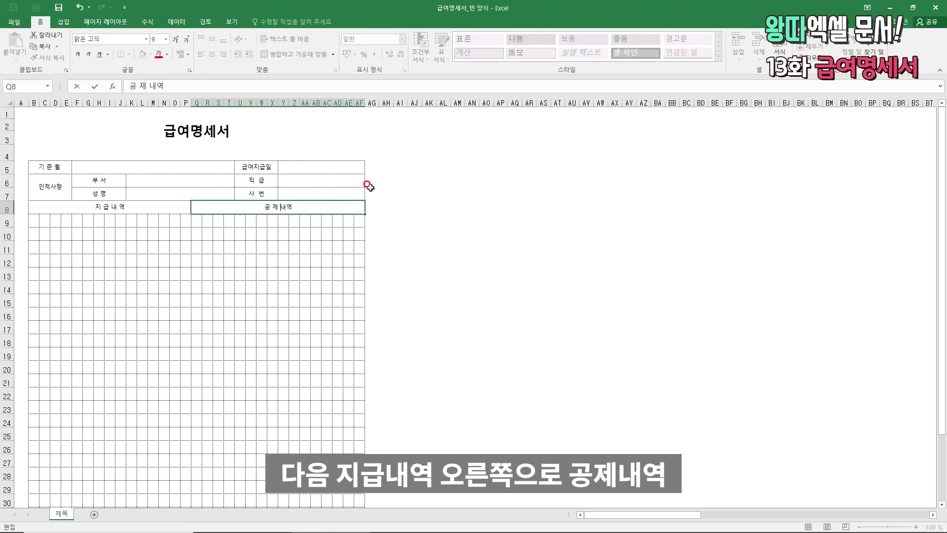
key("Return")
Merge B9:J9 and K9:P9 under the 지 급 내 역 heading and enter the column labels 항 목 and 금 액
key("Down")
key("Home")
key("Up")
key("Right")
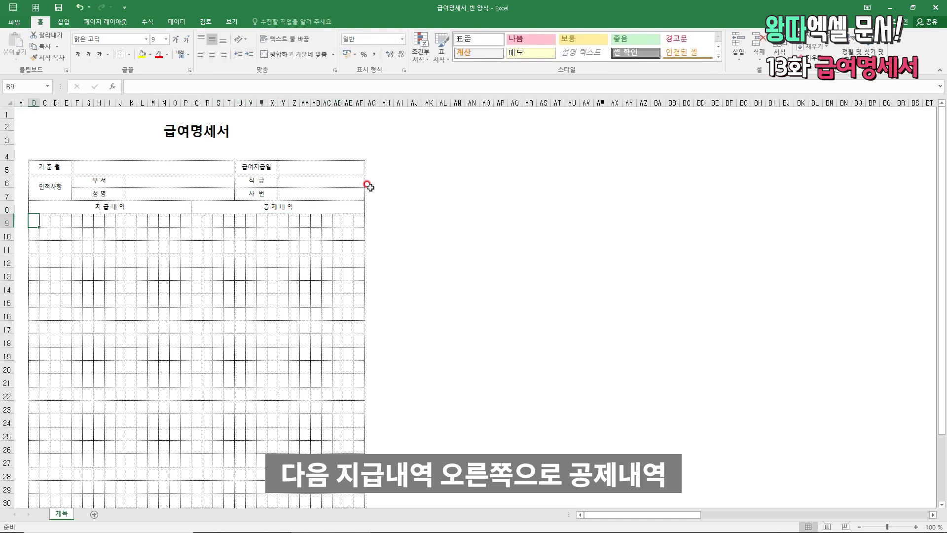
key("shift+Right")
key("shift+Right")
key("shift+Right")
key("shift+Right")
key("shift+Right")
key("shift+Right")
key("shift+Right")
key("shift+Right")
key("alt+1")
type("항")
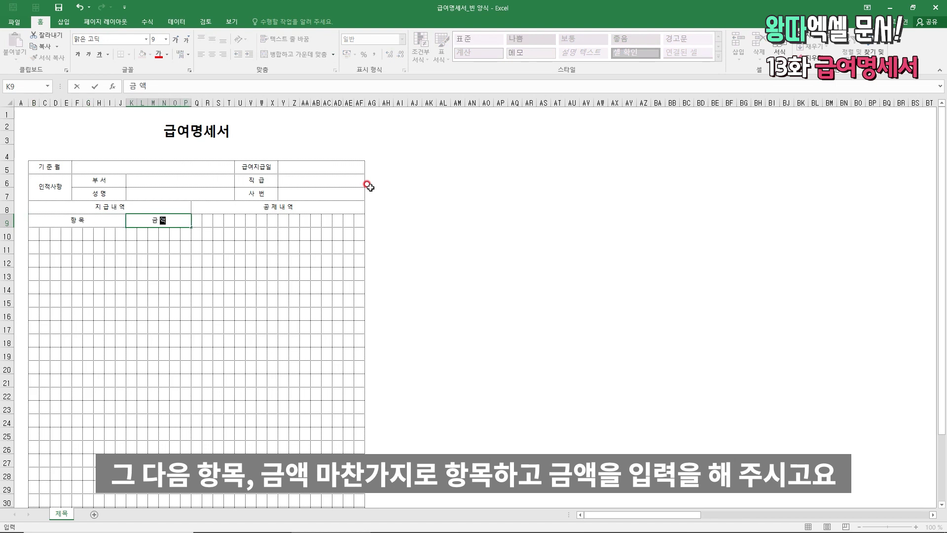
Copy the 항 목 label under the 공 제 내 역 heading and merge its cell across Q9:Z9
key("Up")
key("Down")
key("Right")
key("Left")
key("Left")
key("ctrl+c")
key("Right")
key("Right")
key("ctrl+v")
key("Right")
key("shift+Left")
key("alt+1")
Merge AA9:AF9 beside the second 항 목 label and enter 금 액
key("Right")
key("shift+Right")
key("Down")
type("금액")
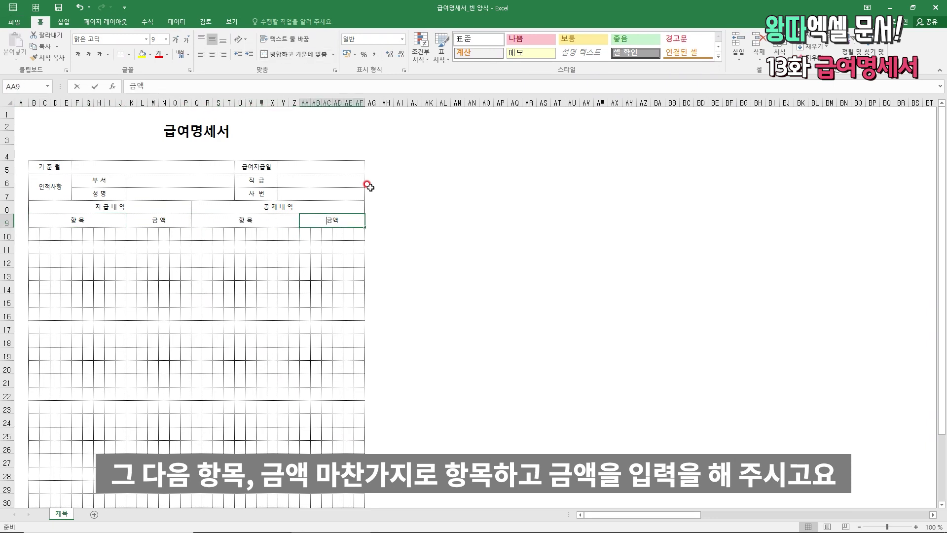
key("Return")
Merge cells B10:J10 below the first 항 목 label and enter 기 본 급
key("Home")
key("Right")
key("shift+Right")
key("shift+Right")
key("shift+Right")
key("shift+Right")
key("shift+Right")
key("shift+Right")
key("shift+Right")
key("shift+Right")
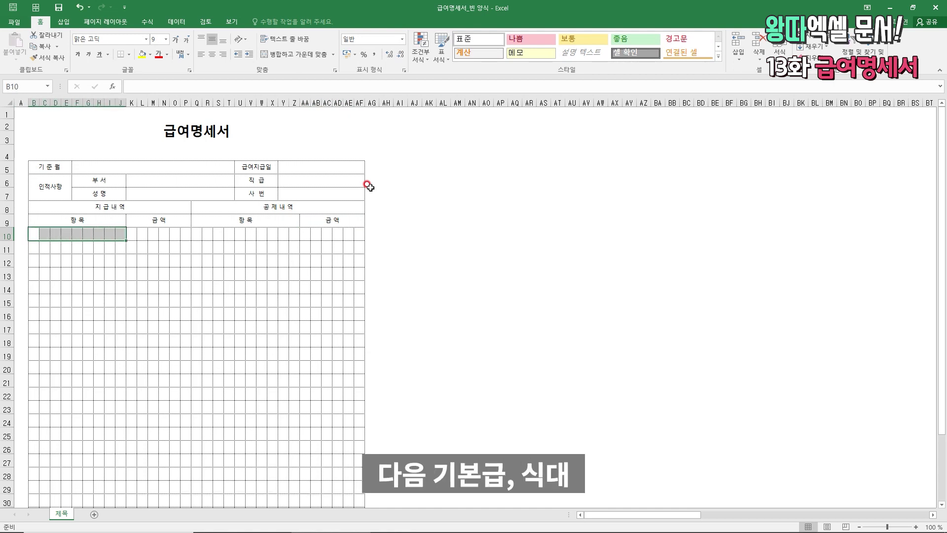
key("alt+1")
type("기 본")
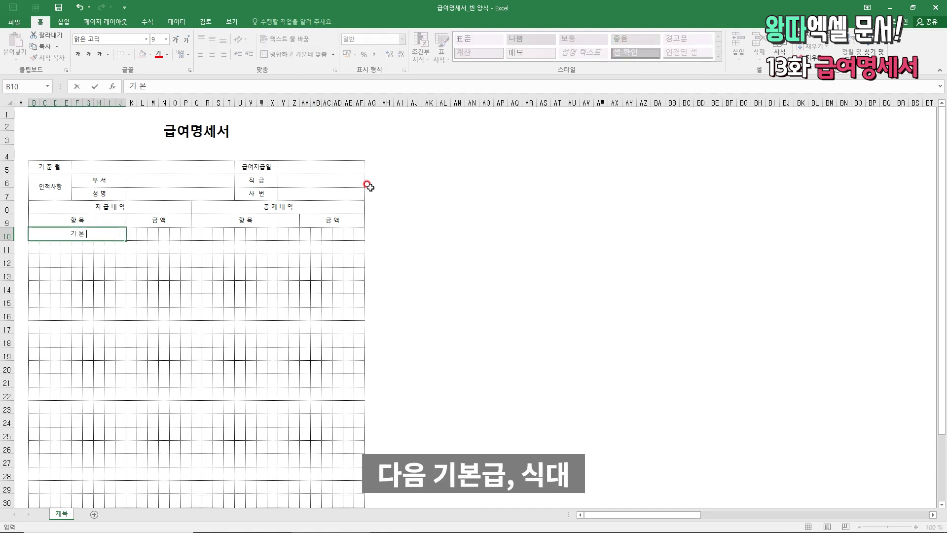
type(" 급")
key("Return")
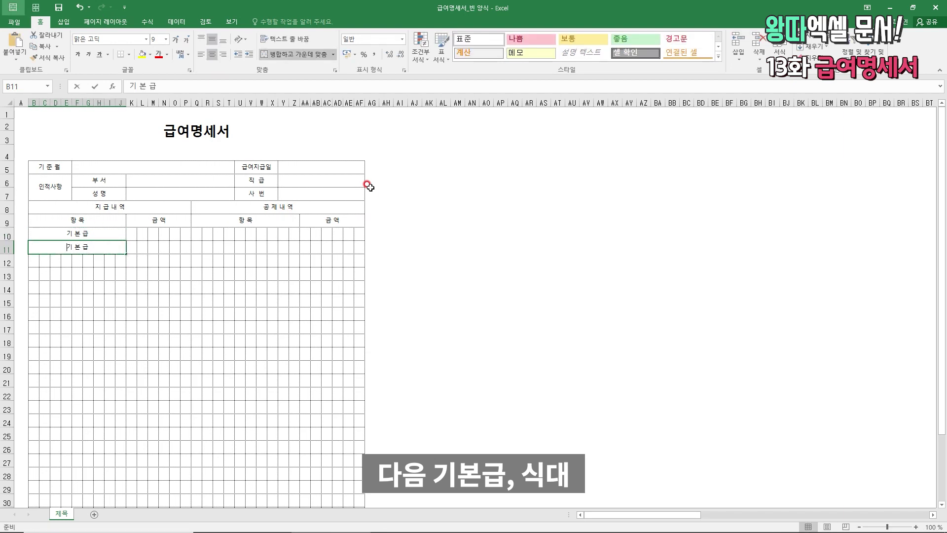
Reuse the merged 기 본 급 cell in B11:J11 and change its text to 식 대 with wide spacing
type("식")
key("Return")
key("Up")
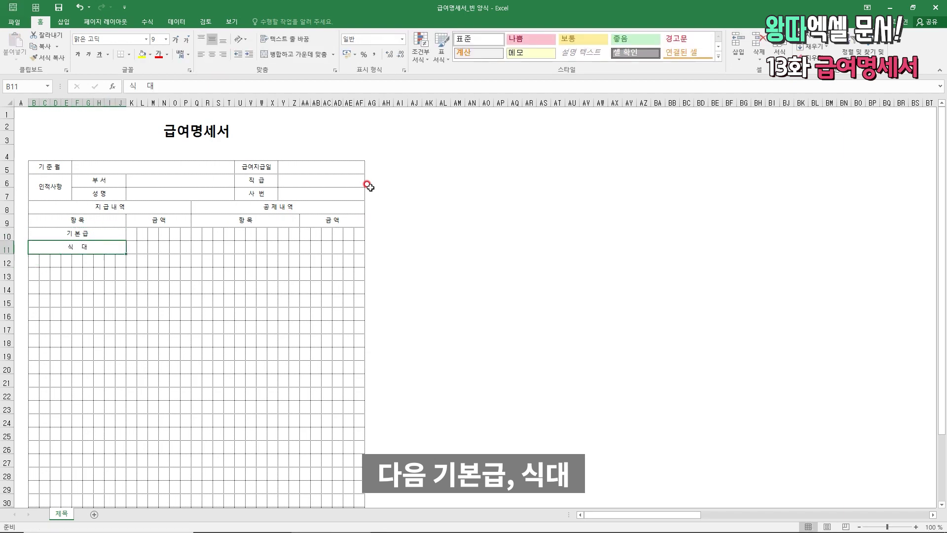
Copy the merged 식 대 cell into row 12 and clear its text
key("ctrl+c")
key("Down")
key("ctrl+v")
key("ctrl")
key("Escape")
key("Delete")
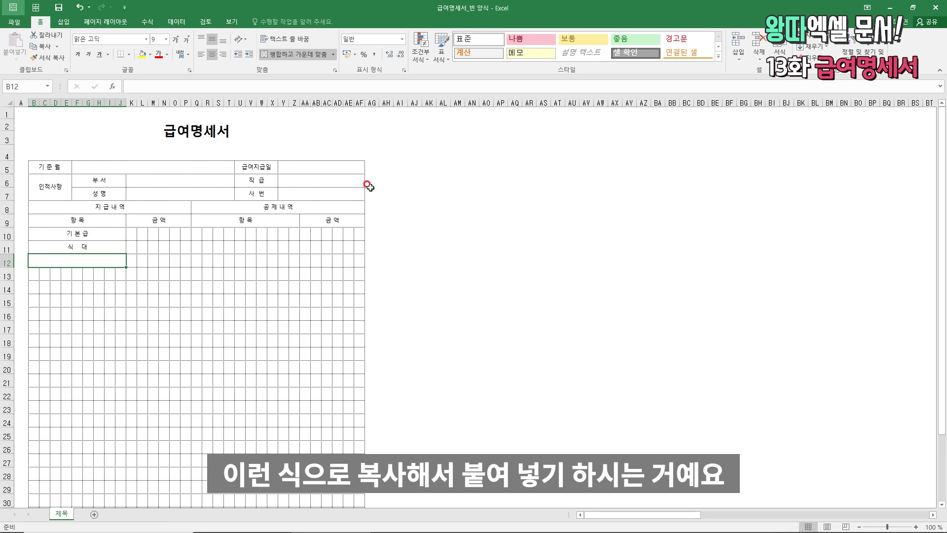
Copy the empty merged cell B12:J12 into every row from 13 to 23 of the 항 목 column
key("ctrl+c")
key("Down")
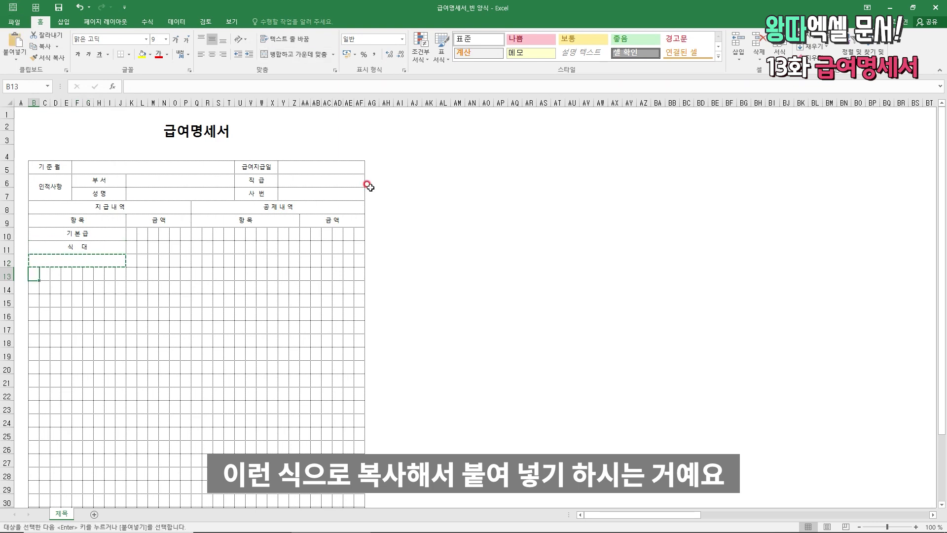
key("ctrl+v")
key("Down")
key("ctrl+v")
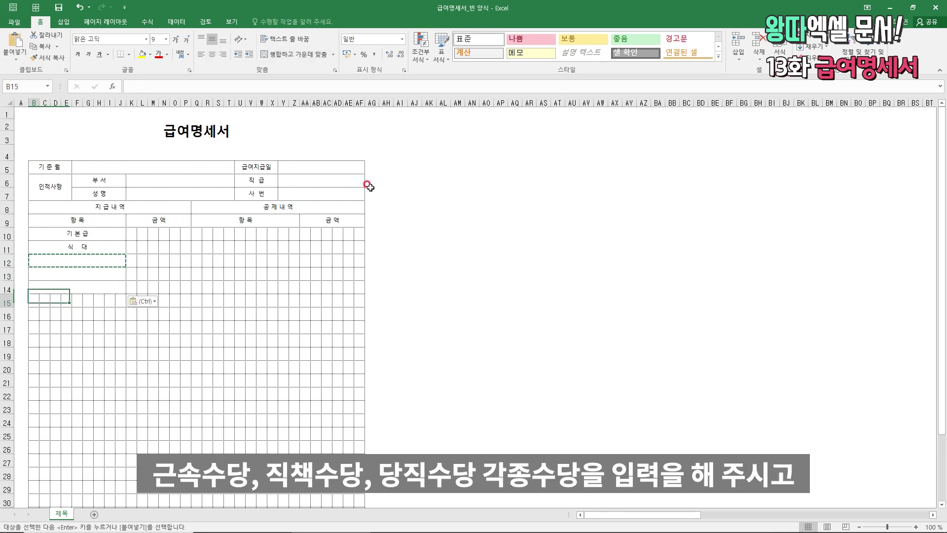
key("Down")
key("ctrl+v")
key("Down")
key("ctrl+v")
key("Down")
key("ctrl+v")
key("Down")
key("ctrl+v")
key("Down")
key("ctrl+v")
key("Down")
key("ctrl+v")
key("Down")
key("ctrl+v")
key("Down")
key("ctrl+v")
key("Down")
key("ctrl+v")
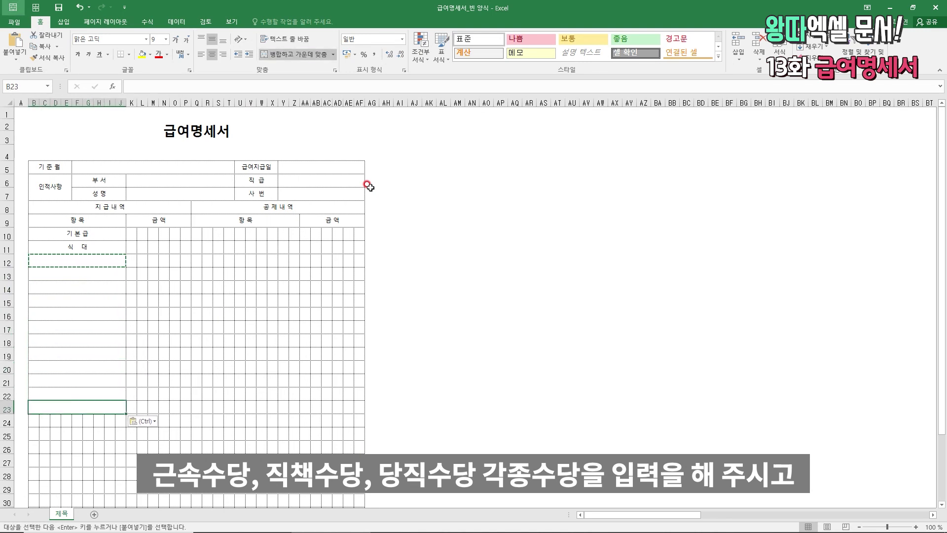
Enter 지급 합계액 as the total label in B23 and return to the first empty item row, B12
type("지급 합계애")
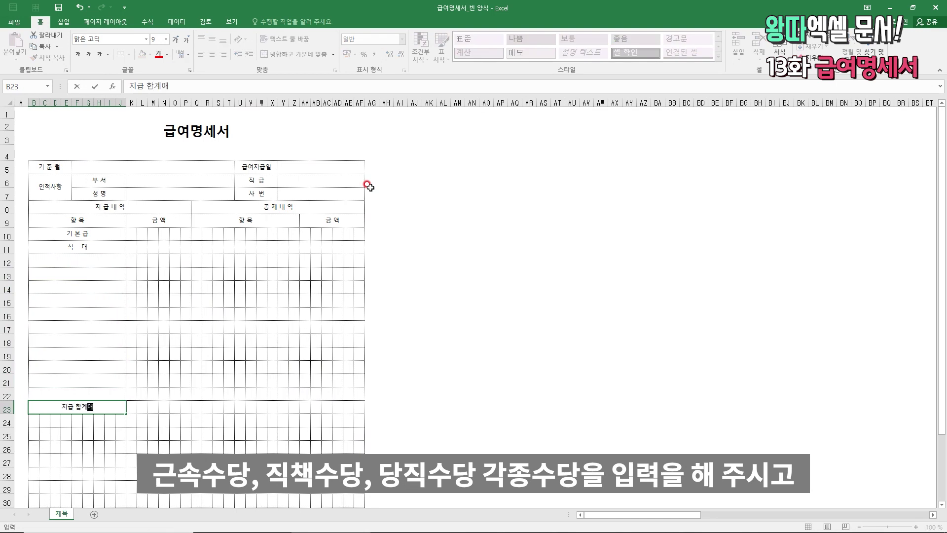
key("Up")
key("Up")
key("Up")
key("Up")
key("Up")
key("Up")
key("Up")
key("Up")
key("Up")
key("Up")
key("Up")
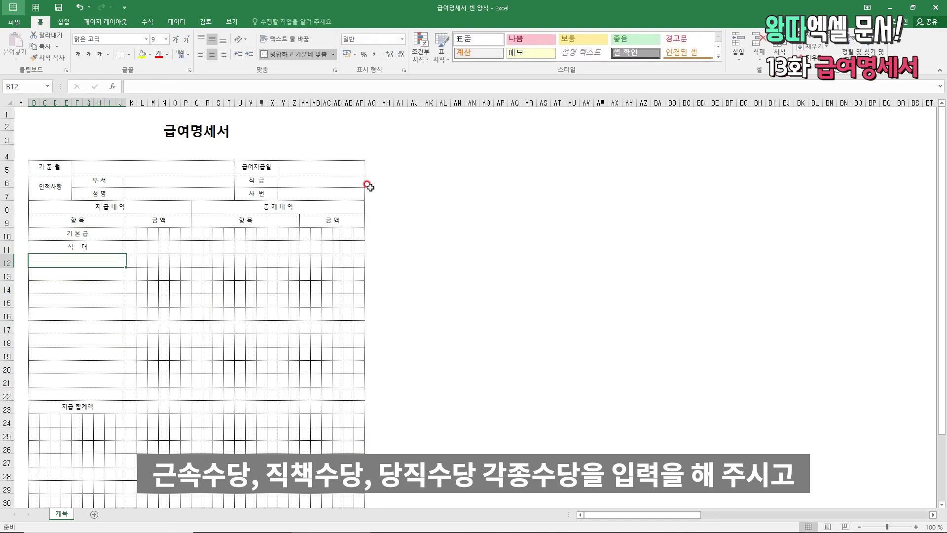
Enter the payment items 차량유지비 in B12 and 보육수당 in B13
type("차량유")
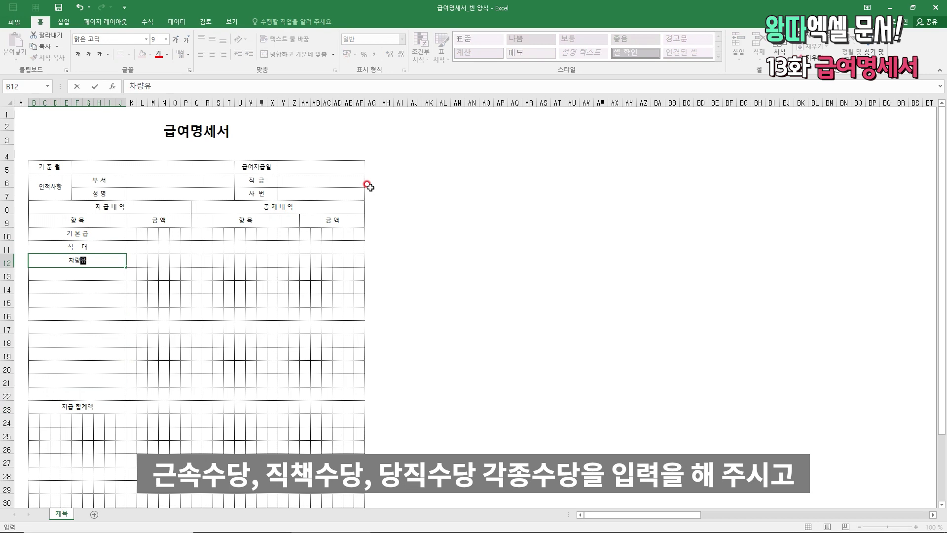
type("지비보조금")
key("BackSpace")
key("BackSpace")
key("BackSpace")
key("Return")
type("보유")
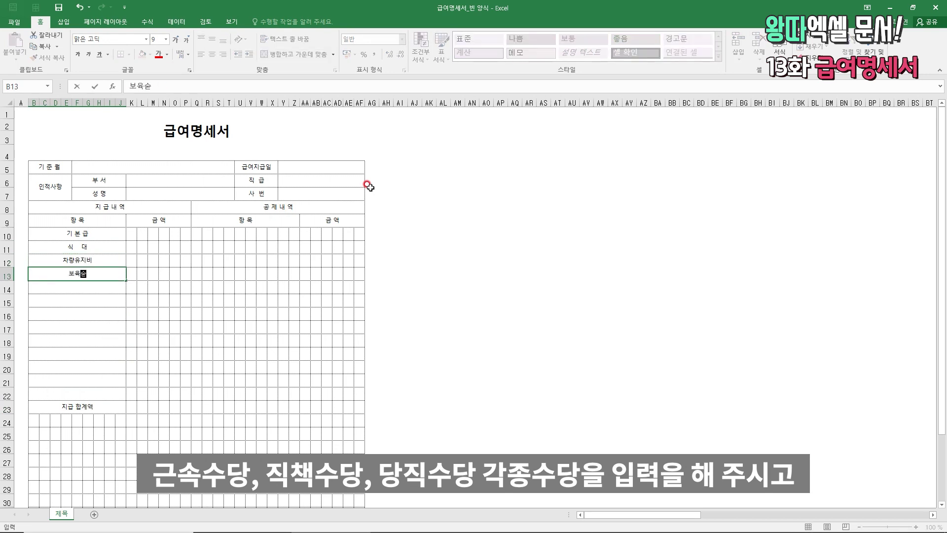
key("Return")
Enter 근속수당, 직책수당, 당직수당 and 상 여 금 in B14 through B17
type("근소속수다당")
key("Return")
type("직")
type("책수당")
key("Return")
type("당지직수당")
key("Return")
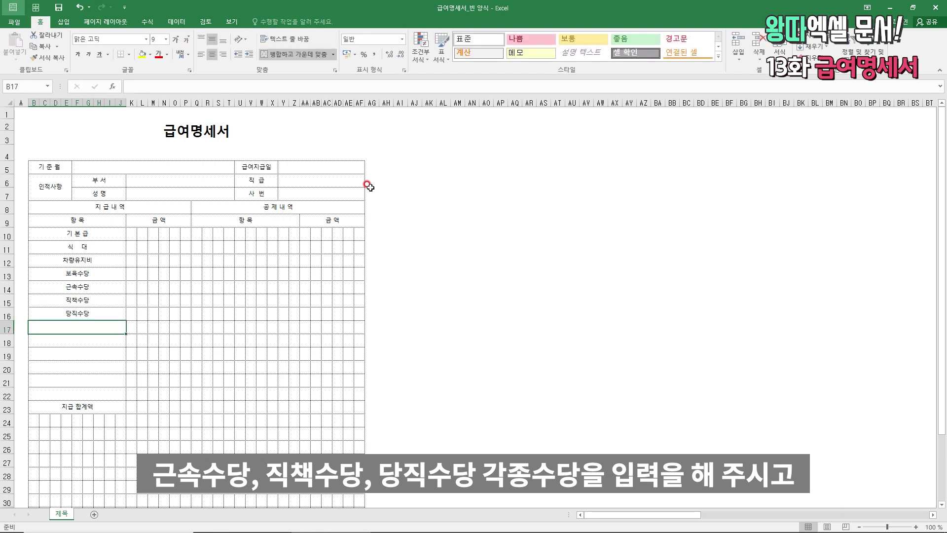
type("상 여 금")
key("Return")
Enter 수 당 in B18 and append the ① symbol from the 괄호 영숫자 subset
type("수 당")
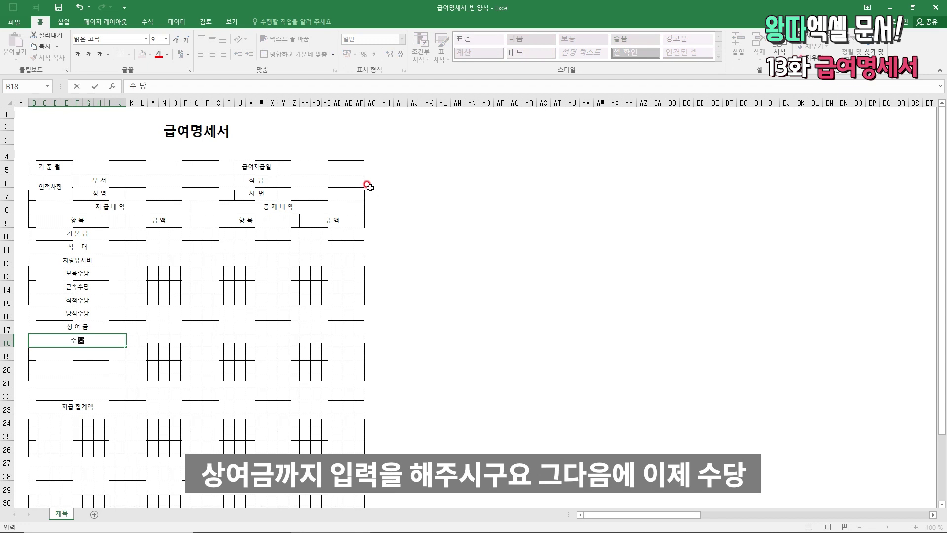
key("Return")
key("Up")
key("F2")
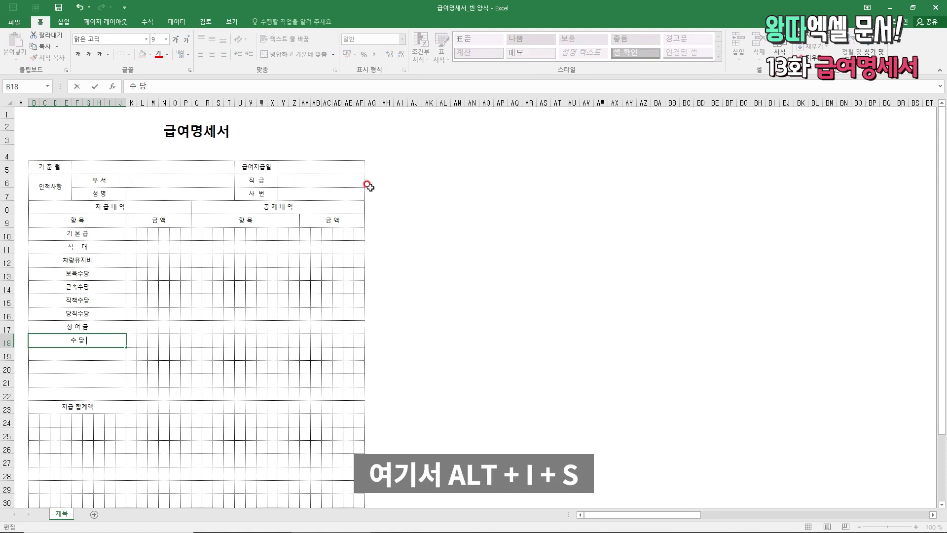
key("alt+i")
key("s")
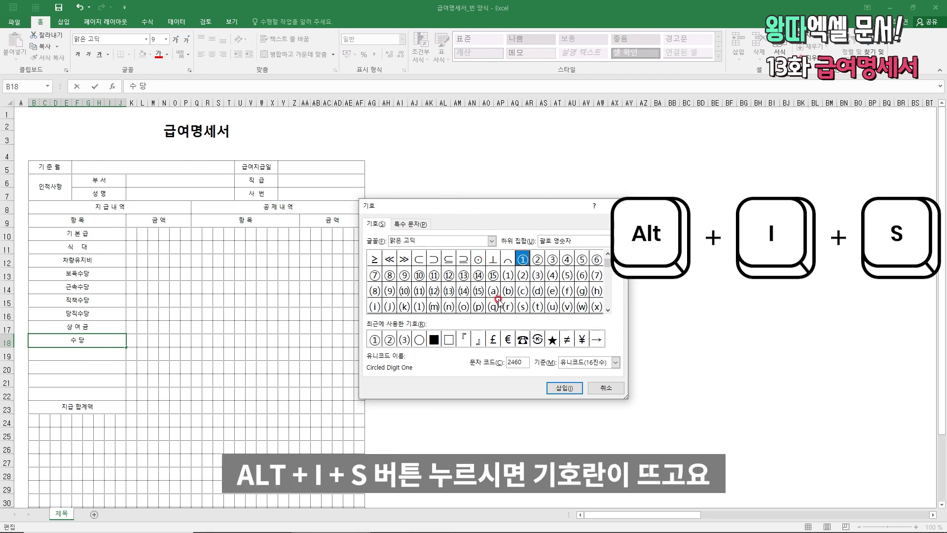
left_click(615, 241)
scroll(574, 276, "down", 1)
left_click(578, 288)
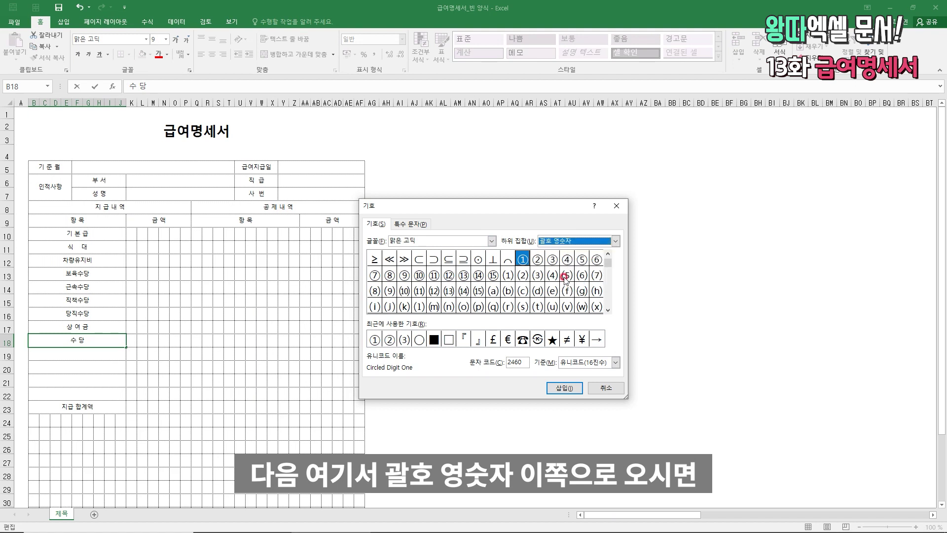
left_click(527, 259)
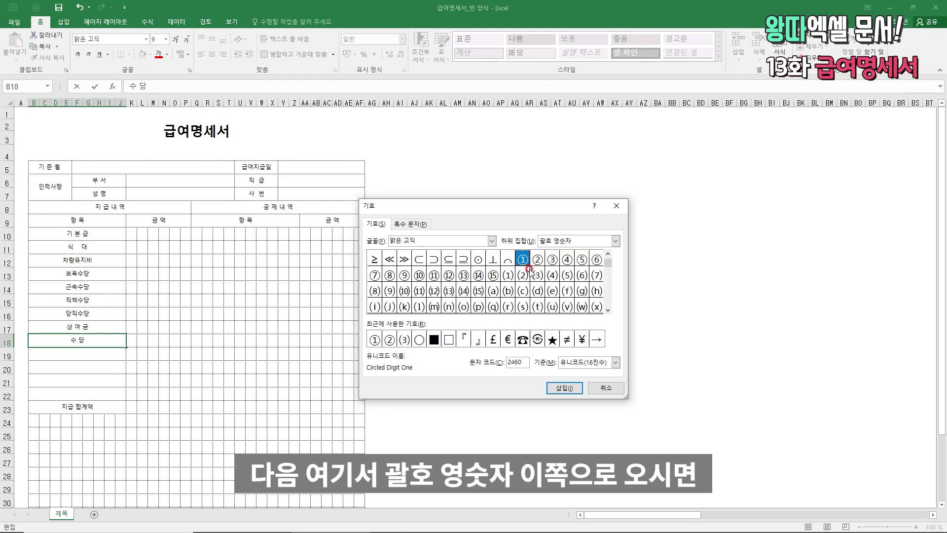
left_click(566, 388)
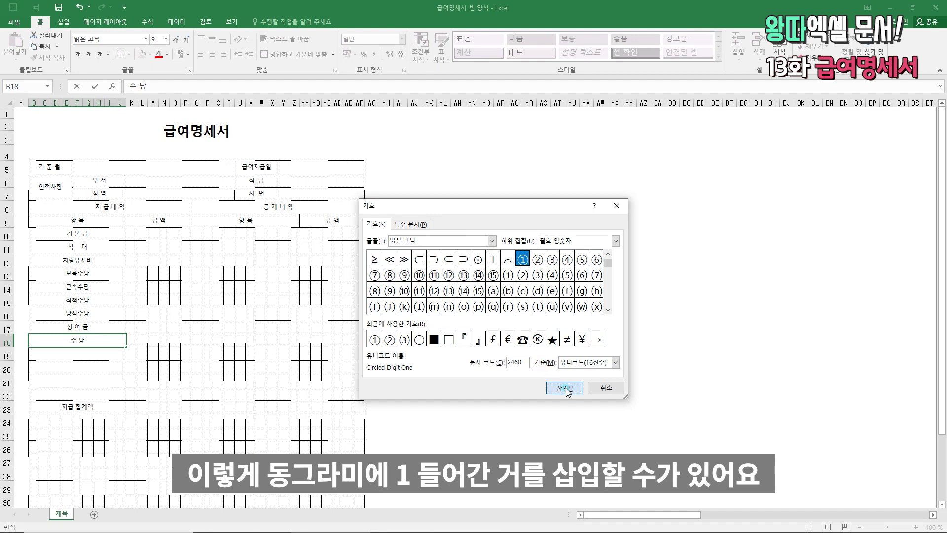
left_click(593, 389)
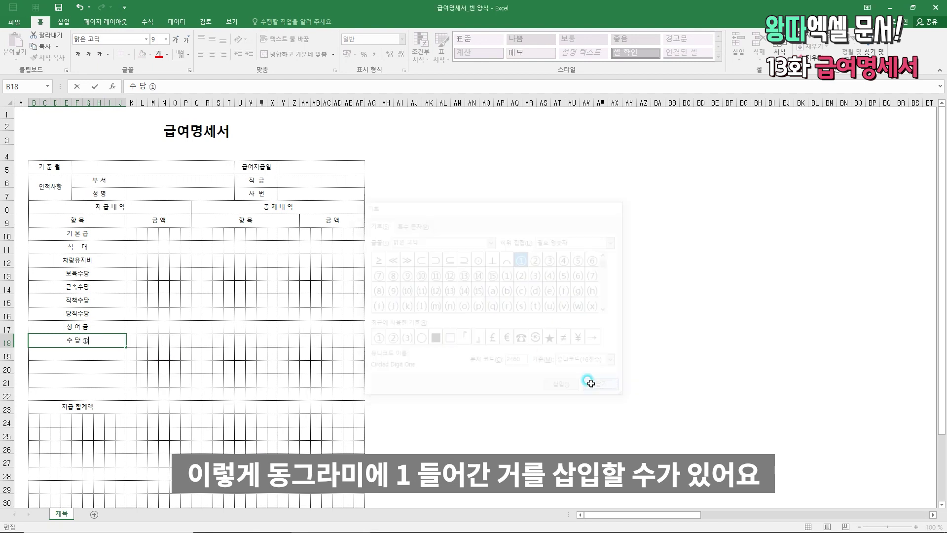
Copy the 수 당 ① cell into B19 and replace its symbol with ②
key("ctrl+c")
key("Down")
key("ctrl+v")
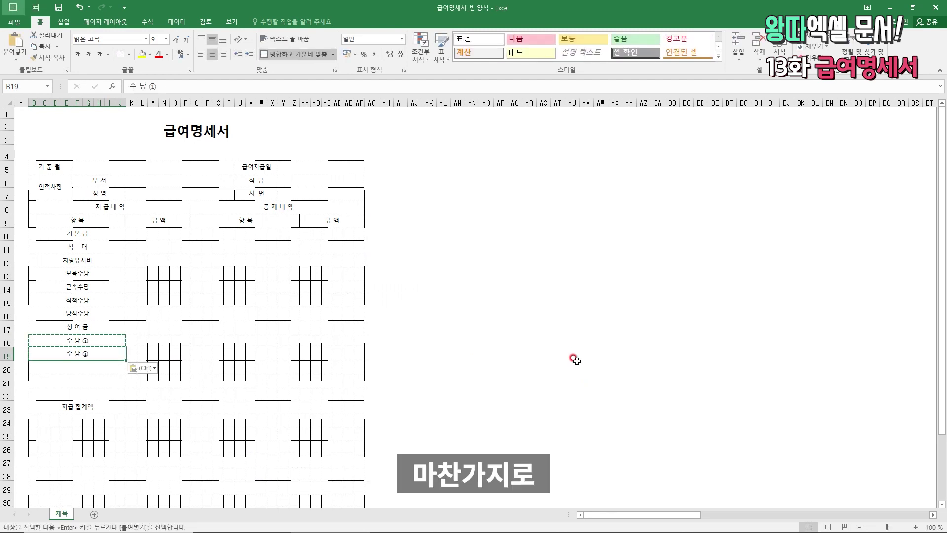
key("F2")
key("BackSpace")
key("BackSpace")
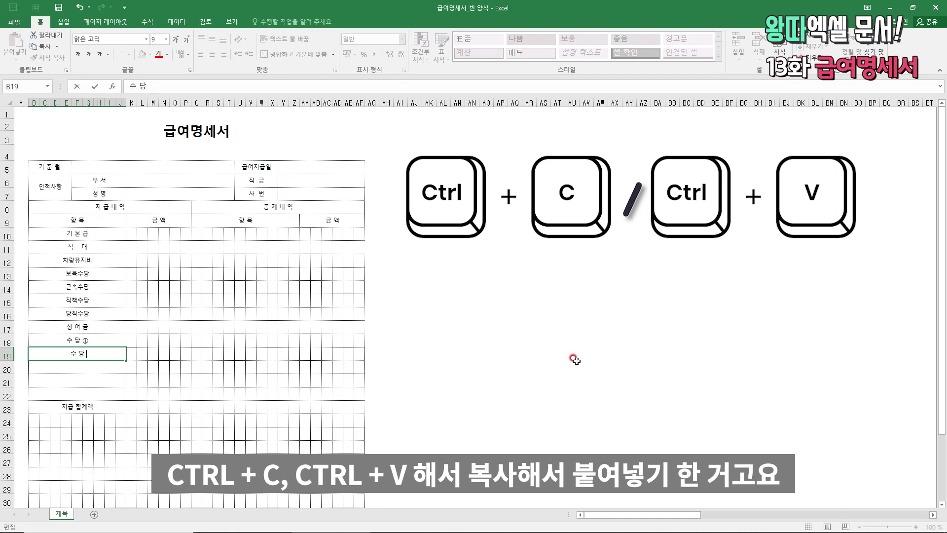
key("alt+n")
key("u")
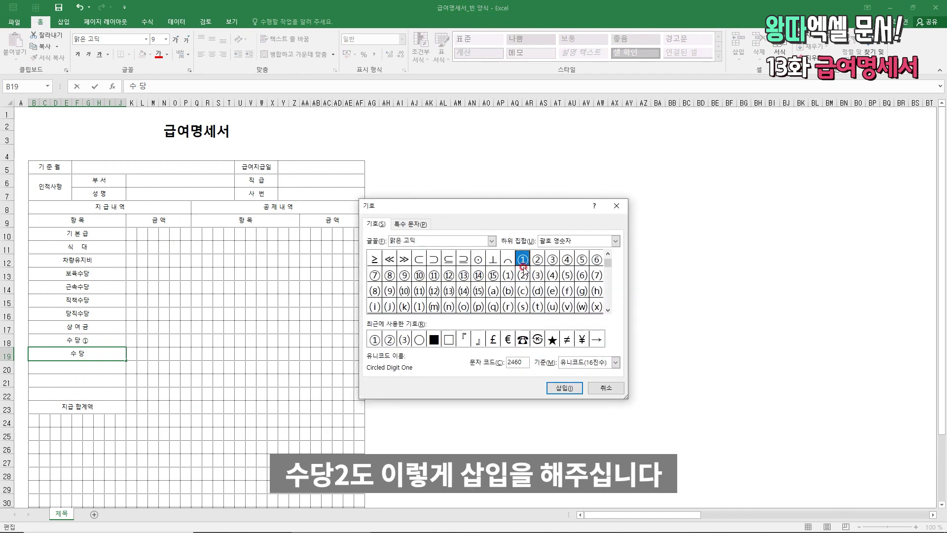
left_click(538, 259)
left_click(564, 388)
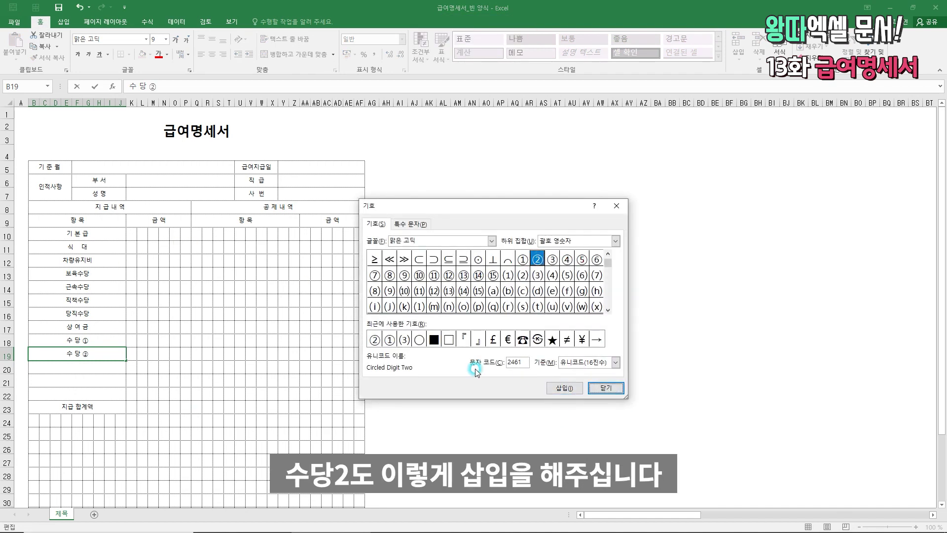
left_click(606, 389)
key("Return")
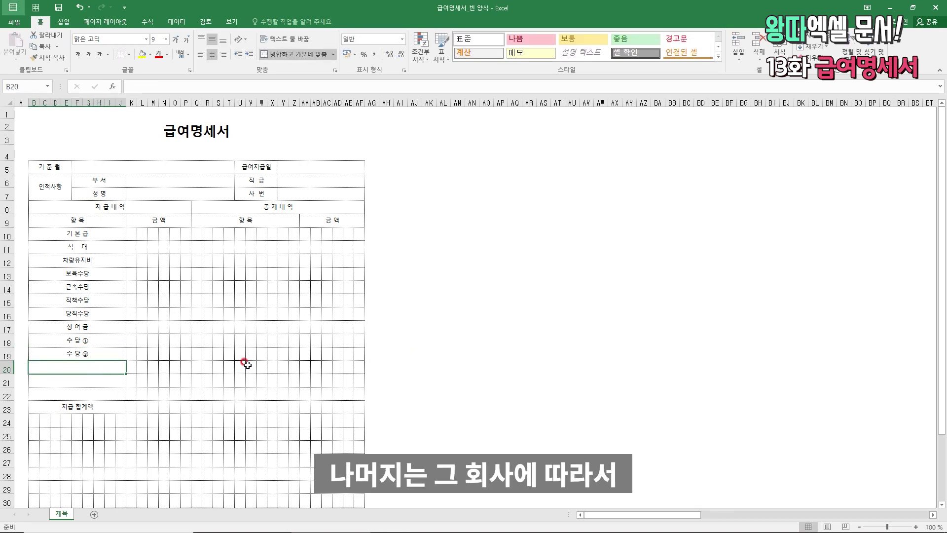
key("shift+Down")
key("shift+Down")
key("Up")
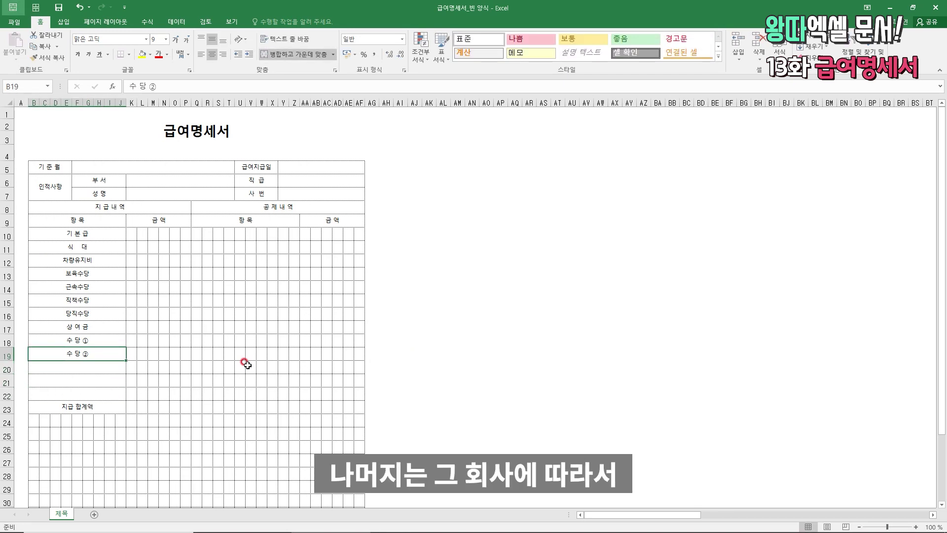
key("Down")
key("shift+Down")
key("shift+Down")
key("shift+Up")
key("shift+Down")
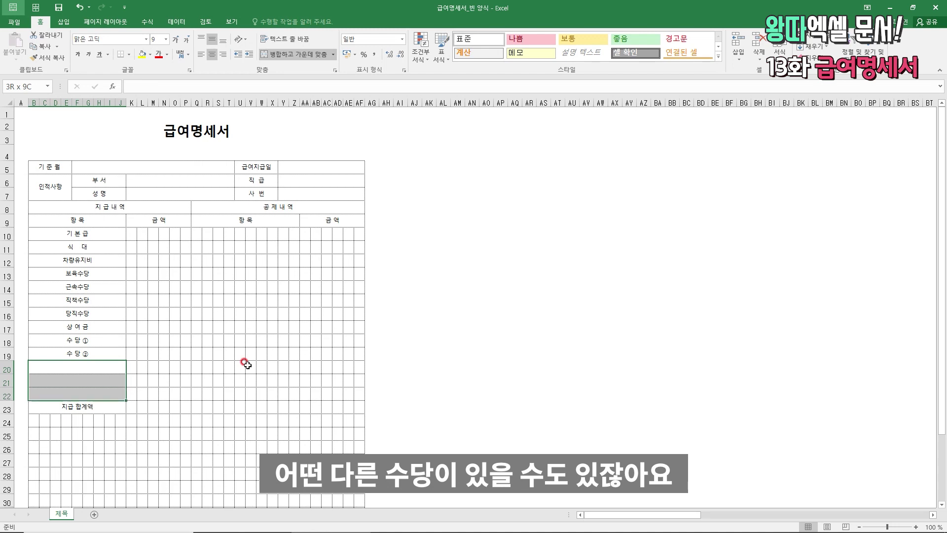
key("Up")
key("Up")
key("Down")
key("Down")
key("Down")
key("Up")
key("Up")
Copy the merged 금 액 header K9:P9 of the payment section into row 10 and clear its text
key("Right")
key("Up")
key("Up")
key("Up")
key("Up")
key("Up")
key("Up")
key("Up")
key("Up")
key("Up")
key("Up")
key("ctrl+c")
key("Down")
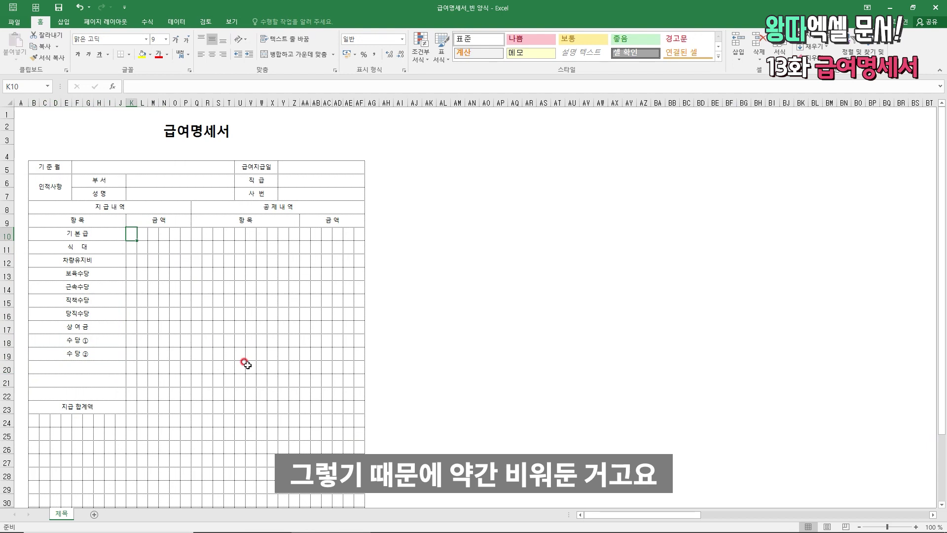
key("ctrl+v")
key("Delete")
Copy the empty merged cell K10:P10 into every row from 11 to 23 of the payment amount column
key("ctrl+c")
key("Down")
key("shift+Down")
key("shift+Down")
key("shift+Down")
key("shift+Down")
key("shift+Down")
key("shift+Down")
key("shift+Down")
key("shift+Down")
key("shift+Down")
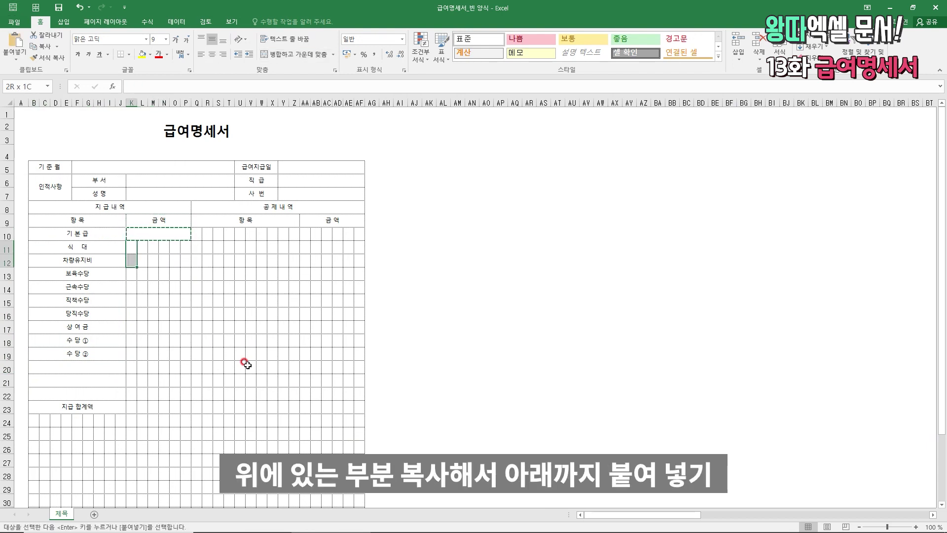
key("shift+Down")
key("shift+Down")
key("shift+Down")
key("shift+Right")
key("shift+Right")
key("shift+Right")
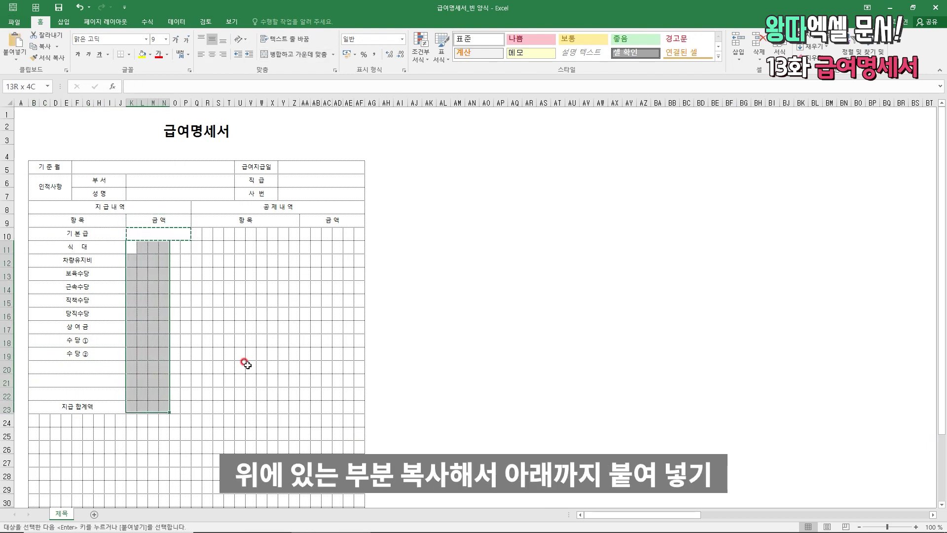
key("shift+Right")
key("shift+Right")
key("ctrl+v")
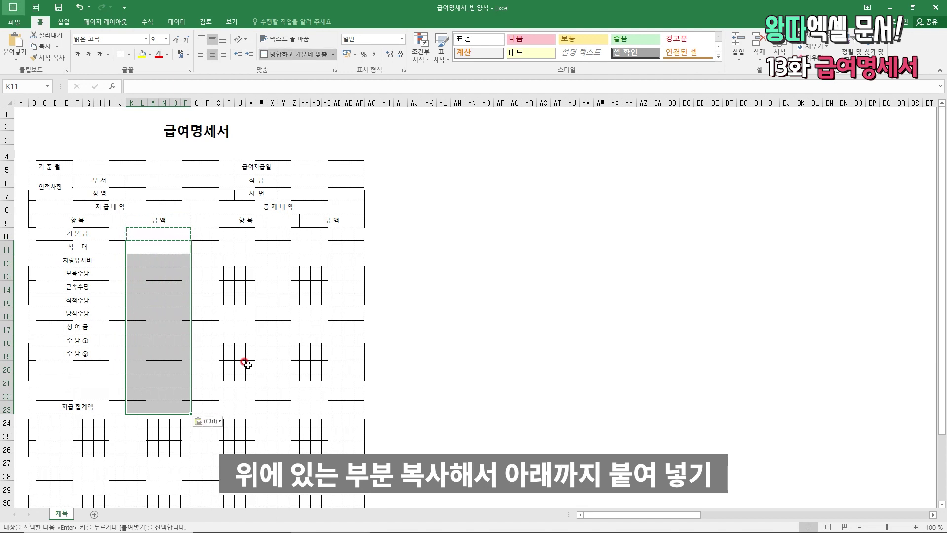
Copy the deduction section's 항 목 and 금 액 headers Q9:AF9 into row 10 and clear their text
key("Up")
key("Up")
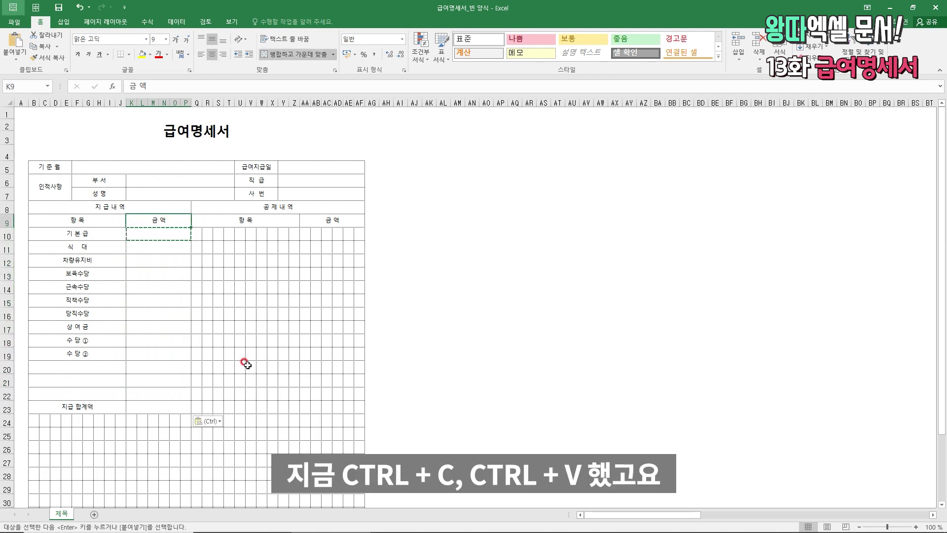
key("Right")
key("shift+Right")
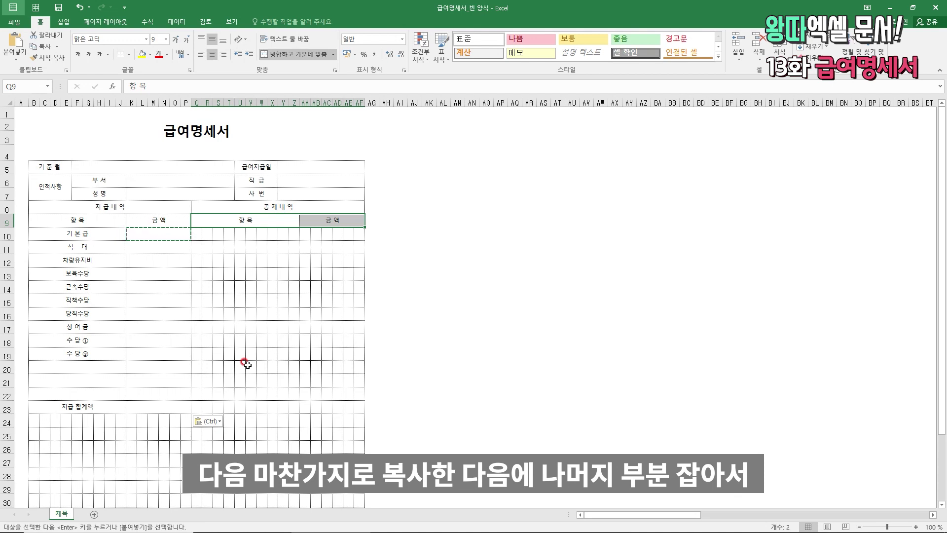
key("ctrl+c")
key("Down")
key("ctrl+v")
key("Delete")
Copy the empty merged pair Q10:AF10 into every row from 11 to 23 of the deduction section
key("ctrl+c")
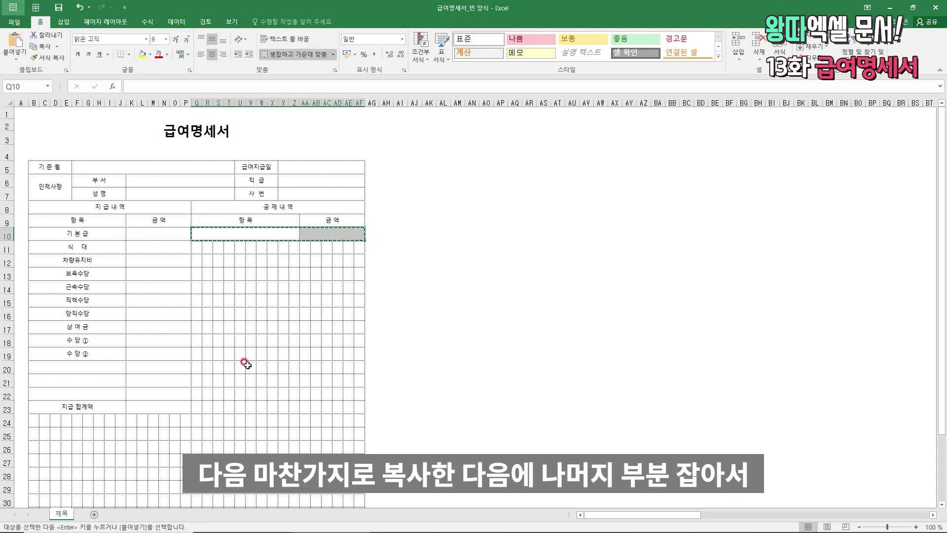
key("Down")
key("shift+Down")
key("shift+Down")
key("shift+Down")
key("shift+Down")
key("shift+Down")
key("shift+Down")
key("shift+Down")
key("shift+Down")
key("shift+Down")
key("shift+Down")
key("shift+Down")
key("shift+Down")
key("shift+Right")
key("shift+Right")
key("shift+Right")
key("shift+Right")
key("shift+Right")
key("shift+Right")
key("shift+Right")
key("shift+Right")
key("shift+Right")
key("shift+Right")
key("shift+Right")
key("shift+Right")
key("shift+Right")
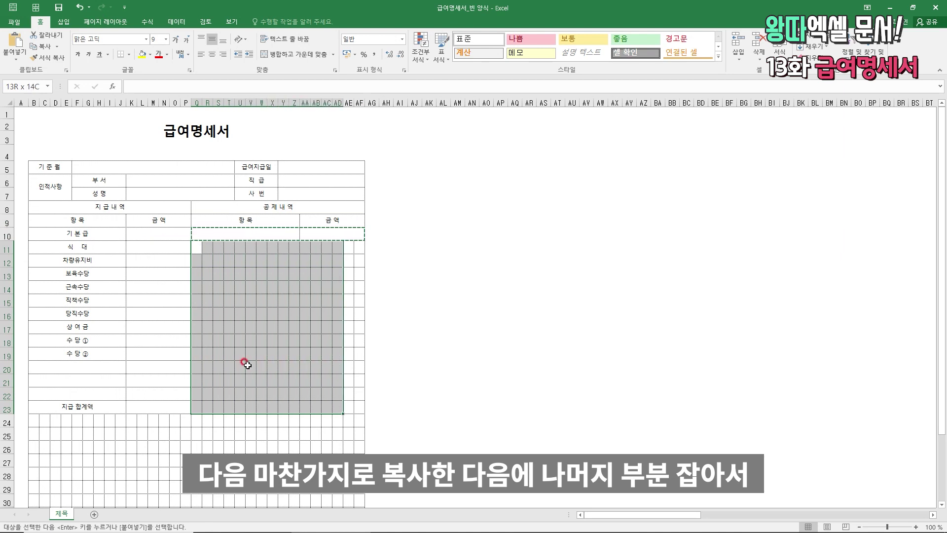
key("shift+Right")
key("shift+Right")
key("ctrl+v")
key("Up")
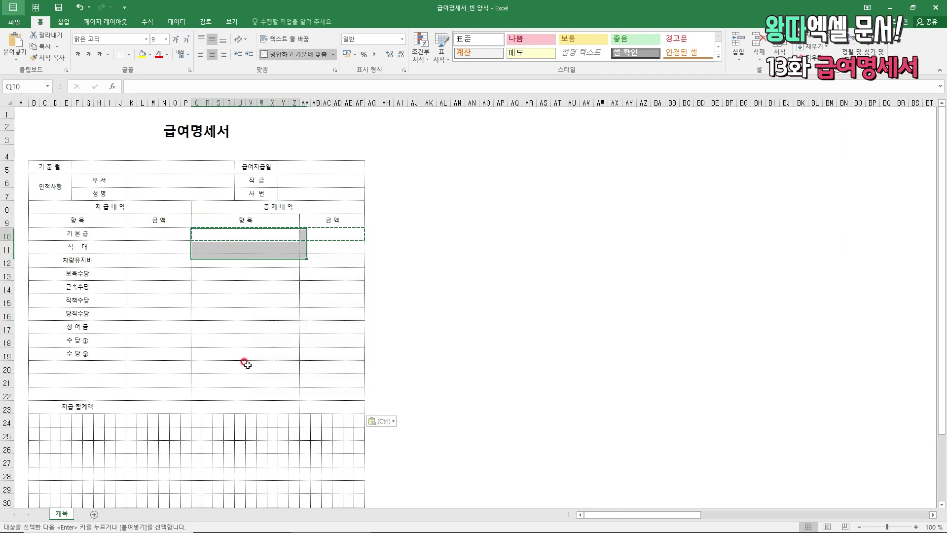
Enter 국민연금, 건강보험, 장기요양보험, 고용보험, 소득세, 지방소득세, 상조회비, 가불금 and 공제 ① down the deduction item column from Q10
type("국민연금")
key("Return")
type("건강보험 장기요양보험 고용보험 소득세 지방소득세 사ㅇ조회비 가불금 공제")
key("alt+i")
key("s")
double_click(389, 339)
left_click(605, 387)
key("Return")
Enter 공제 ② with its circled-number symbol in Q19 of the deduction item column
type("공제")
key("alt+i")
key("s")
left_click(390, 341)
double_click(389, 341)
left_click(605, 384)
key("Return")
Enter the deduction total label 공제합계액 in Q23
key("Down")
key("Down")
key("Down")
type("공제합계액")
key("Up")
key("Down")
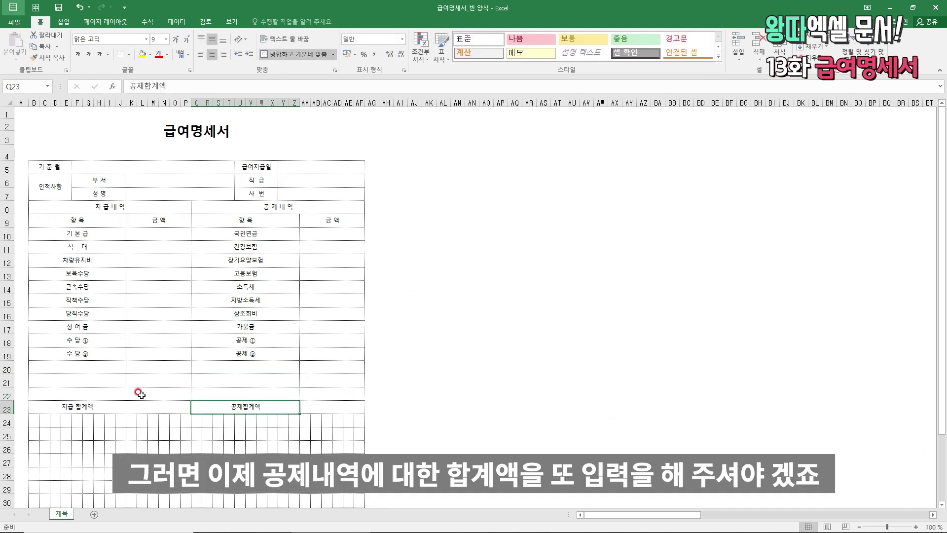
Copy the merged 지급 합계액 cell B23:J23 into row 24 and replace its text with 실지급액
scroll(164, 390, "down", 1)
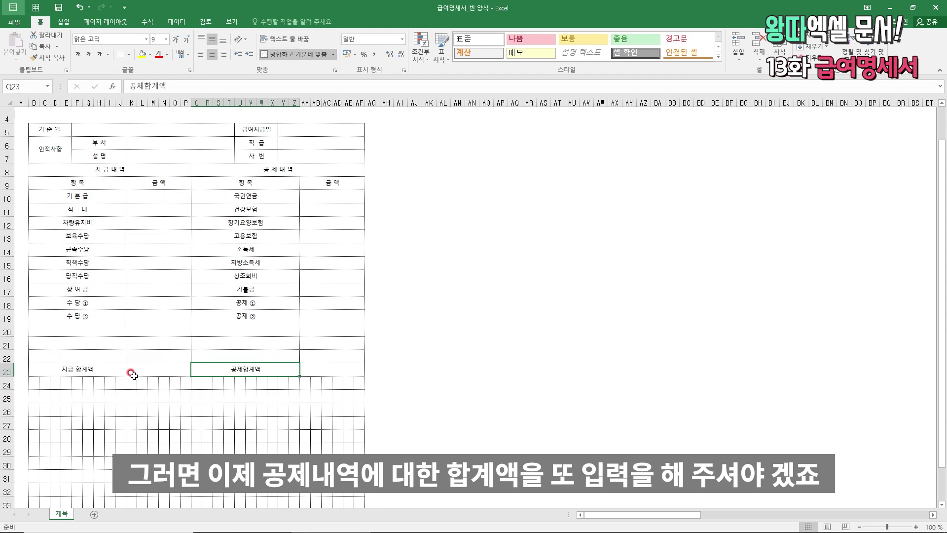
left_click(88, 384)
key("Left")
key("Left")
key("Left")
key("Left")
key("Left")
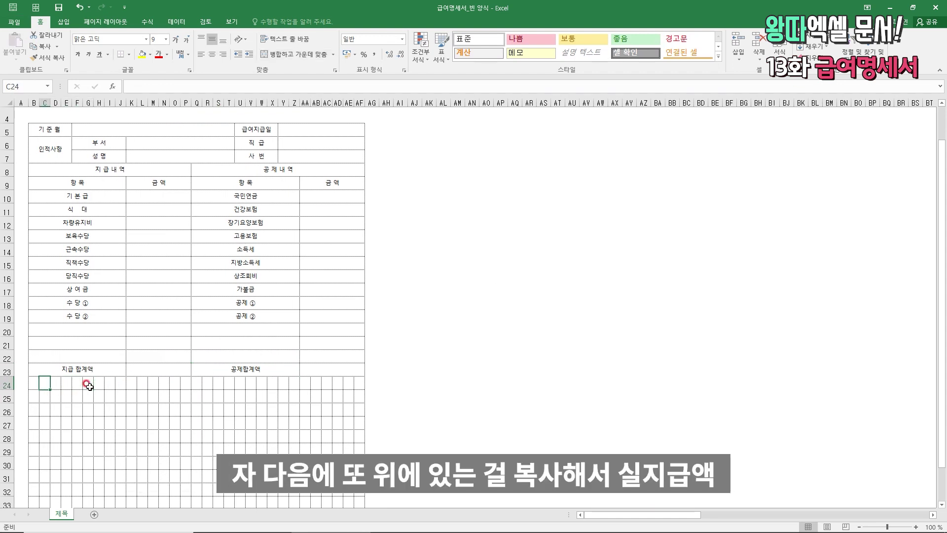
key("Up")
key("ctrl+c")
key("Down")
key("ctrl+v")
key("Delete")
type("실")
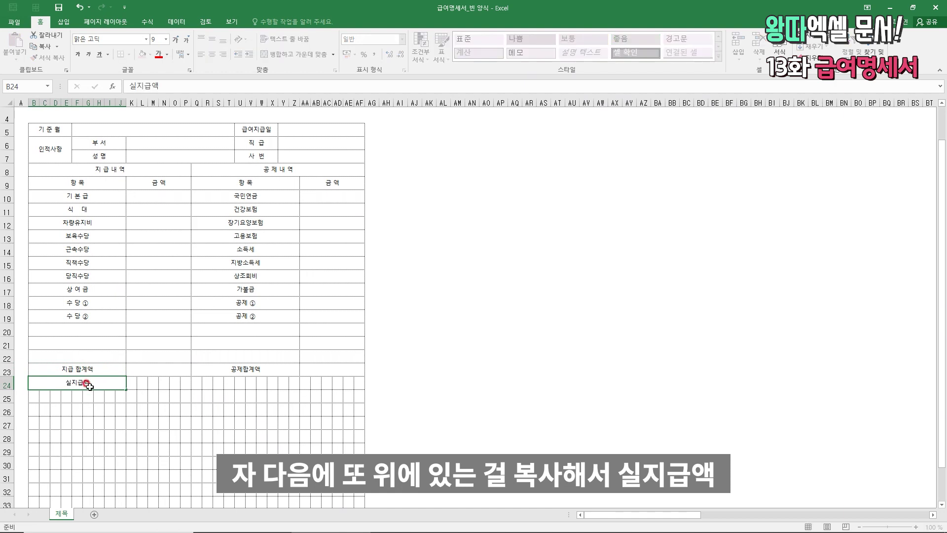
key("Return")
Merge and center K24:AF24 beside the 실지급액 label
key("Up")
key("Right")
key("Down")
key("Up")
key("shift+Right")
key("shift+Right")
key("shift+Right")
key("shift+Right")
key("shift+Right")
key("shift+Right")
key("shift+Right")
key("shift+Right")
key("shift+Right")
key("shift+Right")
key("shift+Right")
key("shift+Right")
key("shift+Right")
key("shift+Right")
key("shift+Right")
key("shift+Right")
key("shift+Right")
key("shift+Right")
key("shift+Right")
key("shift+Right")
key("shift+Right")
key("alt+h")
key("m")
key("c")
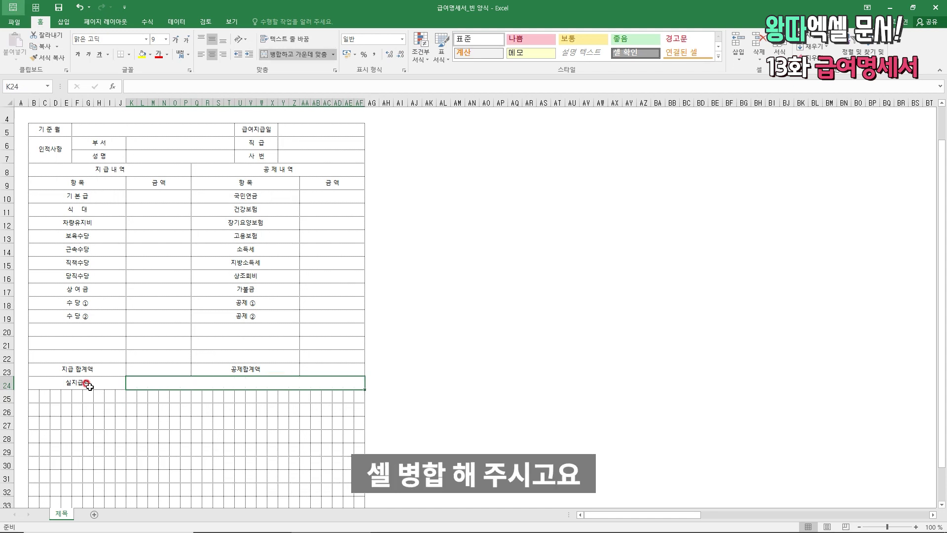
Enter 일금 원정 (₩ ) in K24 with underlined blanks after 일금 and inside the parentheses
type("읽")
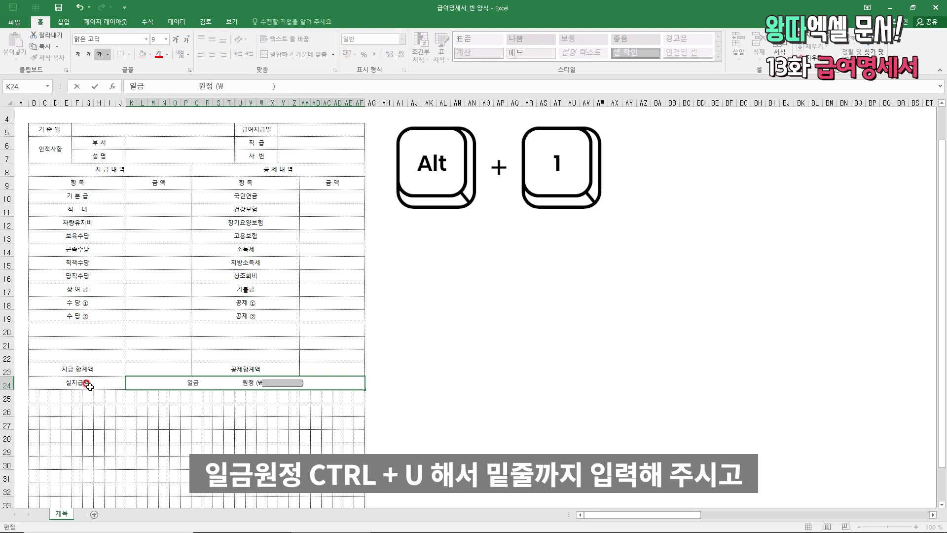
key("shift+Right")
key("shift+Right")
key("shift+Right")
key("shift+Right")
key("shift+Right")
key("shift+Right")
key("shift+Right")
key("shift+Right")
key("shift+Right")
key("shift+Right")
key("shift+Right")
key("shift+Right")
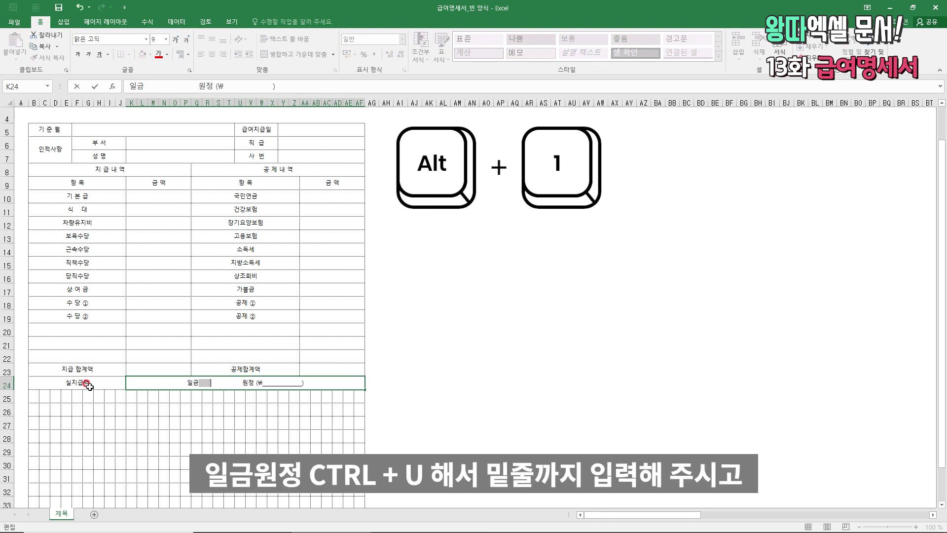
key("ctrl+u")
key("Return")
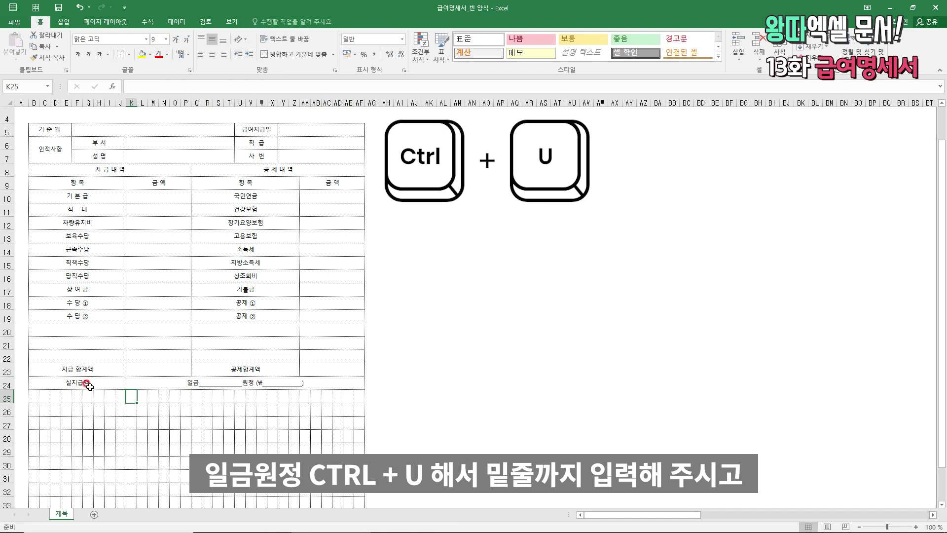
Merge and center B25:J27 and enter the label 비 고 in it
key("Home")
key("Right")
key("shift+Down")
key("shift+Down")
key("shift+Right")
key("shift+Right")
key("shift+Right")
key("shift+Right")
key("shift+Right")
key("shift+Right")
key("shift+Right")
key("shift+Right")
key("alt+h")
type("mc")
type("ql")
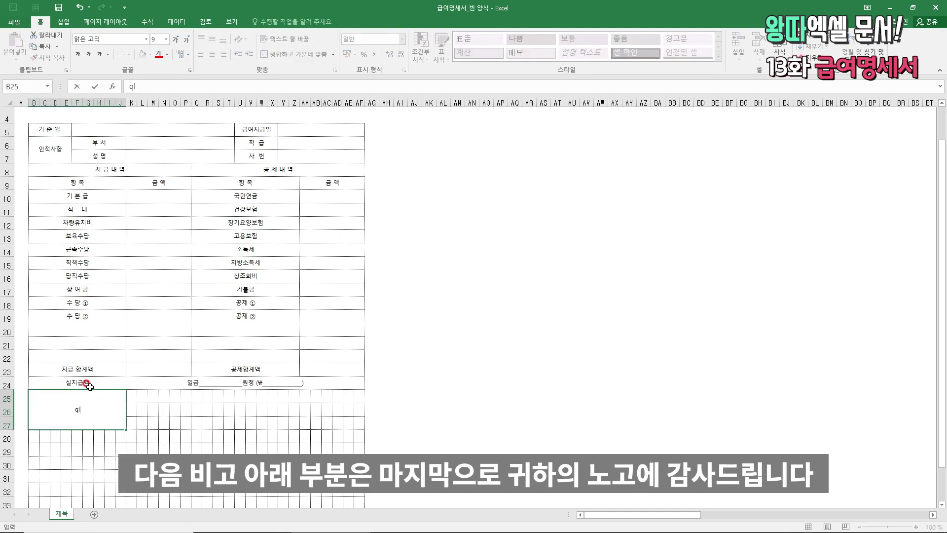
type("rh")
key("Tab")
Merge and center K25:AF27 as the blank remarks area beside 비 고
key("shift+Down")
key("shift+Down")
key("shift+Right")
key("shift+Right")
key("shift+Right")
key("shift+Right")
key("shift+Right")
key("shift+Right")
key("shift+Right")
key("shift+Right")
key("shift+Right")
key("shift+Right")
key("shift+Right")
key("shift+Right")
key("shift+Right")
key("shift+Right")
key("shift+Right")
key("shift+Right")
key("shift+Right")
key("shift+Right")
key("shift+Right")
key("shift+Right")
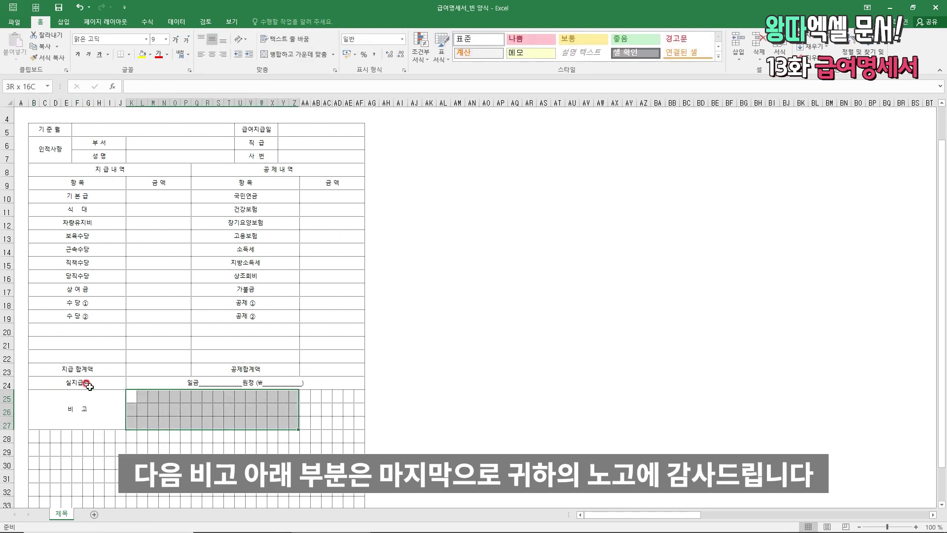
key("alt+1")
Merge and center B29:AF29 across the full form width, leaving row 28 as a gap
key("Down")
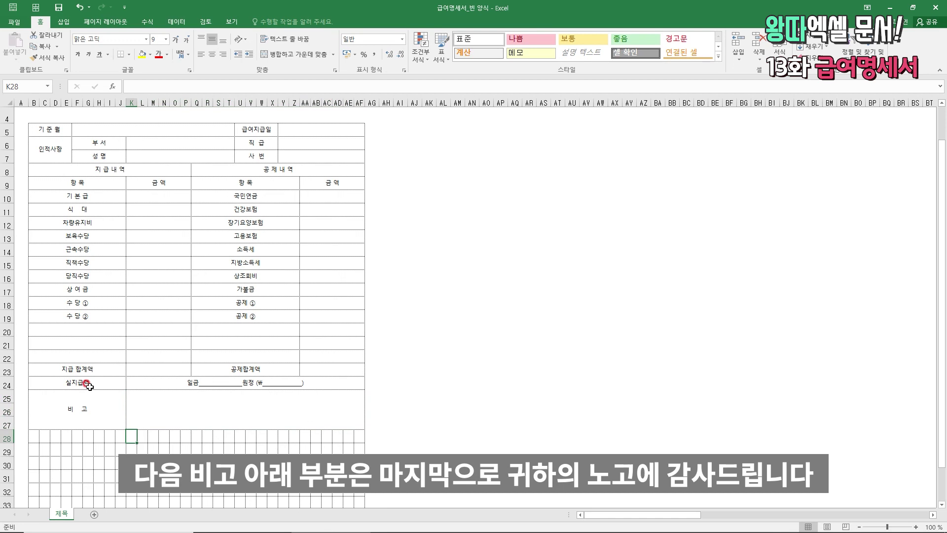
key("Down")
key("Left")
key("Left")
key("Left")
key("Left")
key("Left")
key("Left")
key("Left")
key("Left")
key("Left")
key("shift+Right")
key("shift+Right")
key("shift+Right")
key("shift+Right")
key("shift+Right")
key("shift+Right")
key("shift+Right")
key("shift+Right")
key("shift+Right")
key("shift+Right")
key("shift+Right")
key("shift+Right")
key("shift+Right")
key("shift+Right")
key("shift+Right")
key("shift+Right")
key("shift+Right")
key("shift+Right")
key("shift+Right")
key("shift+Right")
key("alt+1")
Enter the closing line 귀하의 노고에 감사드립니다. in the merged row 29 cell
type("귀하의 노고")
type("에 감사드립니다")
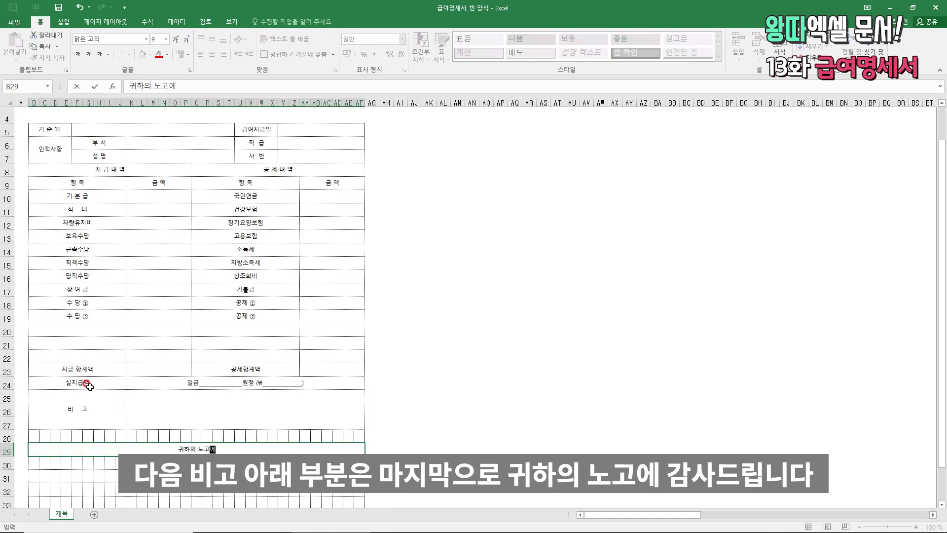
type(".")
key("Return")
key("Down")
key("Up")
key("Up")
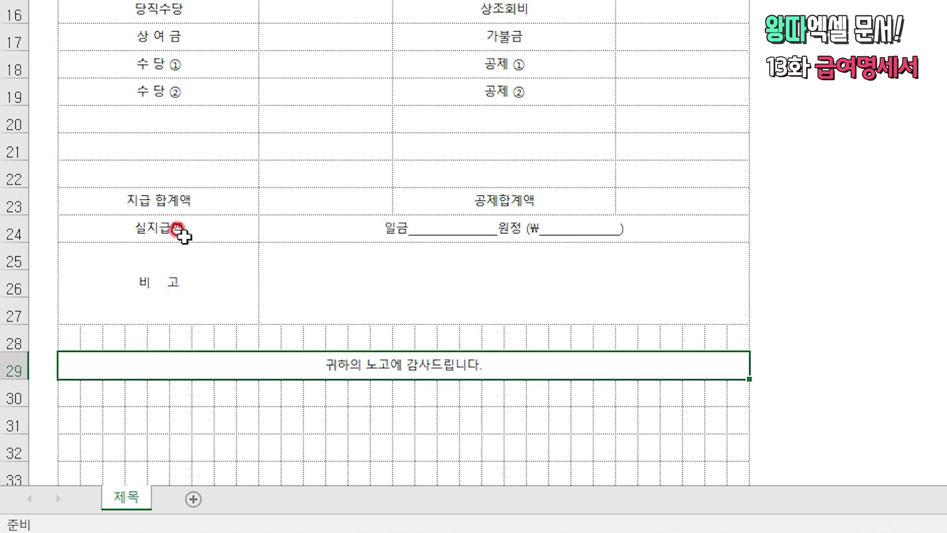
Copy the merged closing line from row 29 into rows 31 and 32, leaving row 30 as a gap
key("ctrl+c")
key("Down")
key("Down")
key("ctrl+v")
key("Down")
key("ctrl+v")
key("Up")
key("Up")
key("Up")
key("Down")
key("Down")
Replace the row 31 text with 주식회사 followed by an inserted white circle symbol ○
type("주식회사")
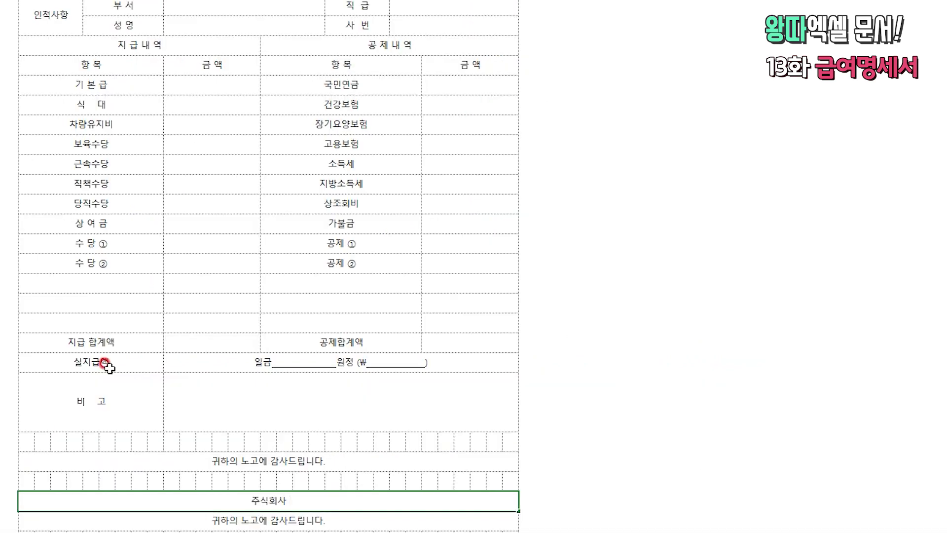
key("alt+n")
key("u")
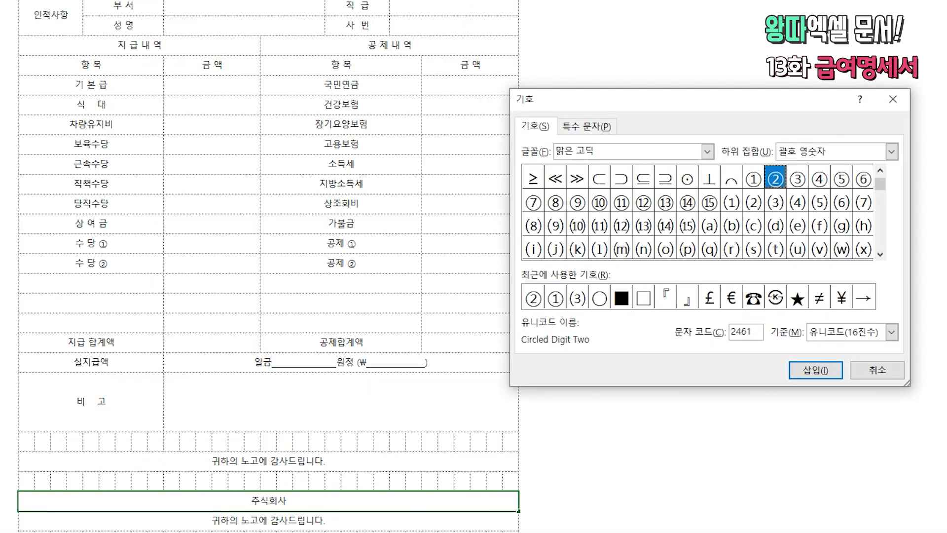
left_click(599, 298)
left_click(815, 369)
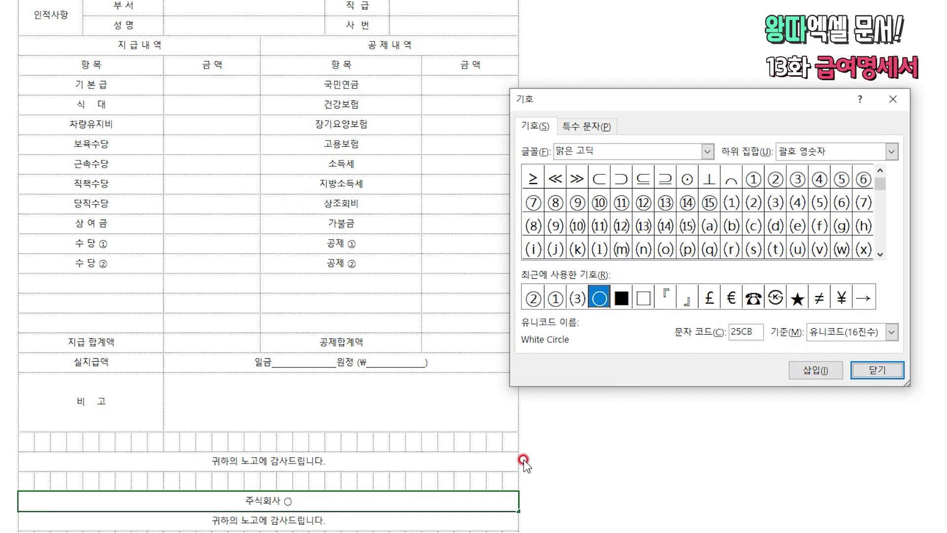
left_click(877, 370)
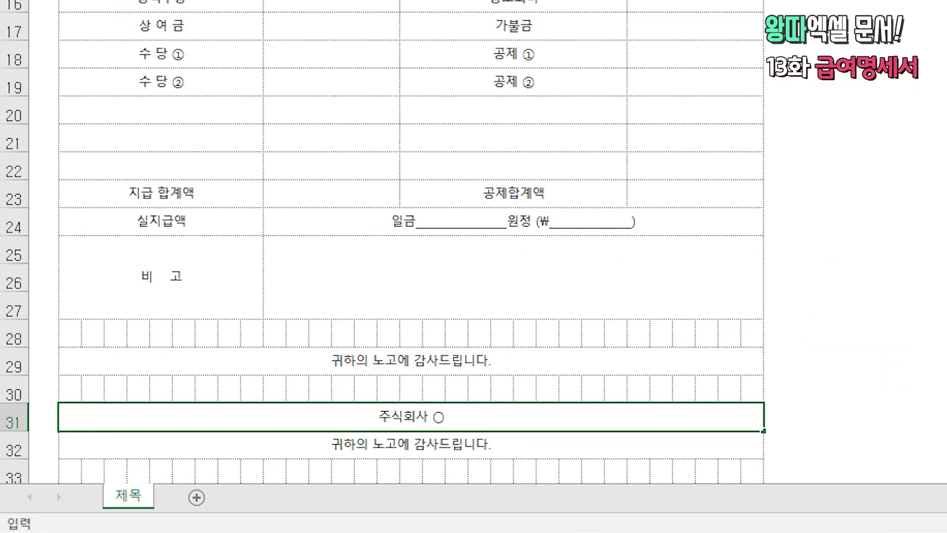
Duplicate the circle symbol in row 31 so the company line reads 주식회사 ○○
key("shift+Left")
key("Right")
key("Left")
key("F2")
key("shift+Left")
key("ctrl+c")
key("ctrl+v")
key("ctrl+v")
key("Return")
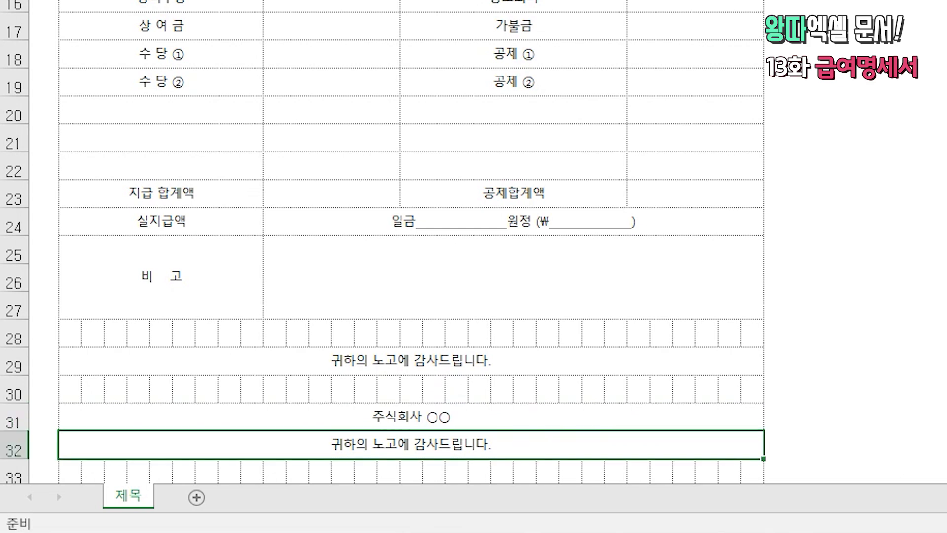
Replace the row 32 text with 대표이사 ○○○ (인), reusing the circle symbol from the company line
type("대표이사")
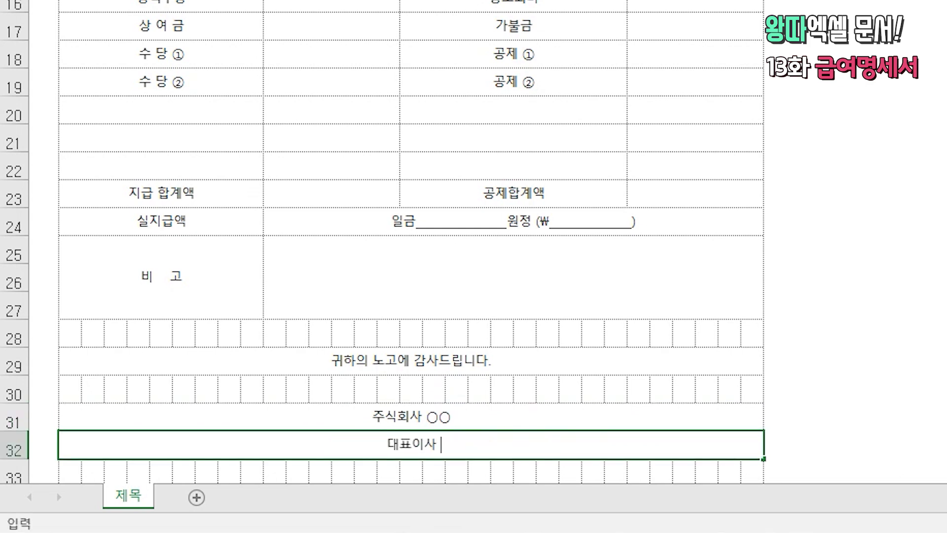
key("Return")
key("Up")
key("Up")
key("F2")
key("shift+Left")
key("ctrl+c")
key("Escape")
key("Down")
key("F2")
key("ctrl+v")
key("ctrl+v")
key("ctrl+v")
type("(인)")
key("Return")
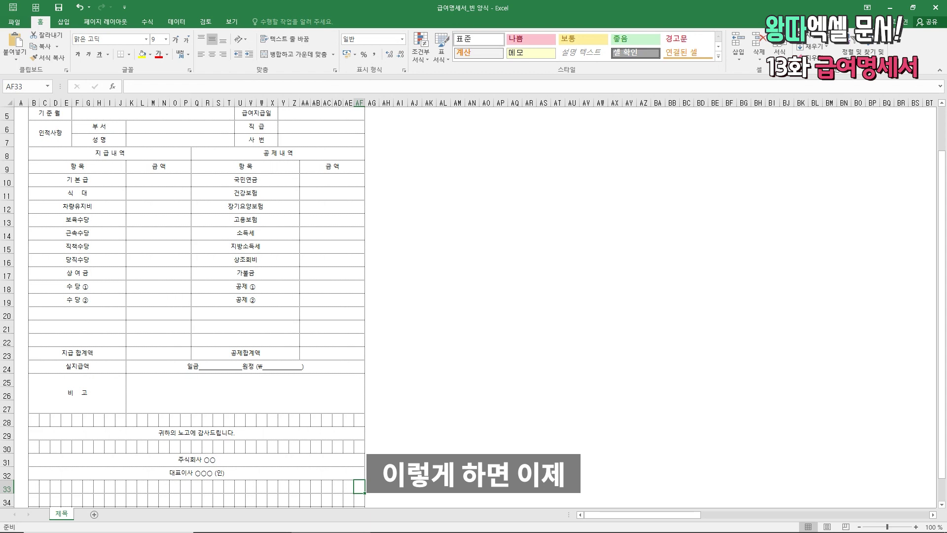
Delete the unused grid rows 33 to 35 below the 대표이사 line
scroll(213, 368, "down", 4)
left_click(213, 327)
left_click_drag(217, 342, 217, 353)
scroll(288, 316, "up", 5)
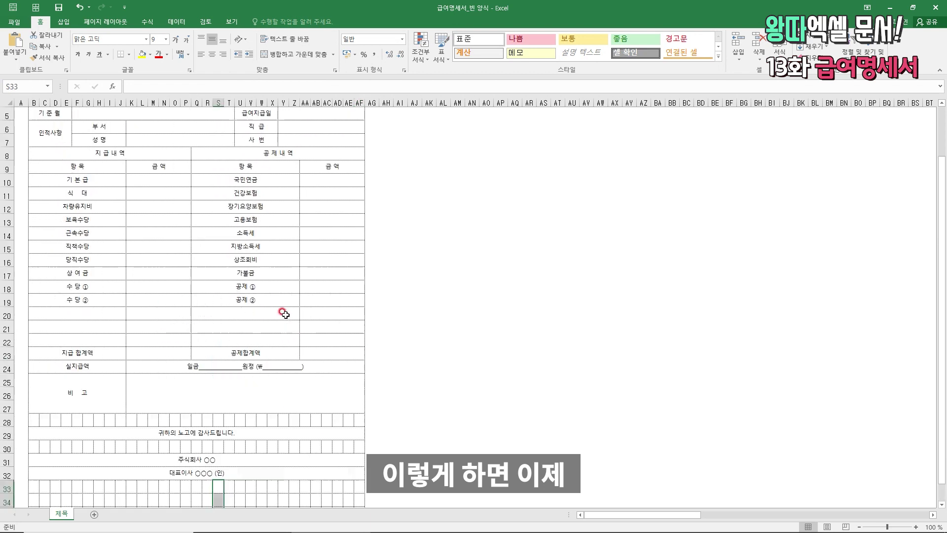
scroll(261, 320, "down", 4)
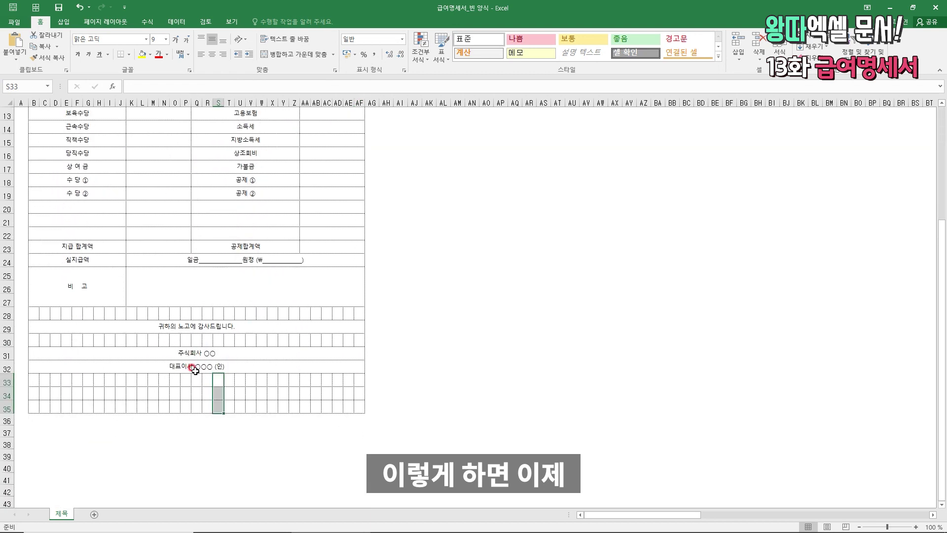
scroll(212, 382, "up", 4)
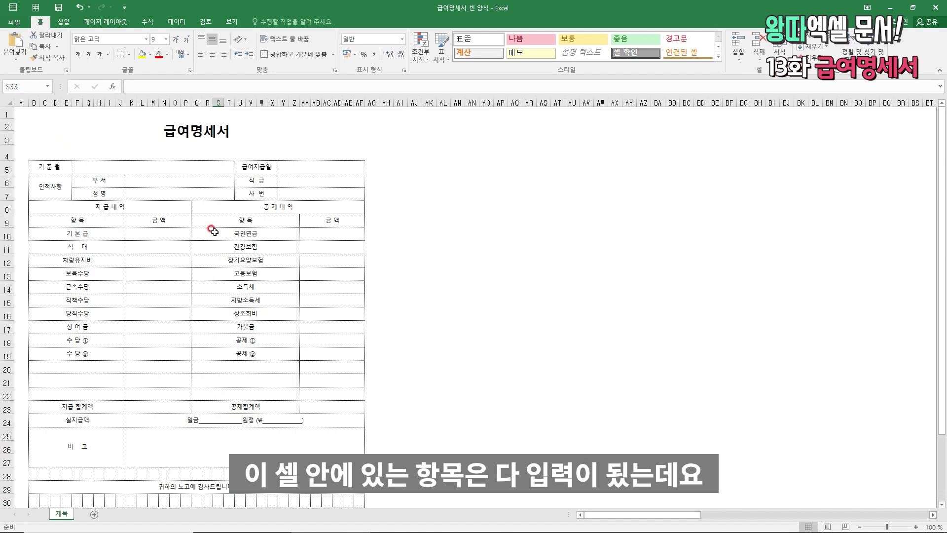
scroll(213, 231, "down", 4)
key("shift+space")
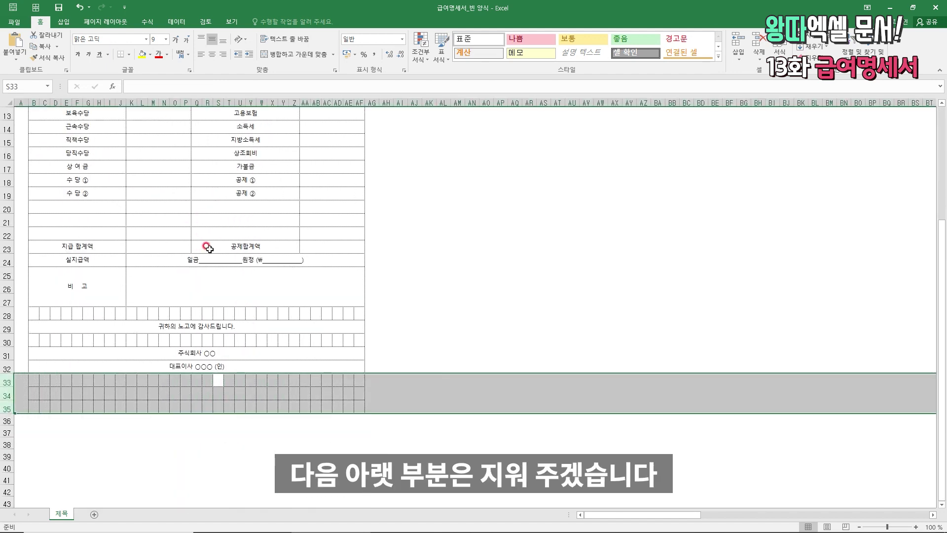
key("ctrl+minus")
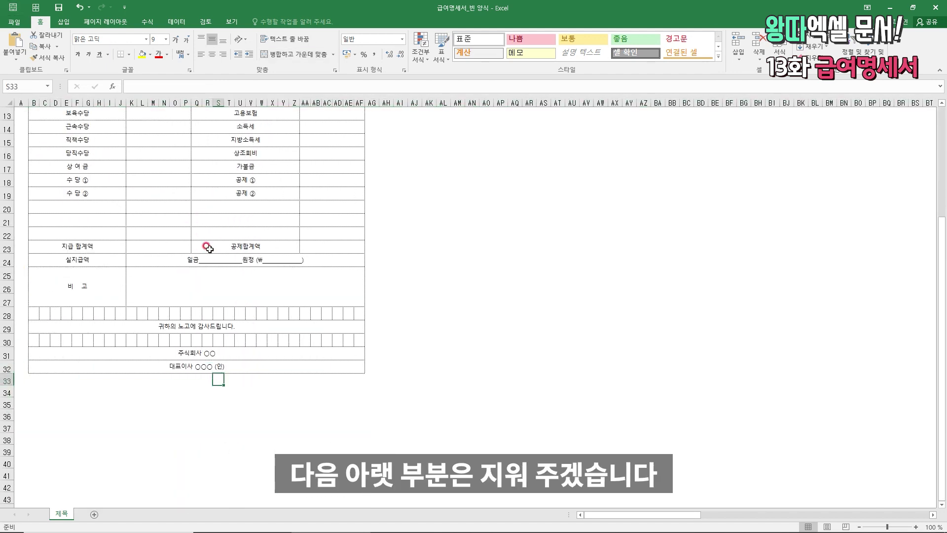
key("shift+Down")
key("shift+Down")
key("shift+Down")
key("shift+space")
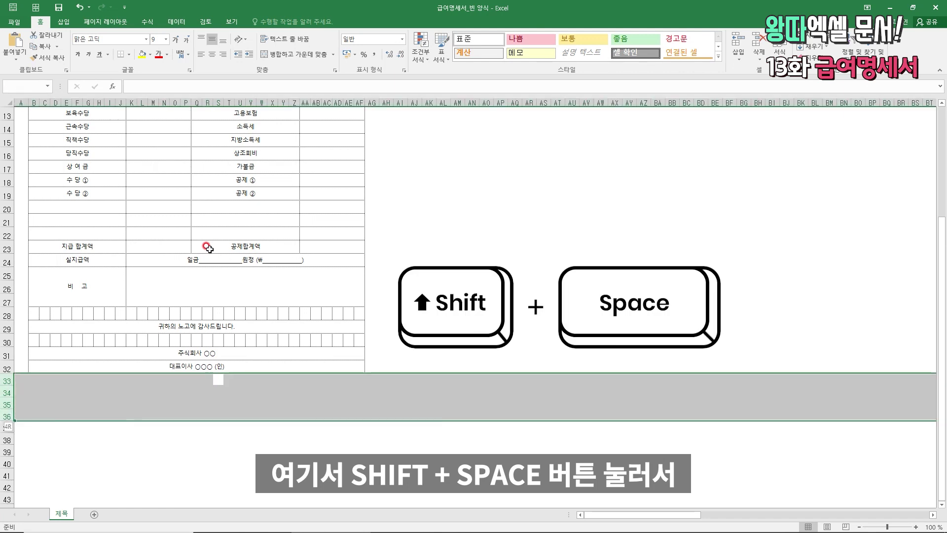
scroll(209, 249, "up", 3)
scroll(217, 428, "down", 2)
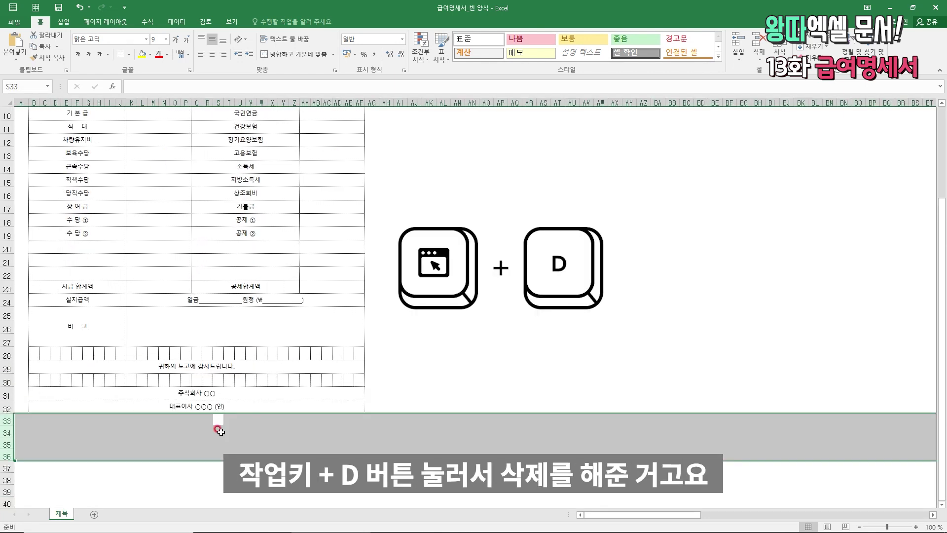
scroll(218, 427, "up", 2)
scroll(220, 427, "down", 1)
left_click(231, 416)
scroll(232, 390, "up", 2)
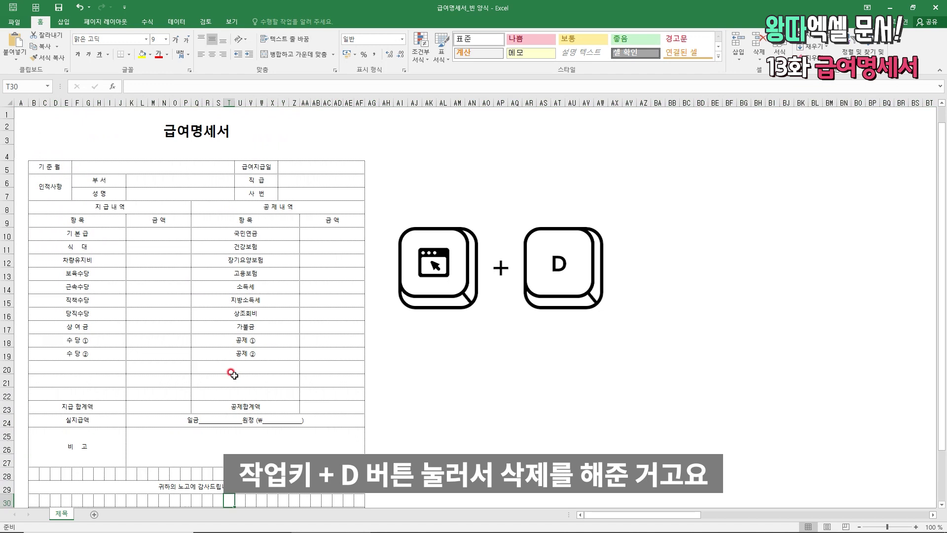
Increase the row height of form rows 5 to 24, from 기준월 down to 실지급액
left_click(119, 168)
scroll(120, 200, "down", 2)
left_click(171, 263, "shift")
left_click_drag(171, 263, 190, 338)
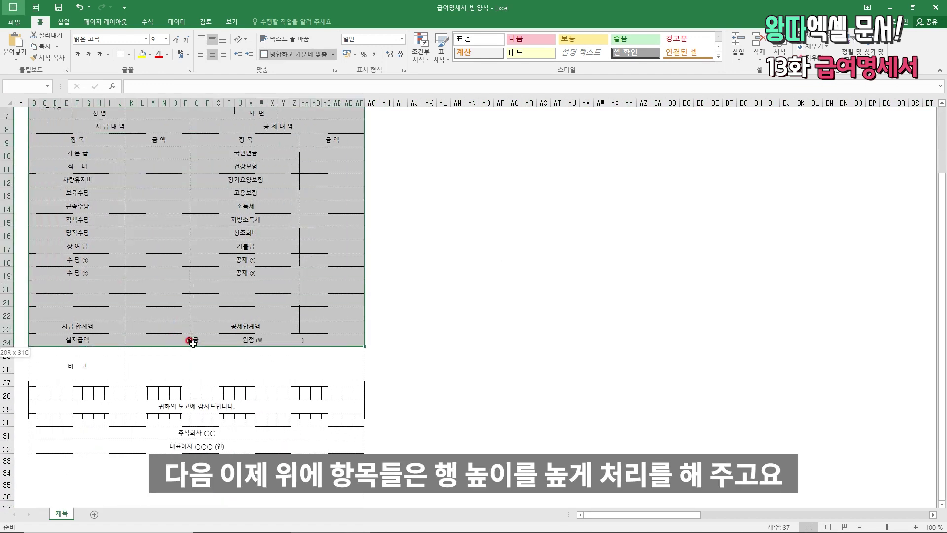
key("shift+space")
scroll(194, 321, "up", 2)
key("shift+F10")
key("r")
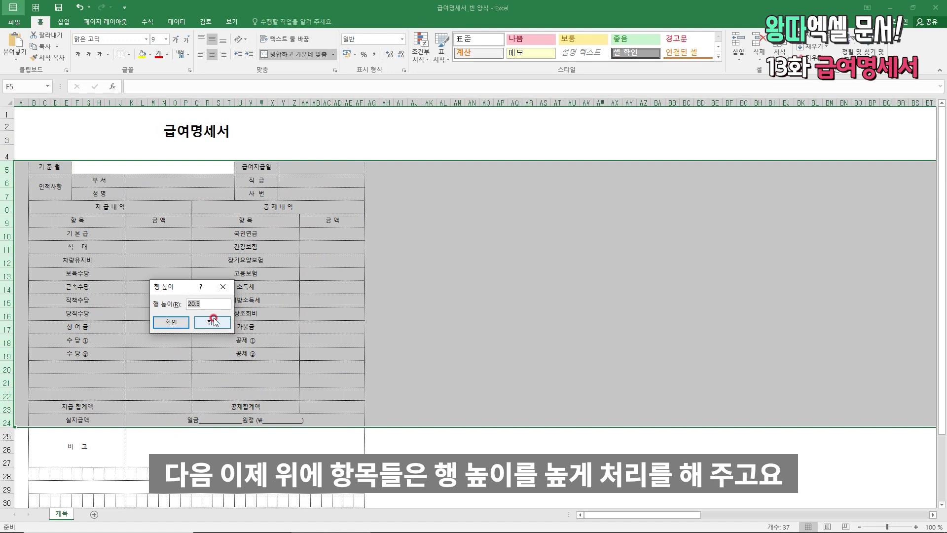
key("Return")
scroll(232, 335, "down", 2)
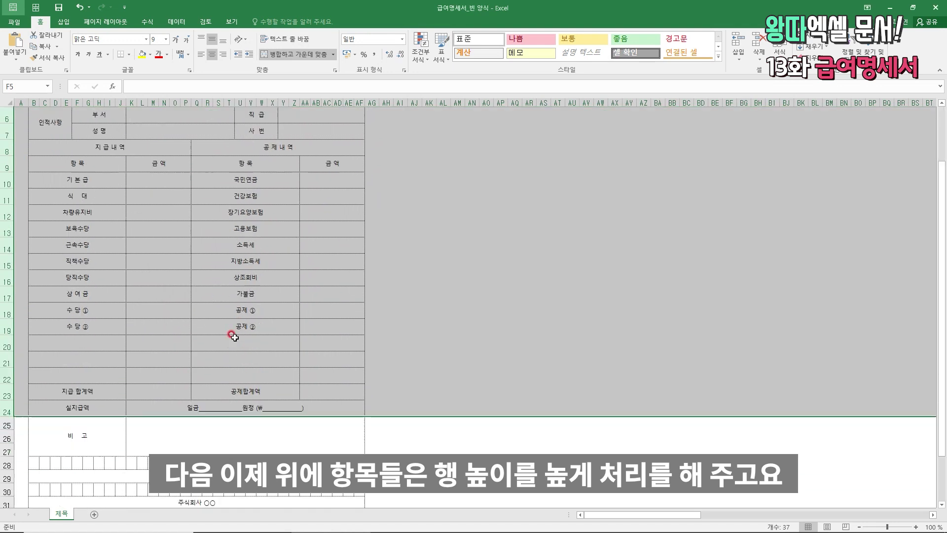
left_click_drag(231, 339, 230, 333)
scroll(220, 367, "down", 1)
left_click(202, 408)
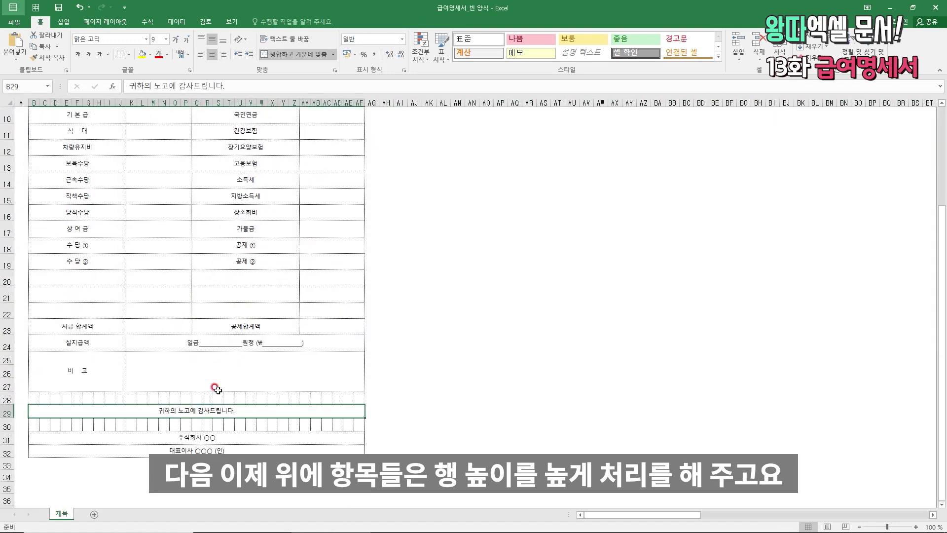
Check how the form fits on the page in print preview with the margins shown
key("ctrl+p")
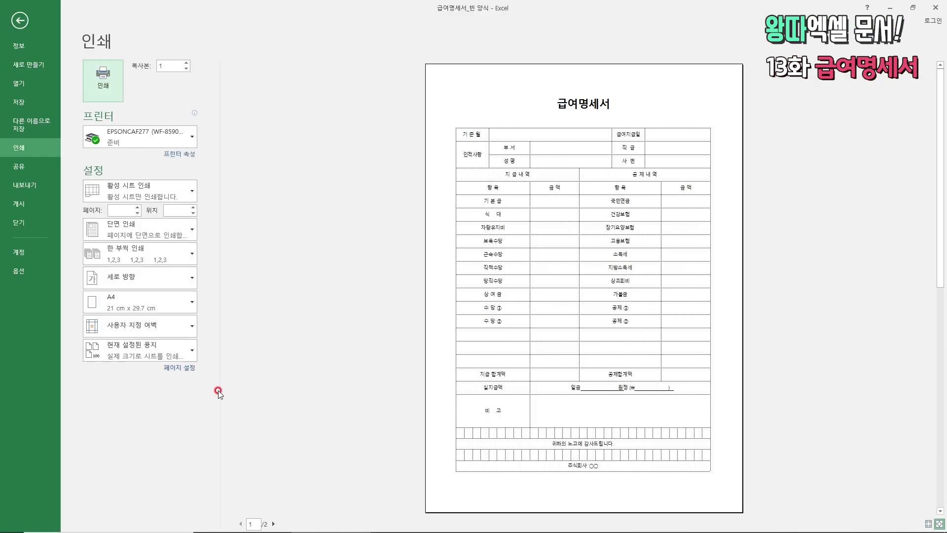
left_click(927, 524)
key("Escape")
scroll(212, 349, "down", 2)
scroll(216, 312, "up", 5)
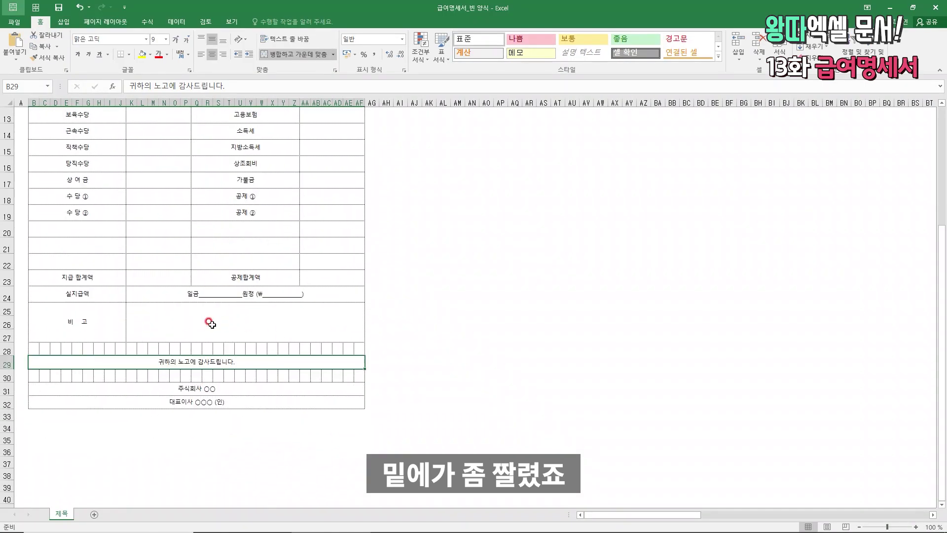
Reduce the height of blank row 4 under the title and check the page fit in print preview
left_click(296, 153)
key("shift+space")
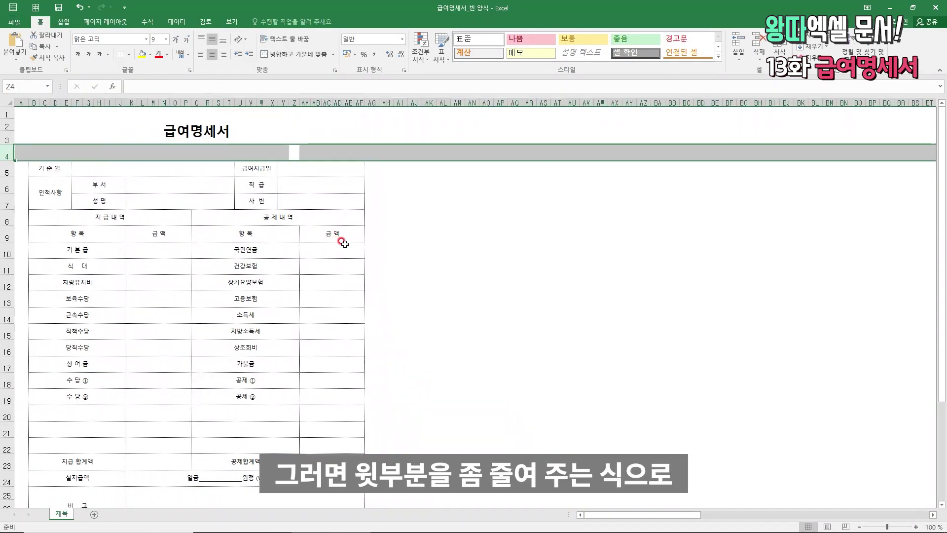
key("alt+h")
type("oh1")
key("Return")
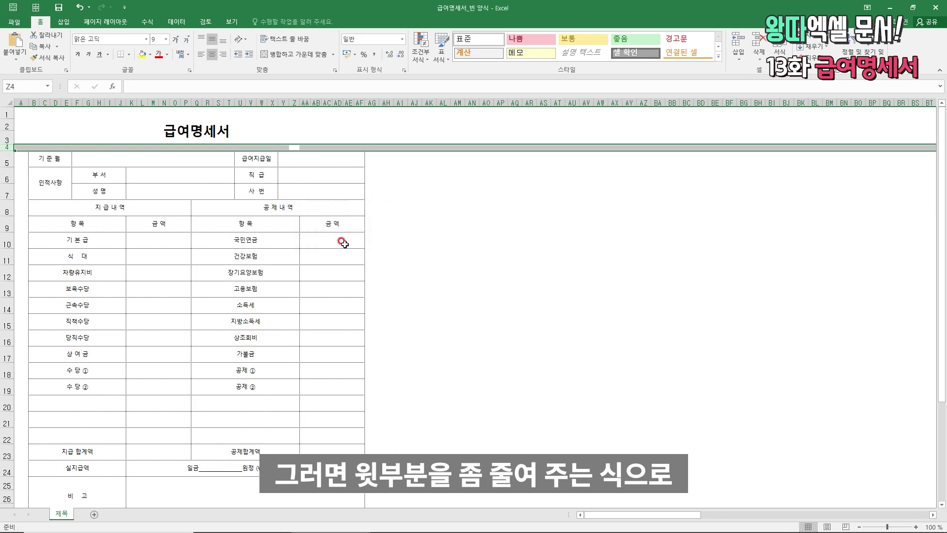
left_click(326, 257)
key("ctrl+p")
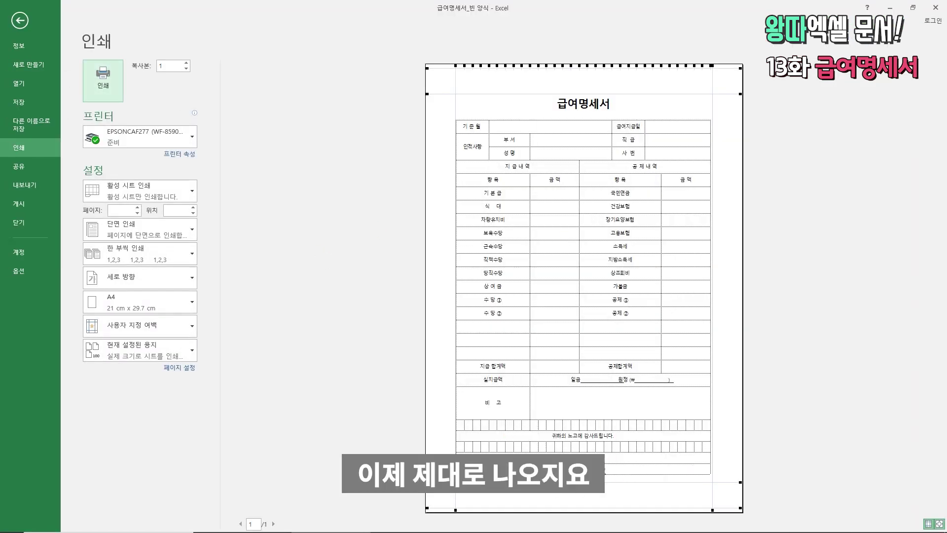
key("Escape")
Set the height of blank row 4 to 20 and check the page in print preview
left_click(284, 147)
key("shift+space")
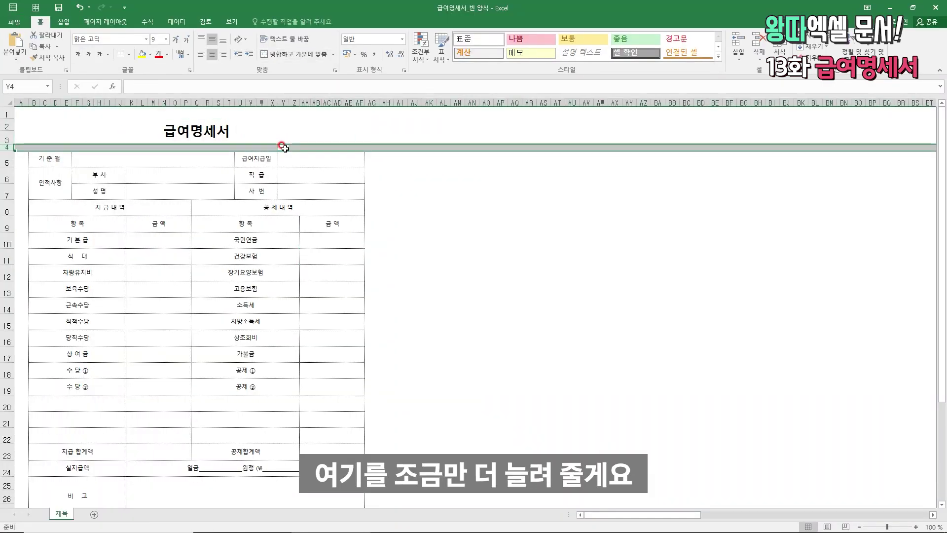
key("Menu")
type("r20")
key("Return")
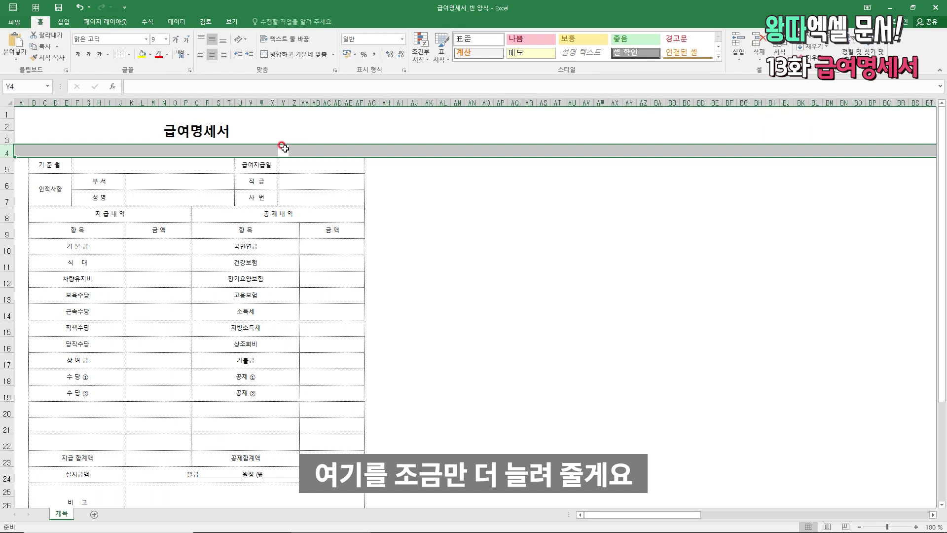
key("ctrl+p")
key("Escape")
Format the 주식회사 and 대표이사 lines in rows 31 and 32 as 14-point bold text
scroll(190, 429, "down", 5)
left_click(196, 328)
left_click_drag(197, 338, 206, 351)
key("ctrl+1")
key("alt+s")
type("1")
key("BackSpace")
type("41")
key("BackSpace")
key("BackSpace")
type("14")
key("Return")
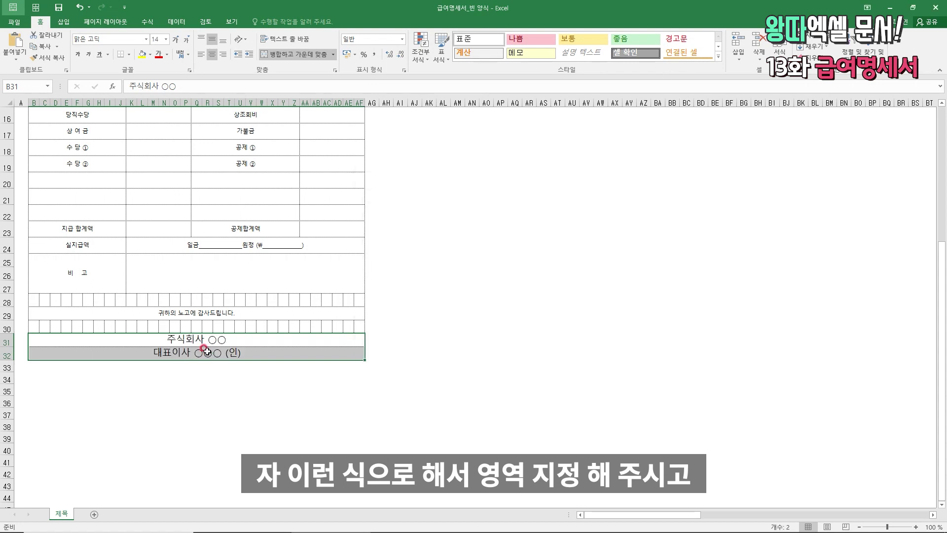
key("ctrl+b")
key("Up")
key("Up")
Remove all outline and inside borders from the closing area B28:AF32
scroll(131, 355, "up", 2)
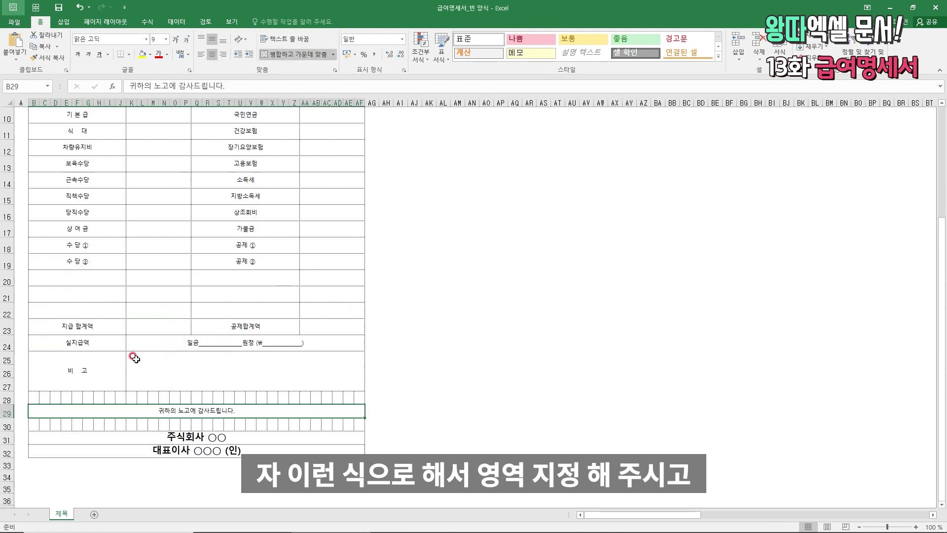
left_click_drag(46, 397, 290, 447)
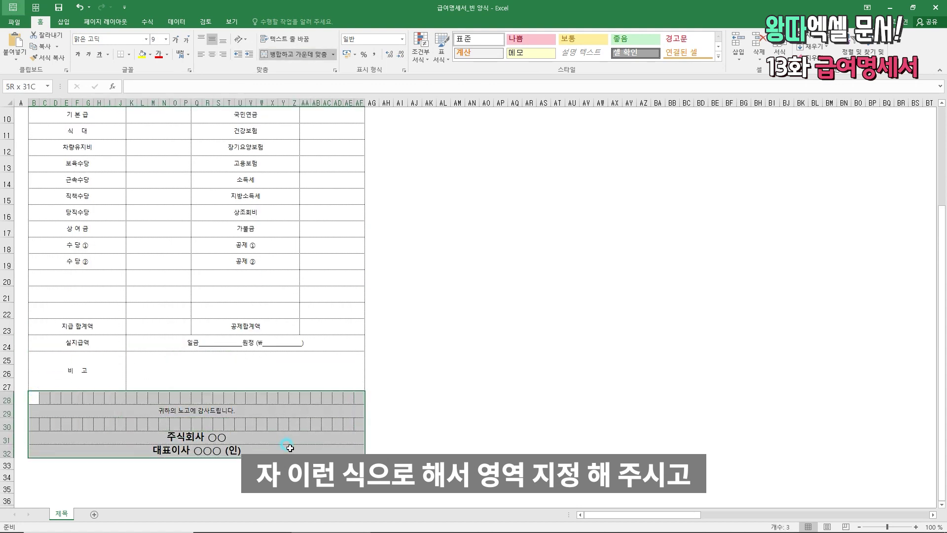
key("shift+F10")
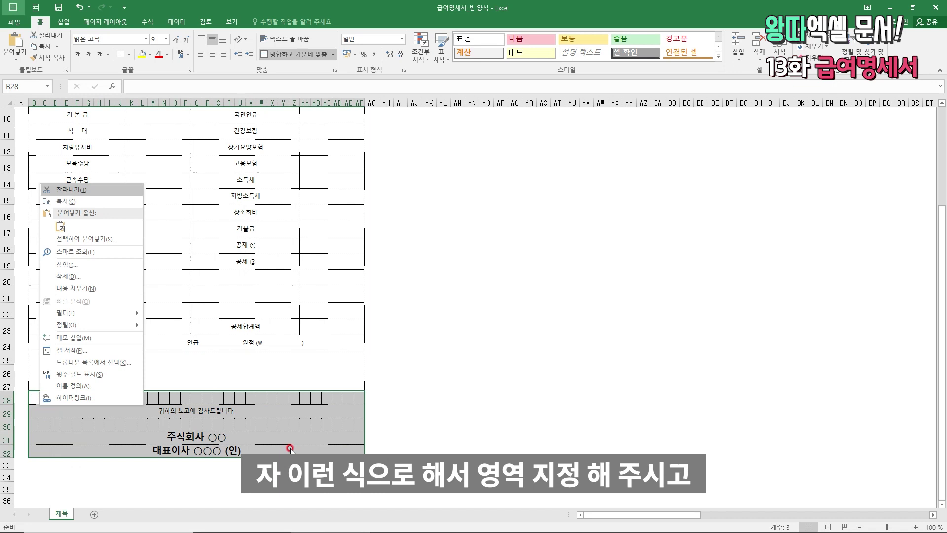
key("ctrl+1")
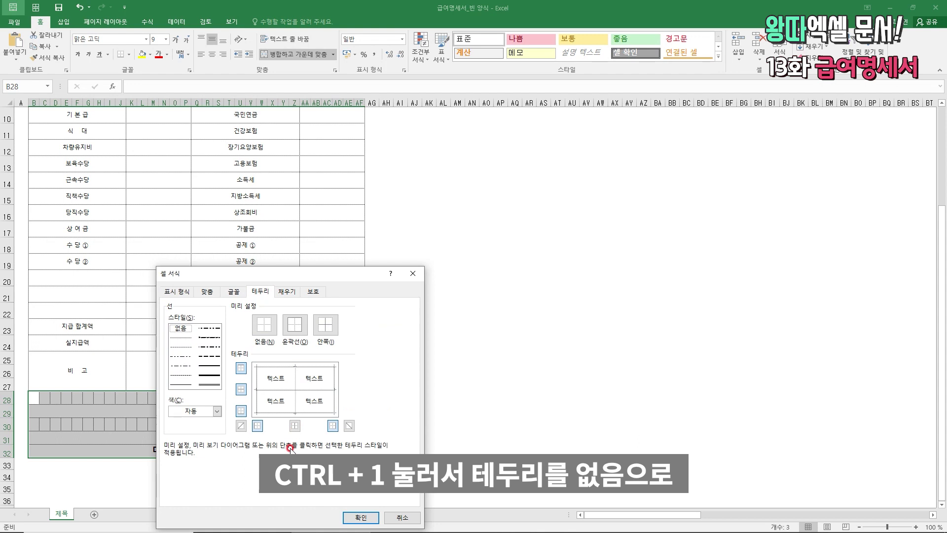
key("alt+o")
key("alt+i")
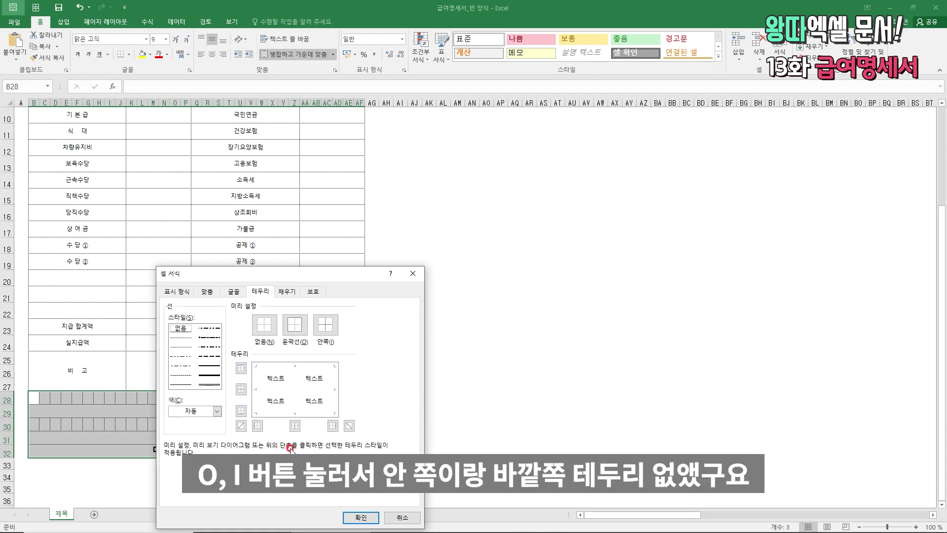
key("Return")
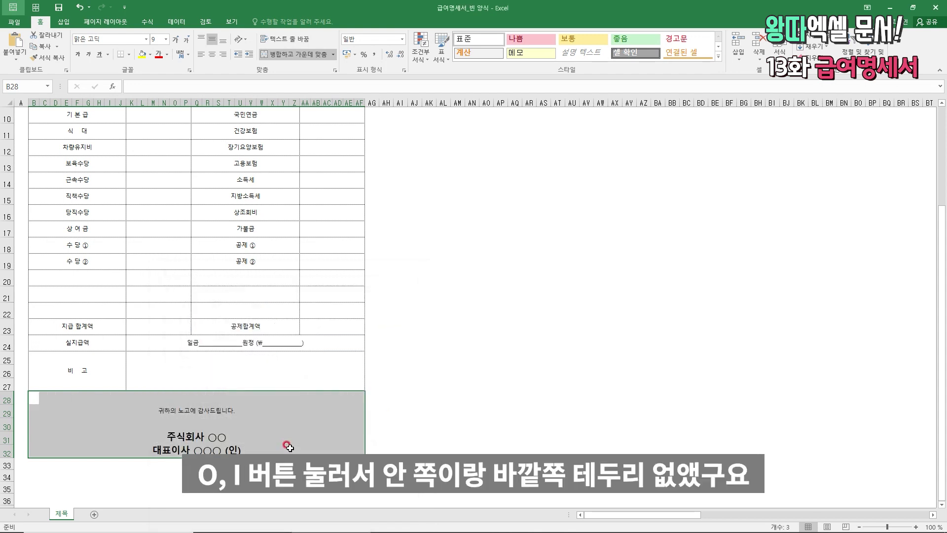
Apply a thin solid outline border in the automatic black color around the pay slip table B5:AF27
left_click(309, 379)
scroll(144, 327, "up", 3)
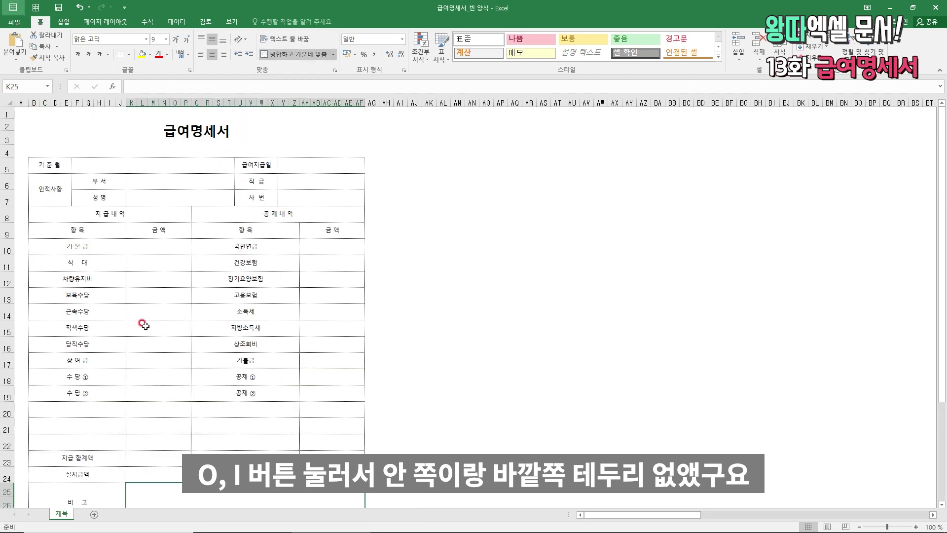
left_click(59, 164, "shift")
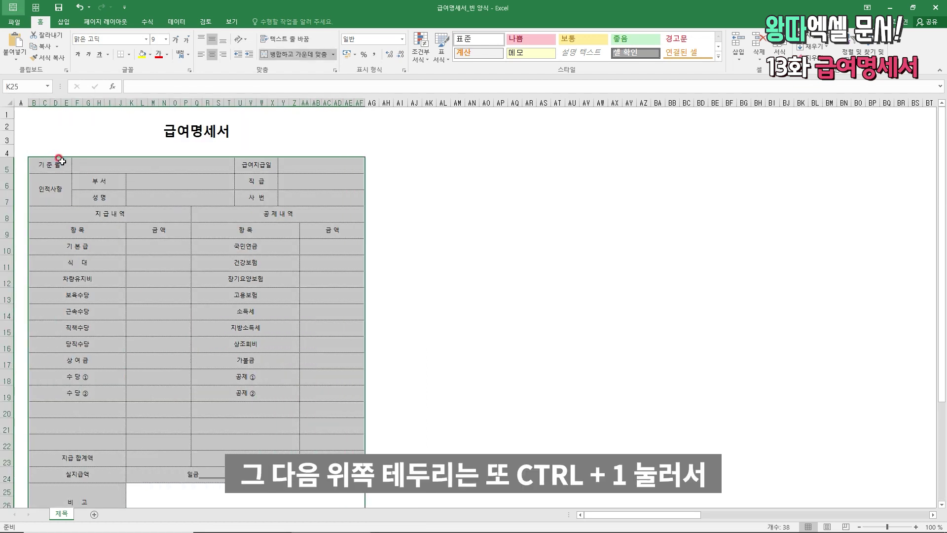
key("ctrl+1")
key("Escape")
key("ctrl+1")
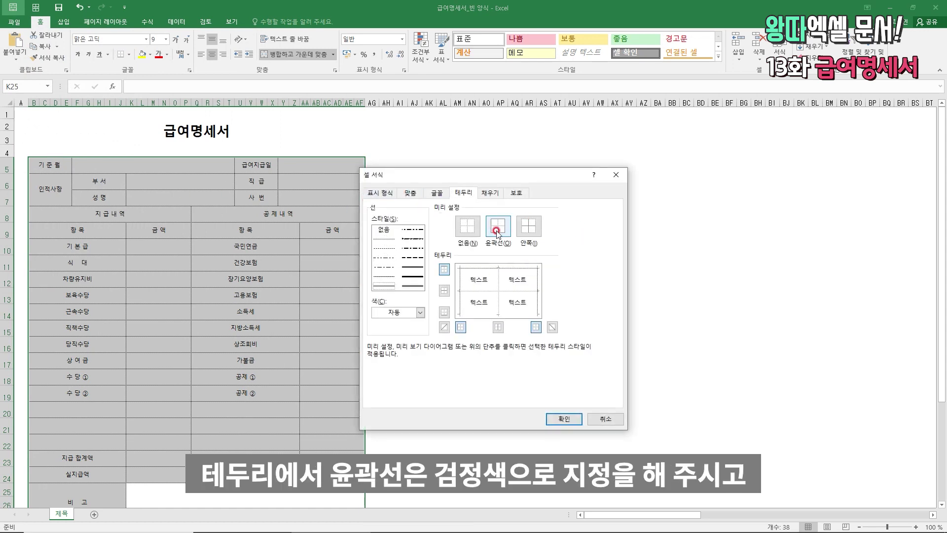
left_click(415, 311)
left_click(419, 323)
left_click(498, 226)
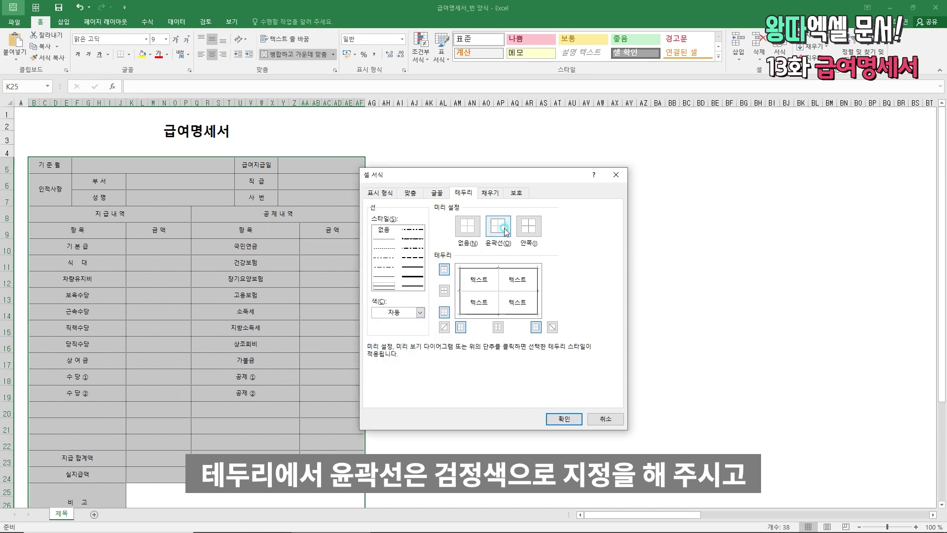
left_click(563, 418)
Set the inside borders of table B5:AF27 to the finest dotted line in custom gray RGB 160, 160, 160
key("ctrl+1")
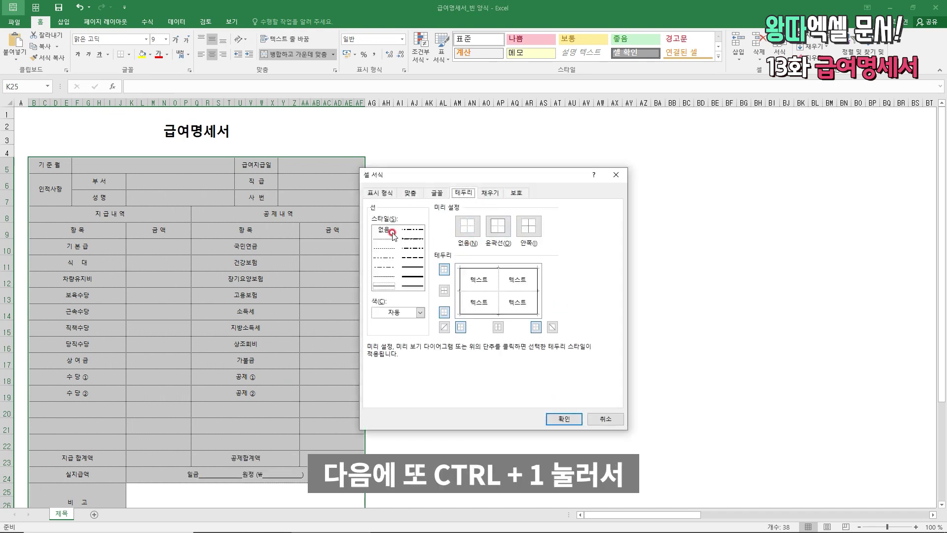
left_click(385, 239)
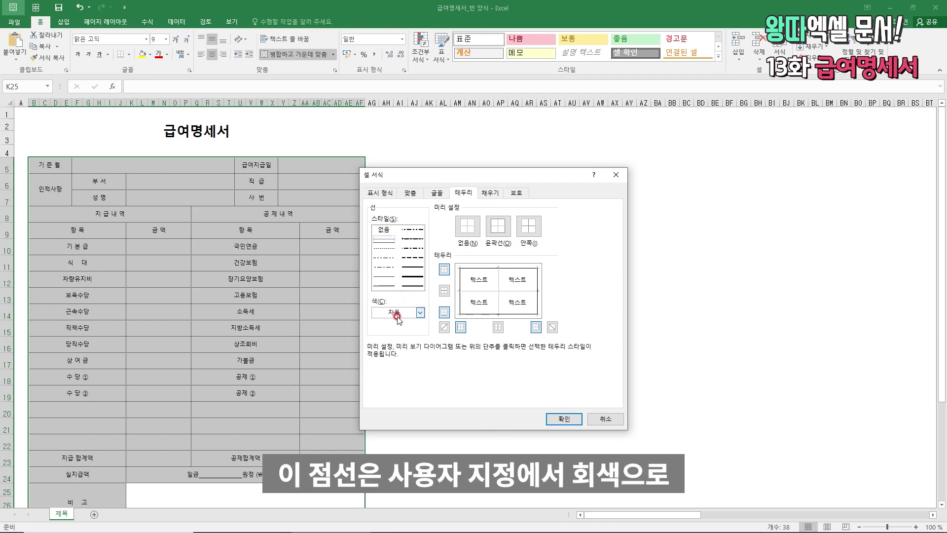
left_click(419, 312)
left_click(403, 411)
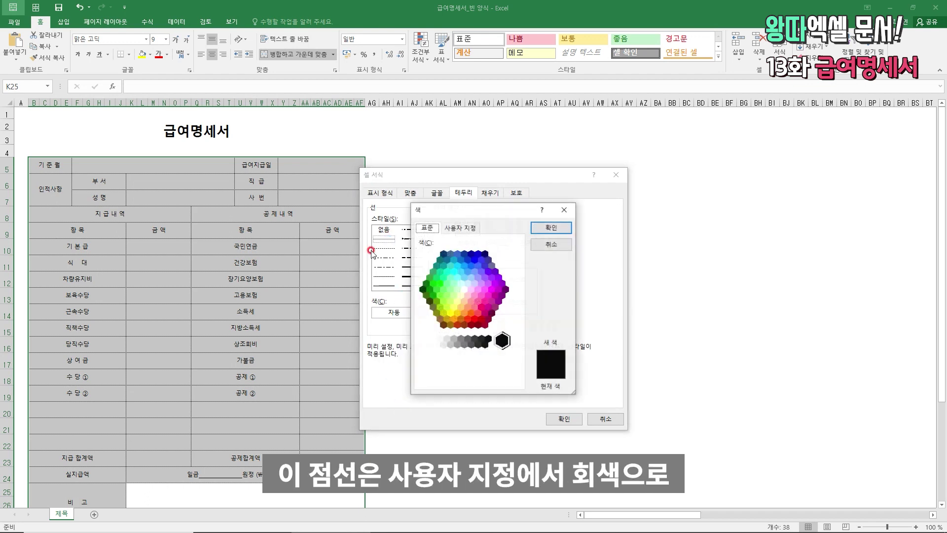
left_click(461, 228)
left_click_drag(460, 337, 435, 321)
type("160")
key("Tab")
type("160")
key("Tab")
type("160")
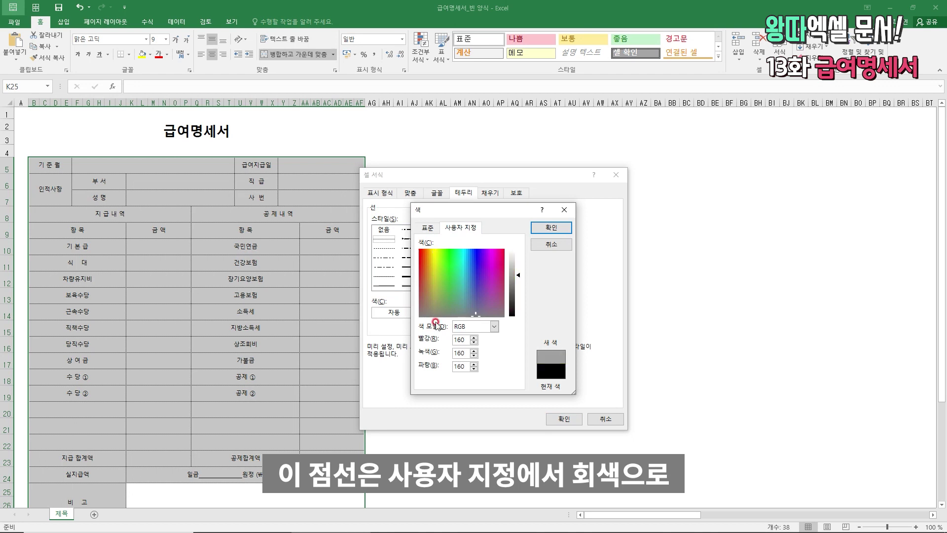
left_click(550, 227)
left_click(534, 230)
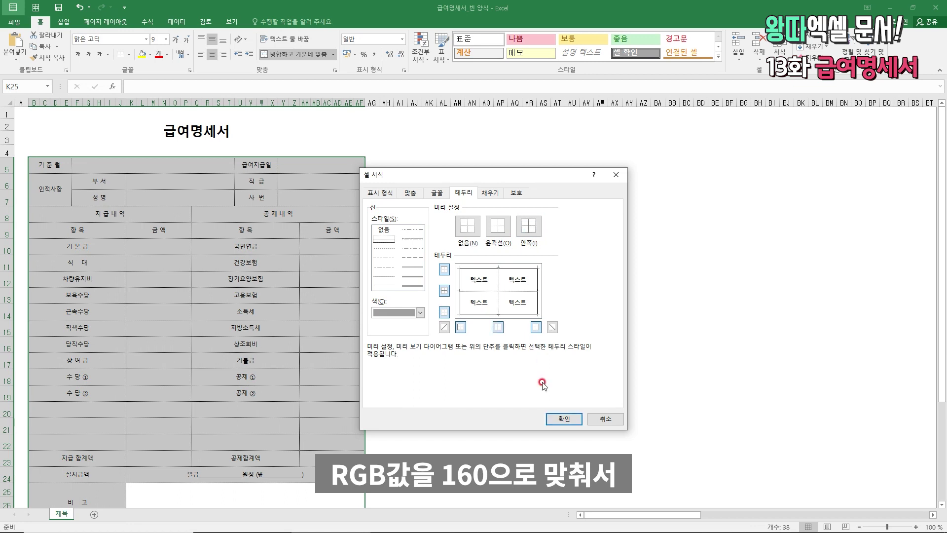
left_click(562, 419)
Fill the personal-info labels, the row 8–9 headers, and the total, 실지급액 and 비고 labels with light gray
left_click(91, 230)
left_click(94, 186)
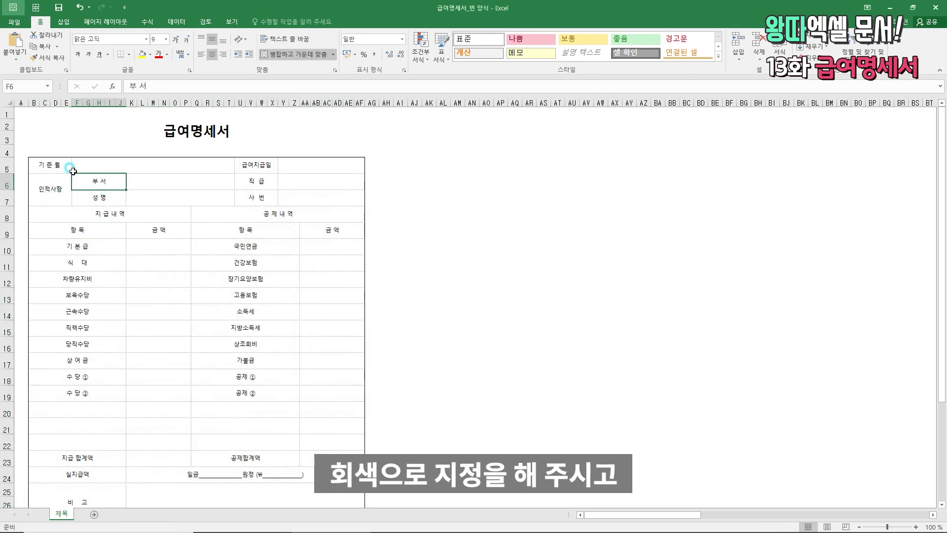
left_click(60, 166)
left_click(65, 184, "ctrl")
left_click(94, 183, "ctrl")
left_click(105, 195, "ctrl")
left_click_drag(246, 166, 263, 198)
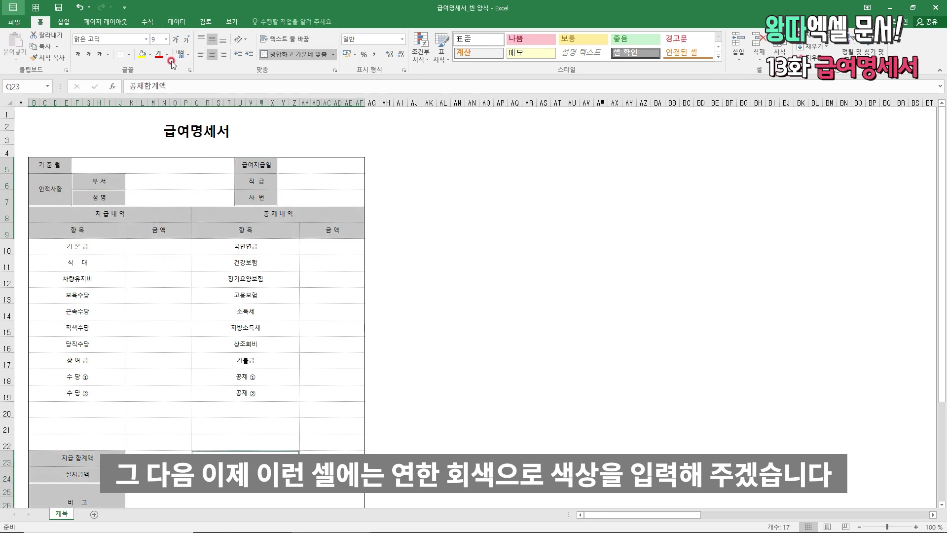
left_click(150, 55)
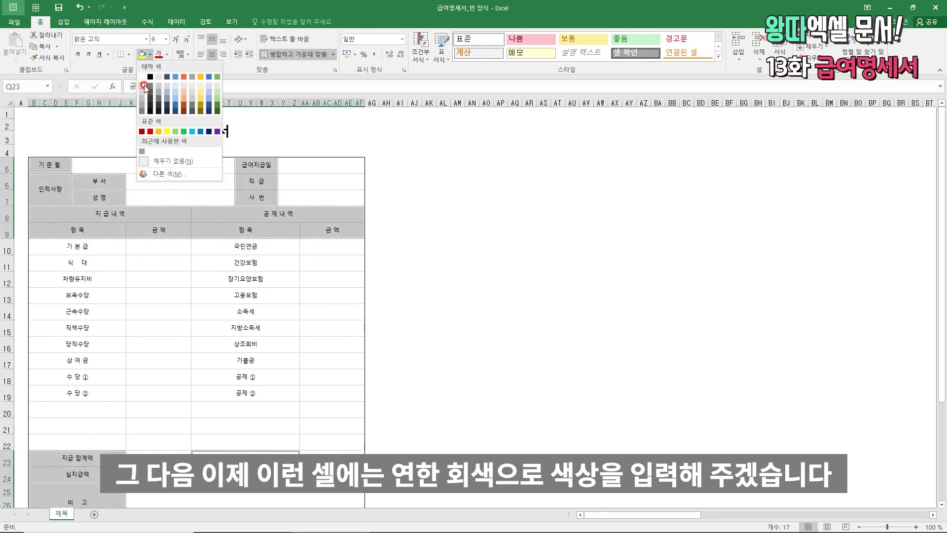
left_click(144, 86)
left_click(133, 163)
key("Home")
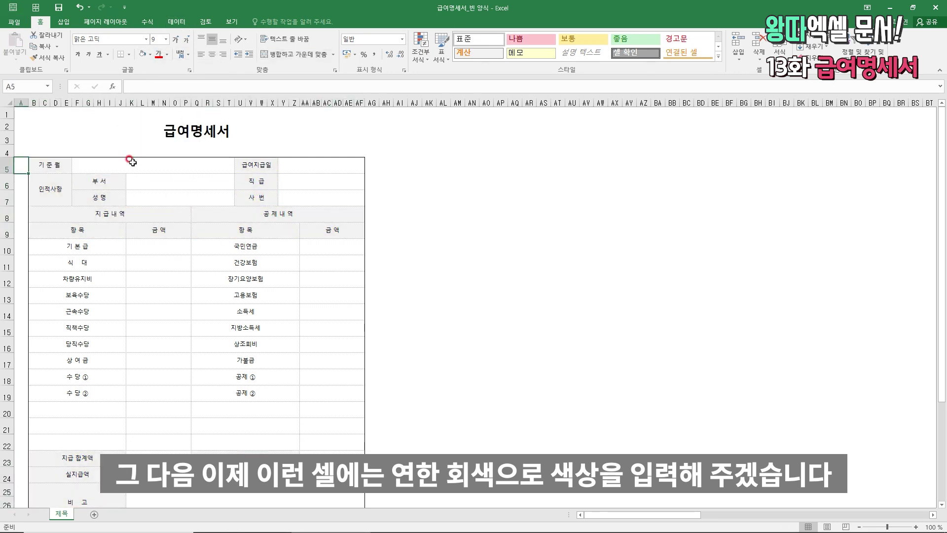
key("ctrl+Home")
Enter the placeholder 20 년 월 in the value cells beside 기준월 and 급여지급일
scroll(155, 196, "down", 4)
scroll(143, 288, "up", 4)
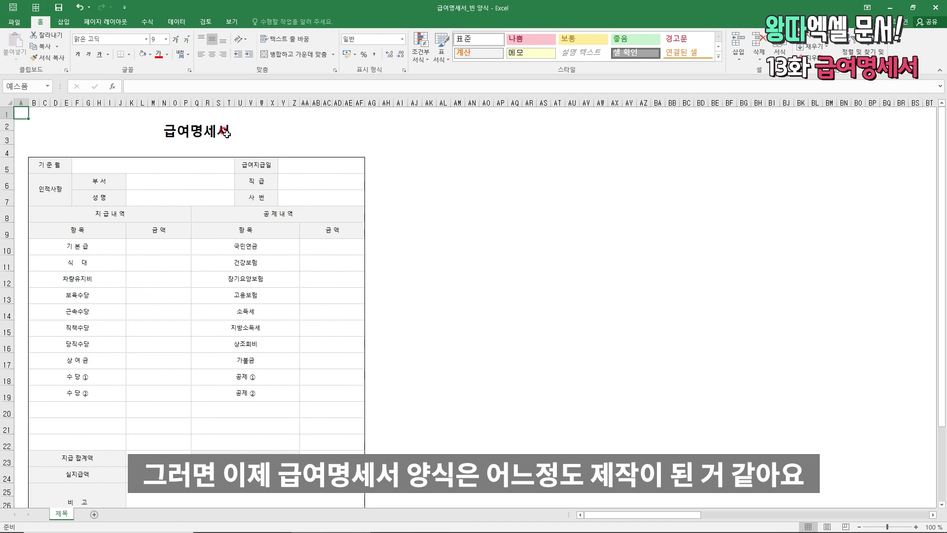
scroll(233, 143, "down", 3)
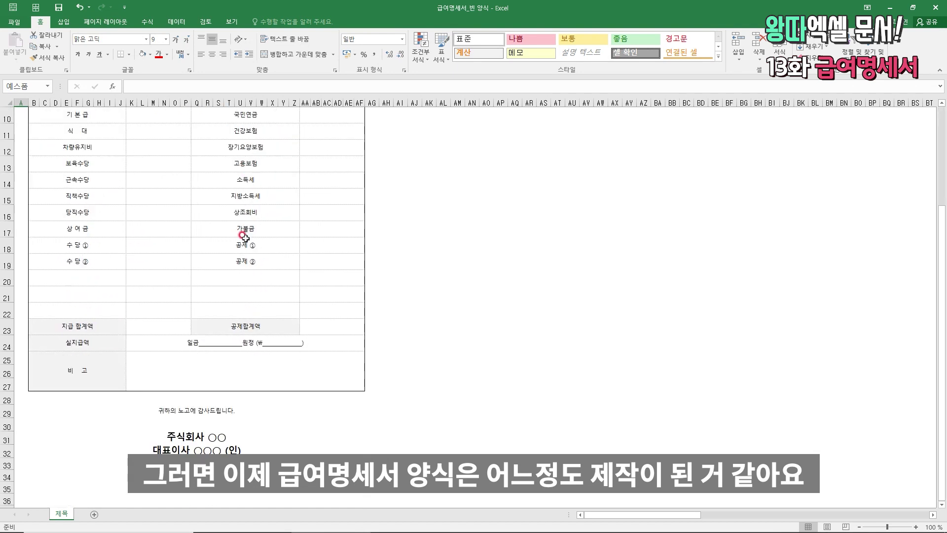
scroll(247, 237, "up", 3)
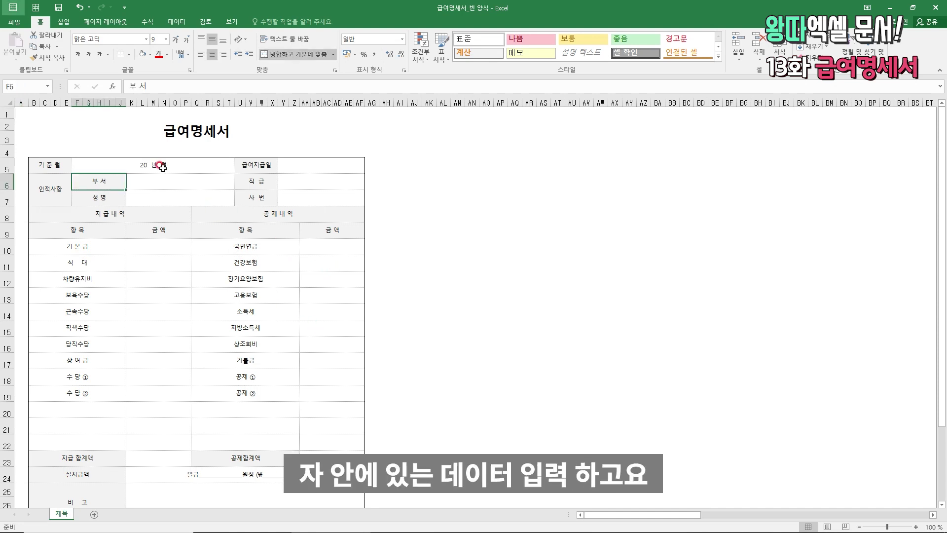
key("Tab")
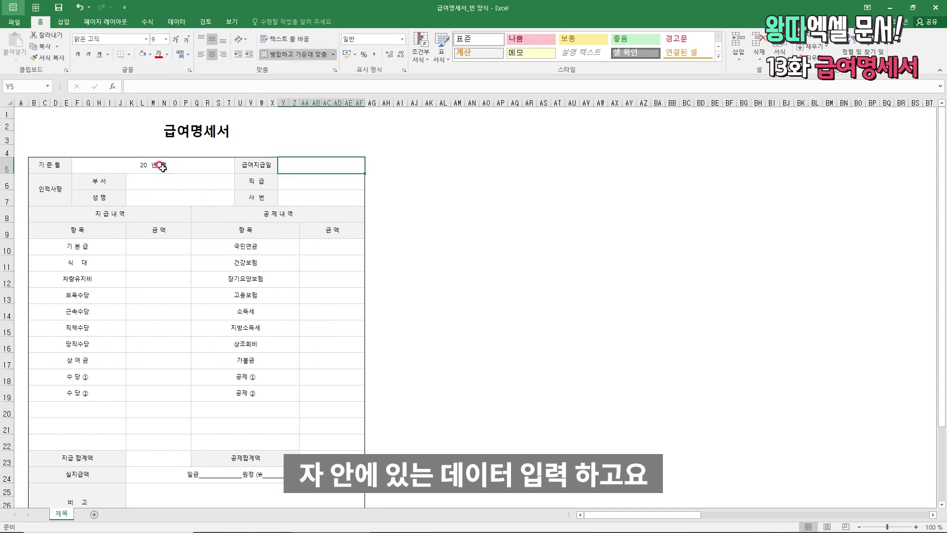
type("20  년")
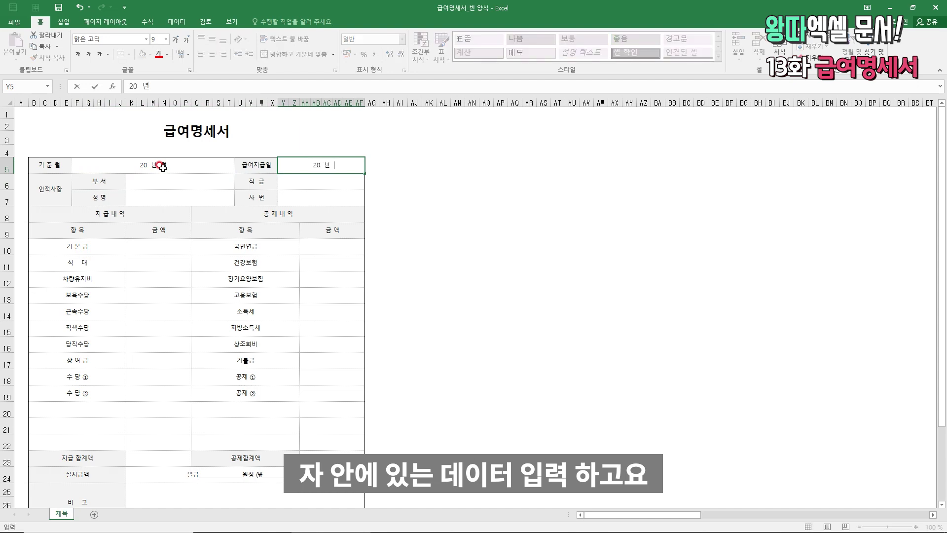
key("Return")
scroll(192, 173, "down", 3)
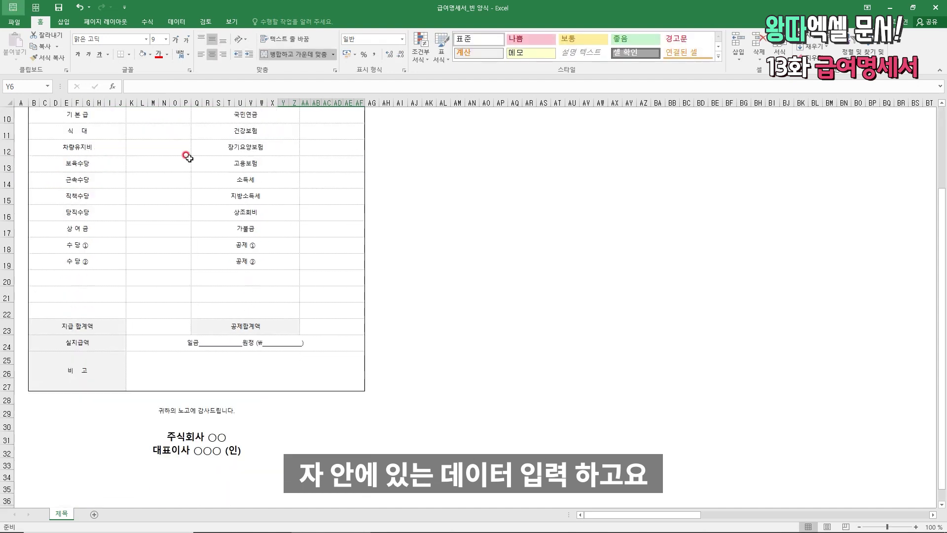
scroll(197, 185, "up", 3)
left_click(203, 184)
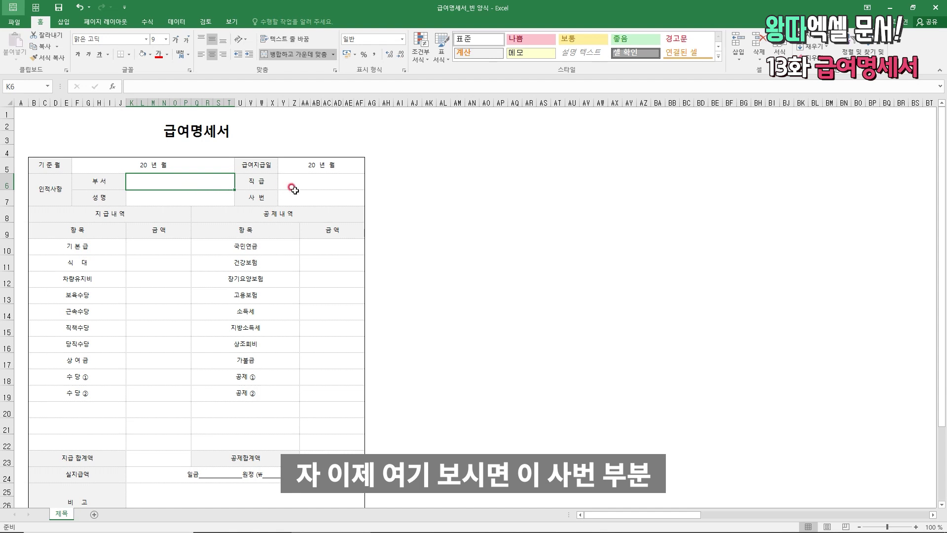
Format the value cell beside 사번 as 텍스트 (Text)
left_click(314, 201)
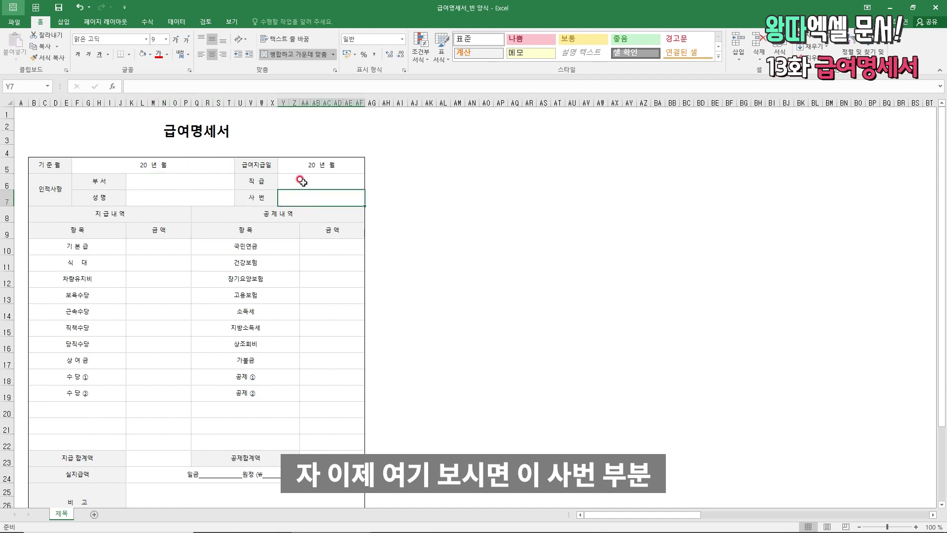
key("ctrl+1")
left_click(410, 193)
left_click(428, 192)
left_click(380, 193)
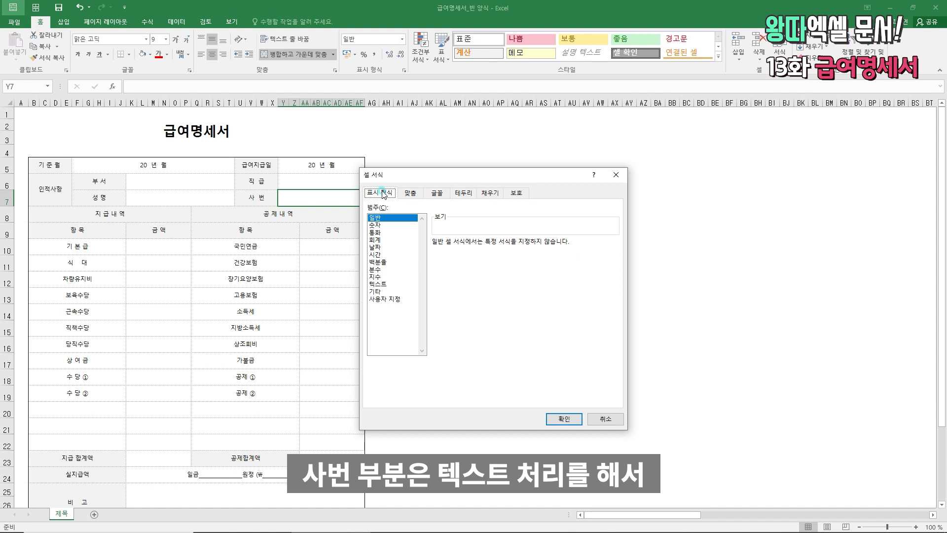
left_click(386, 284)
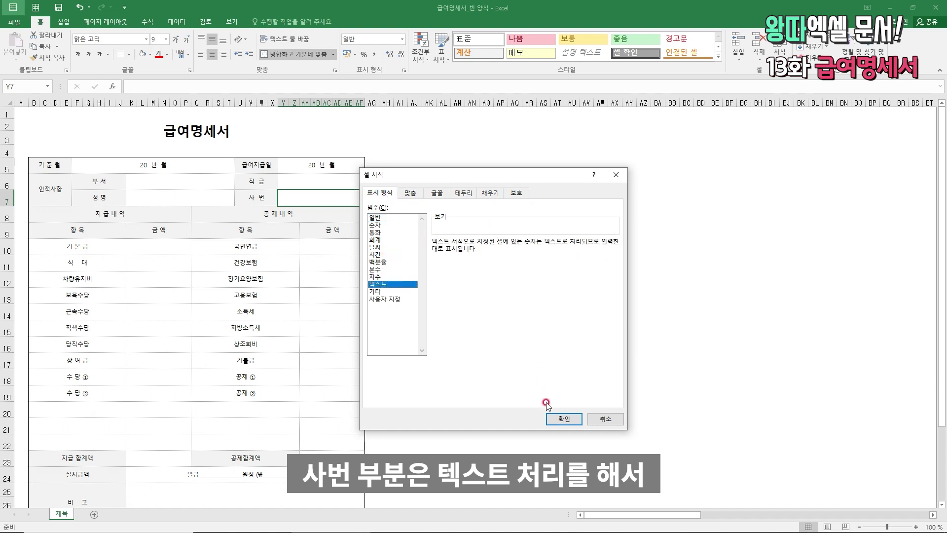
left_click(565, 422)
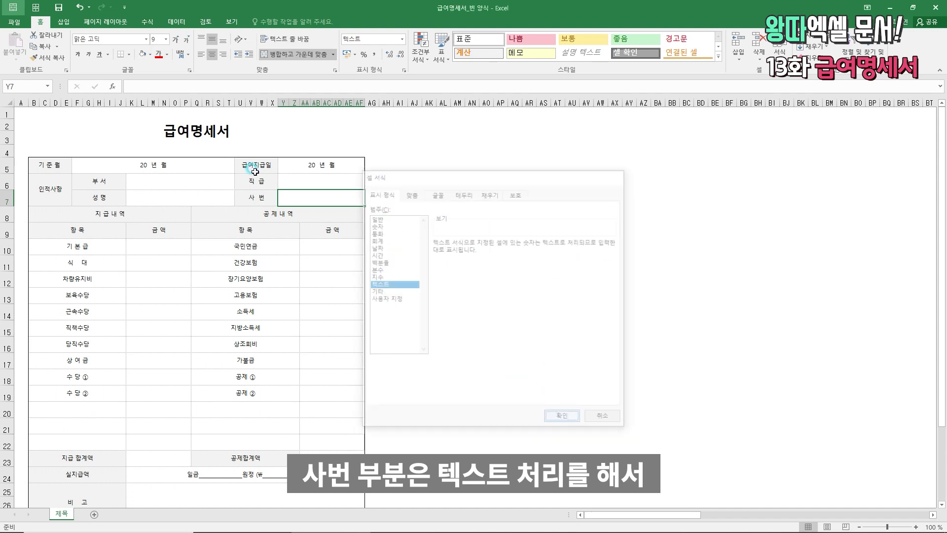
Test the 사번 cell with a sample employee number that starts with zero, and clear the entry
type("0123123")
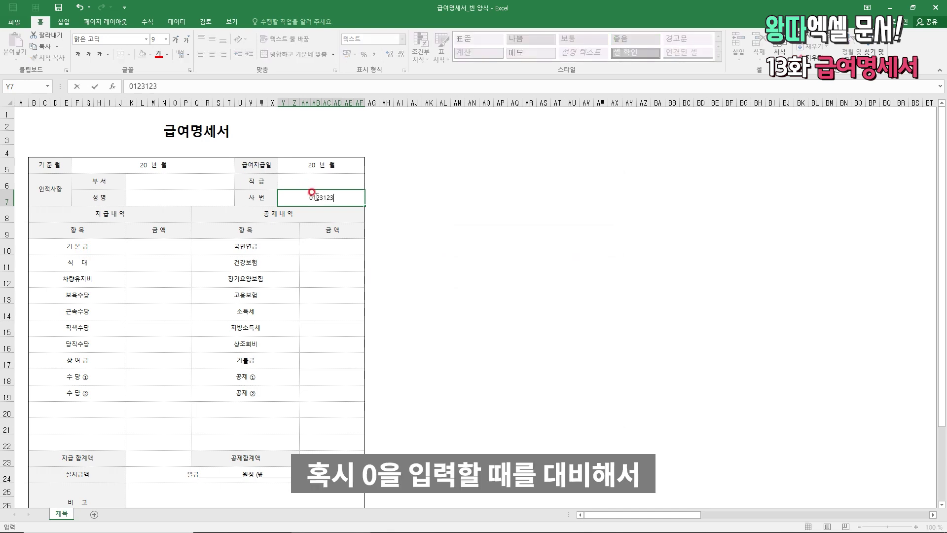
key("Return")
left_click(327, 201)
key("Delete")
Give both 금액 columns in rows 10 to 23 a number format with thousands separators and red -1,234 negatives
left_click_drag(165, 246, 185, 448)
left_click_drag(327, 248, 335, 451, "ctrl")
scroll(295, 385, "down", 2)
scroll(271, 346, "up", 2)
key("ctrl+1")
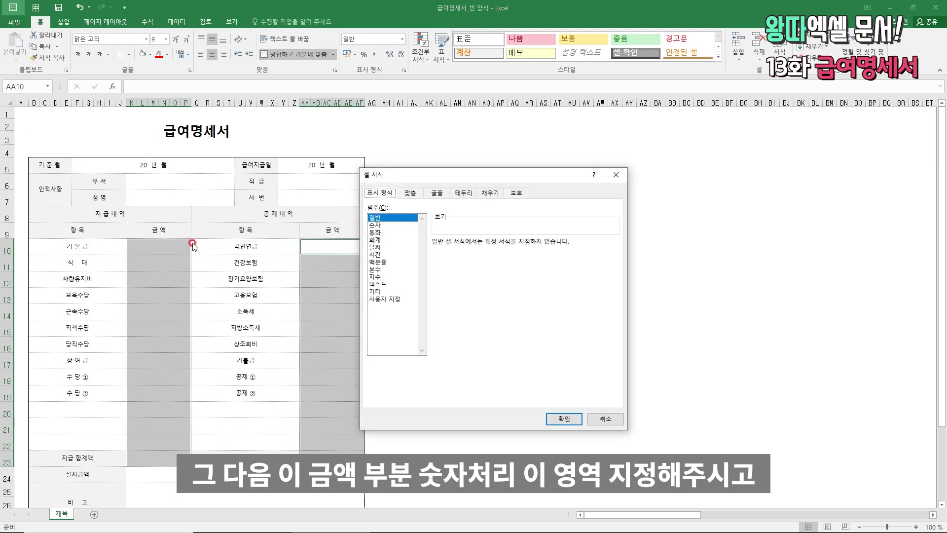
left_click(375, 224)
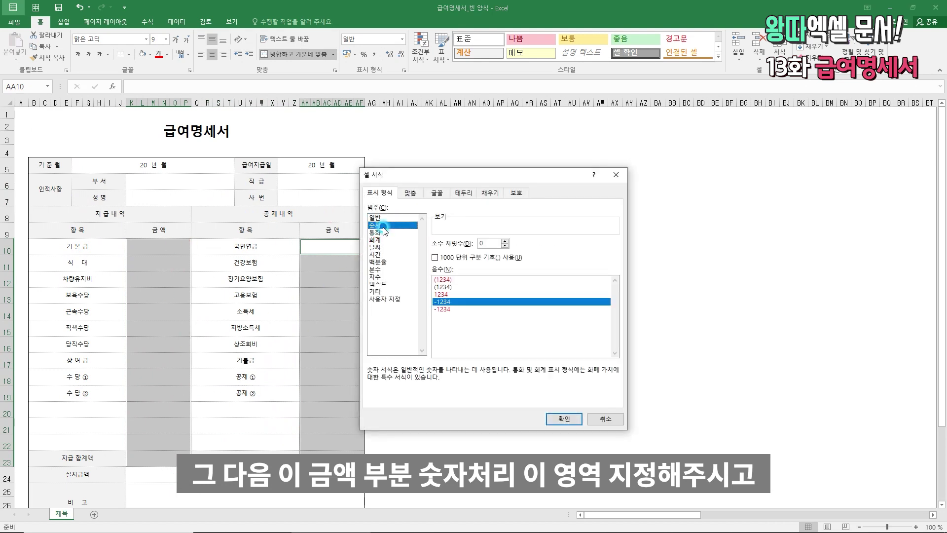
left_click(497, 258)
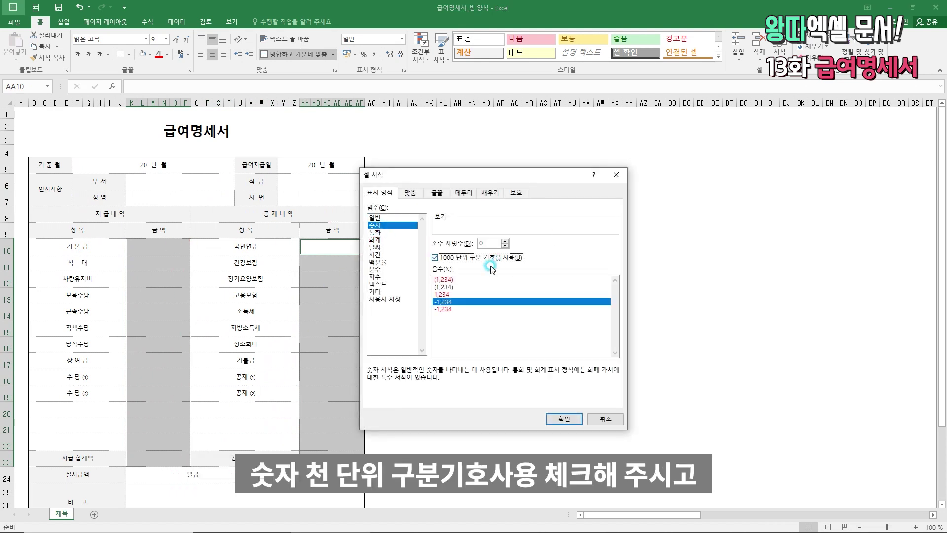
left_click(459, 308)
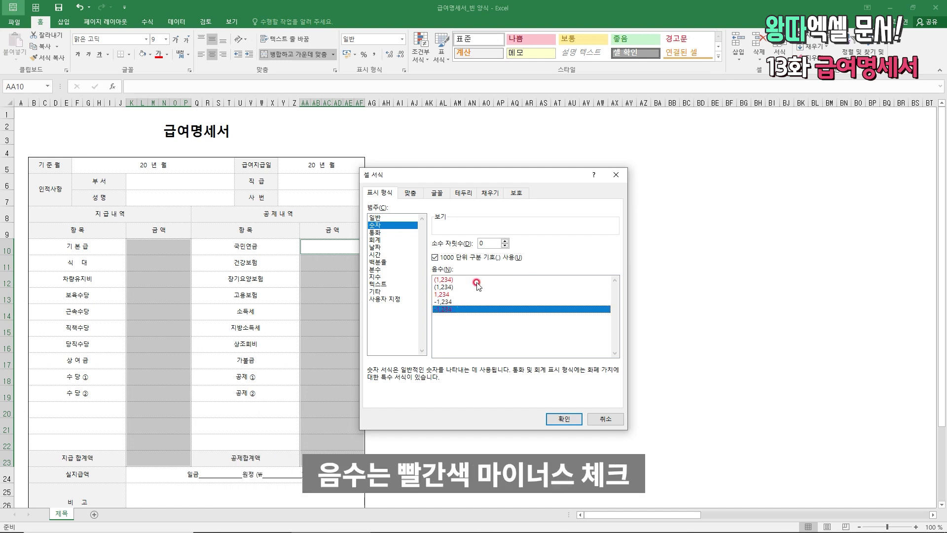
Set the amount cells' horizontal alignment to 일반 (General) and enable 셀에 맞춤 (Shrink to fit)
key("ctrl+Tab")
key("alt+h")
key("Up")
key("Up")
key("Return")
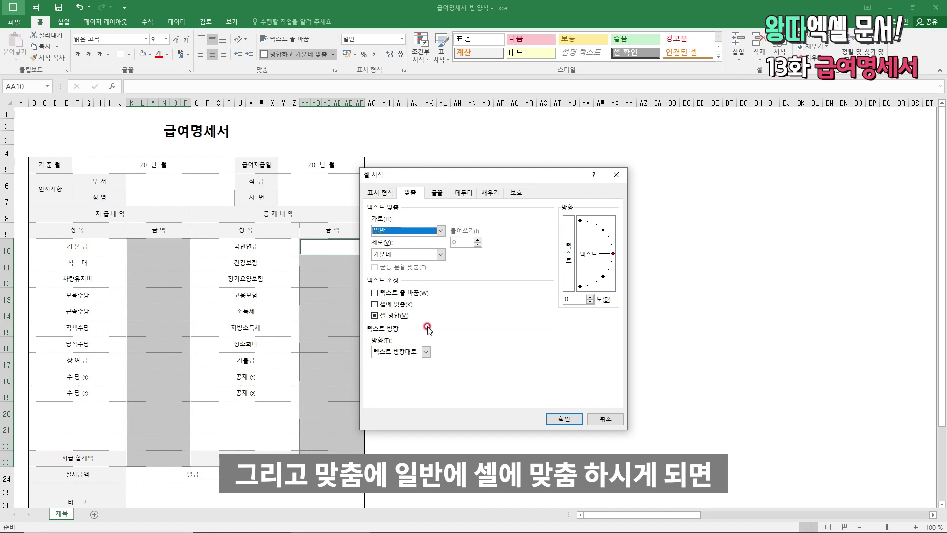
left_click(397, 305)
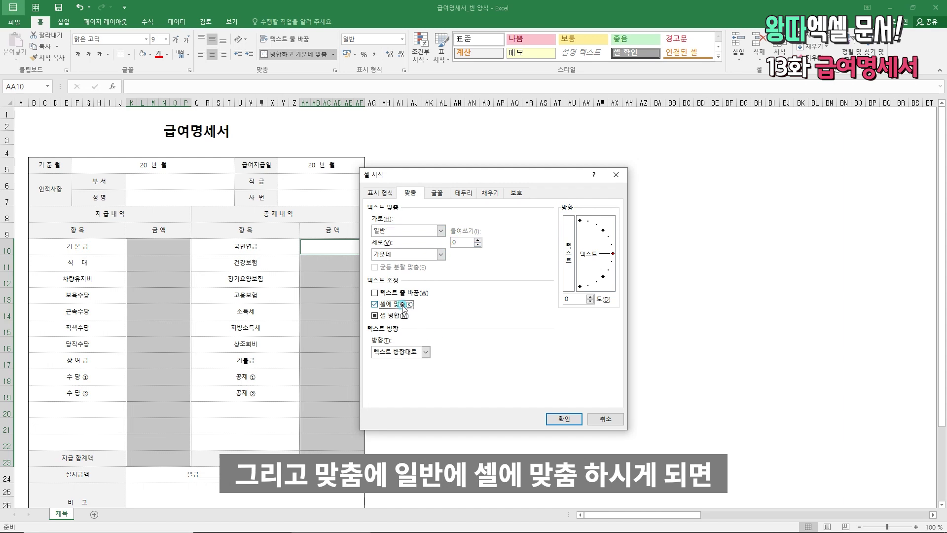
Test the number format by entering 11111 as the 기본급 amount, and clear the entry
left_click(141, 249)
type("11111")
key("Return")
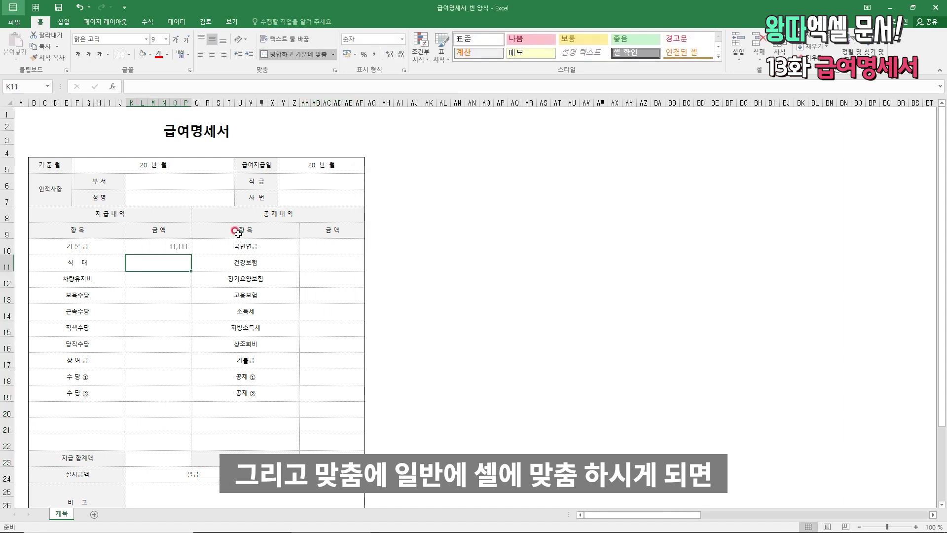
key("Up")
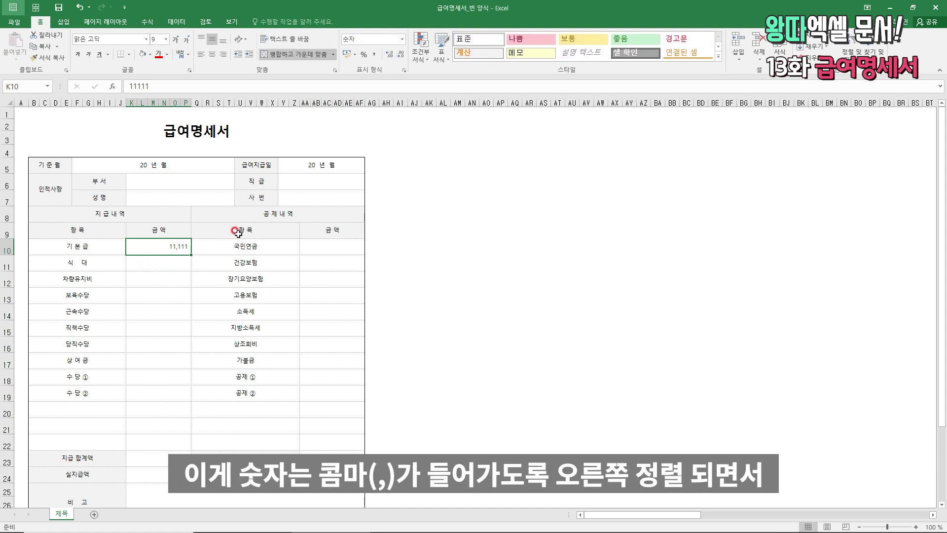
key("Delete")
left_click(179, 260)
Enter 2000000 as the sample 기본급 amount in the payments section
scroll(180, 262, "down", 2)
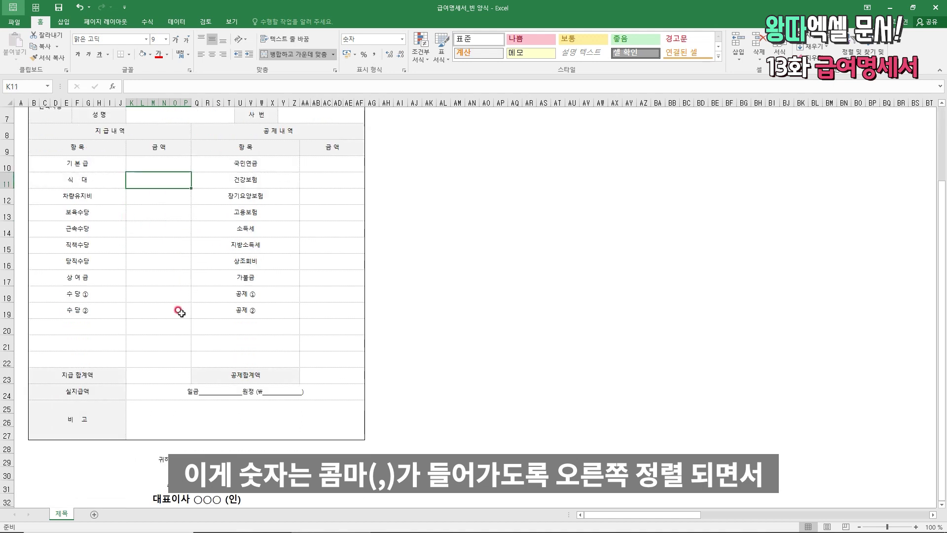
left_click(172, 373)
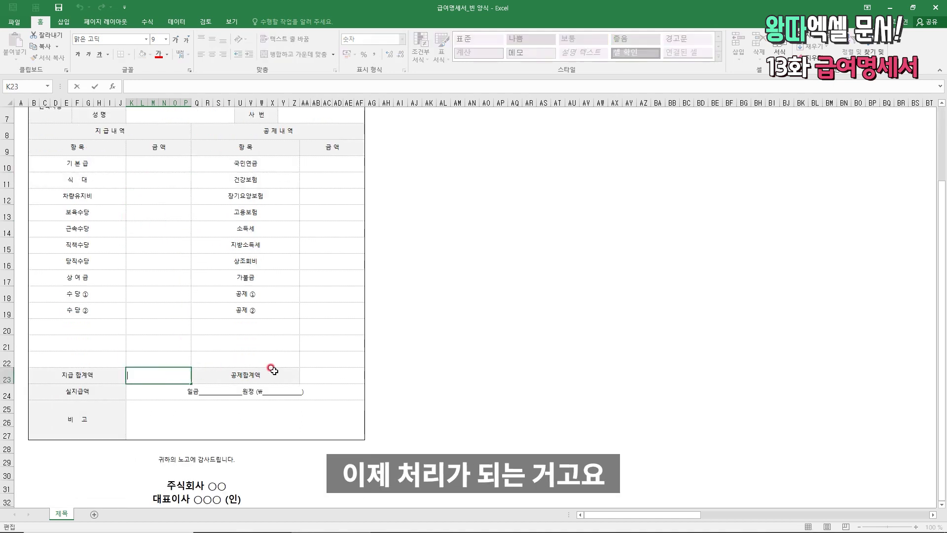
key("Up")
key("Up")
key("Up")
key("Up")
key("Up")
key("Up")
key("Up")
key("Up")
key("Up")
key("Up")
key("Up")
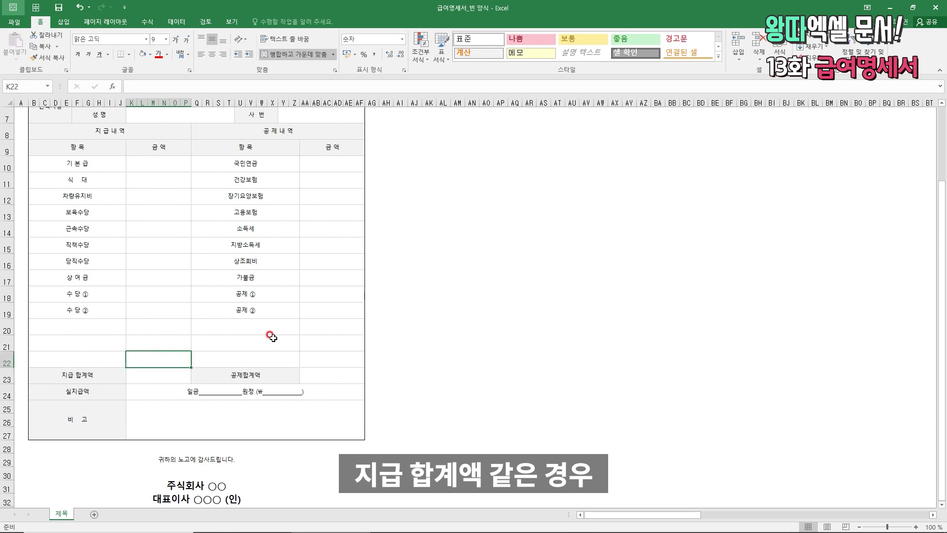
key("Up")
key("Up")
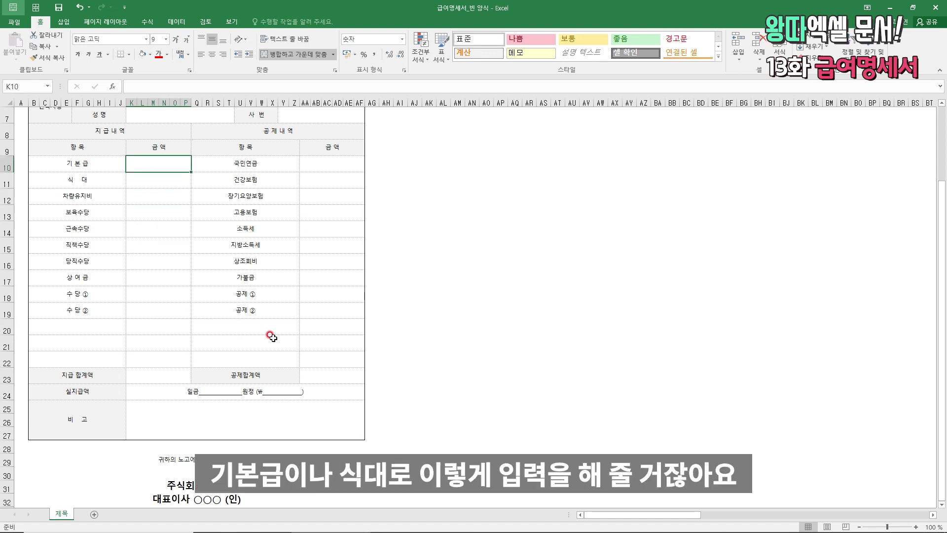
type("200000")
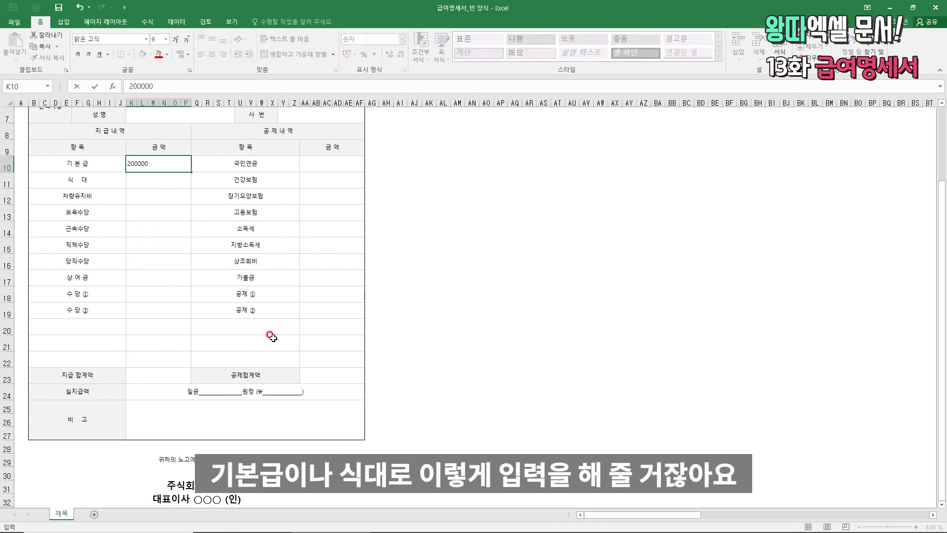
type("00-")
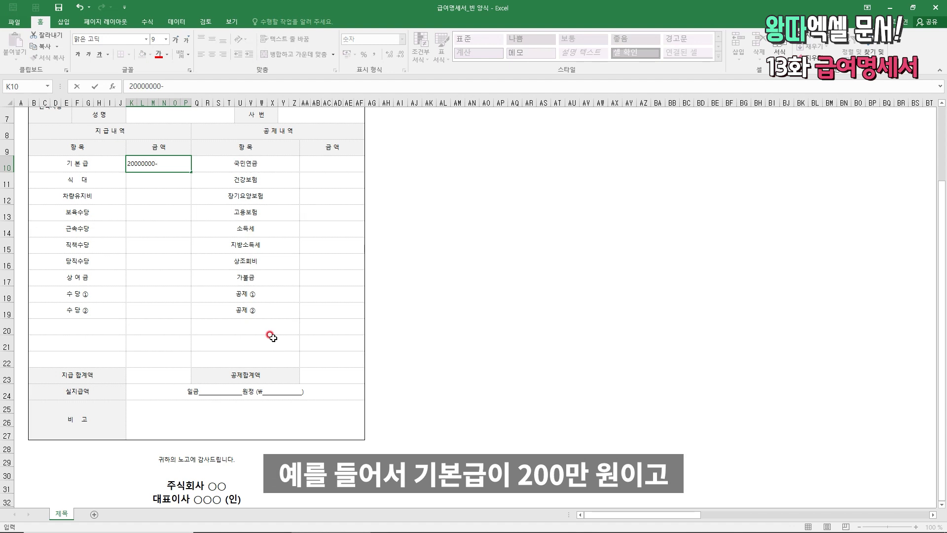
key("Left")
key("Left")
key("Right")
key("Right")
key("F2")
key("Left")
key("Left")
key("Delete")
key("Return")
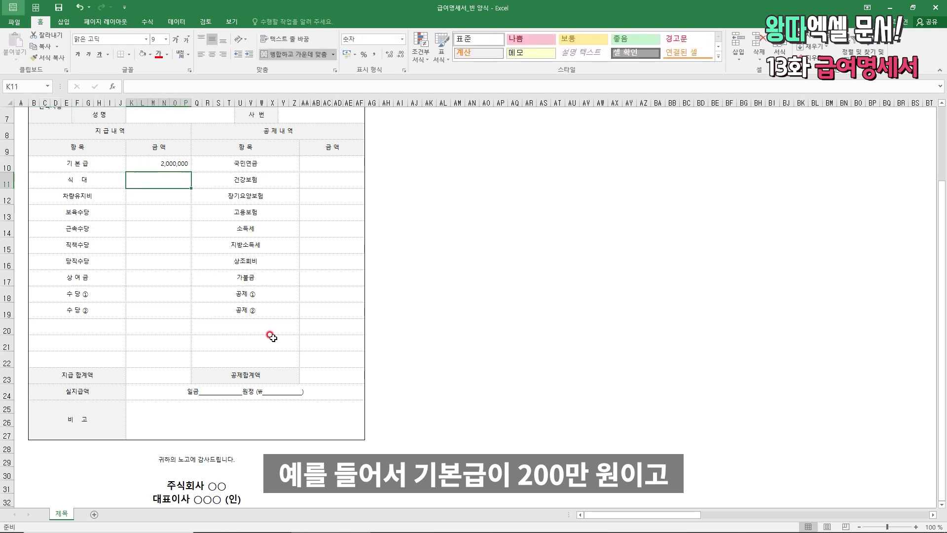
Enter sample payments of 100000 for 식대 and 200000 for 차량유지비
type("100000")
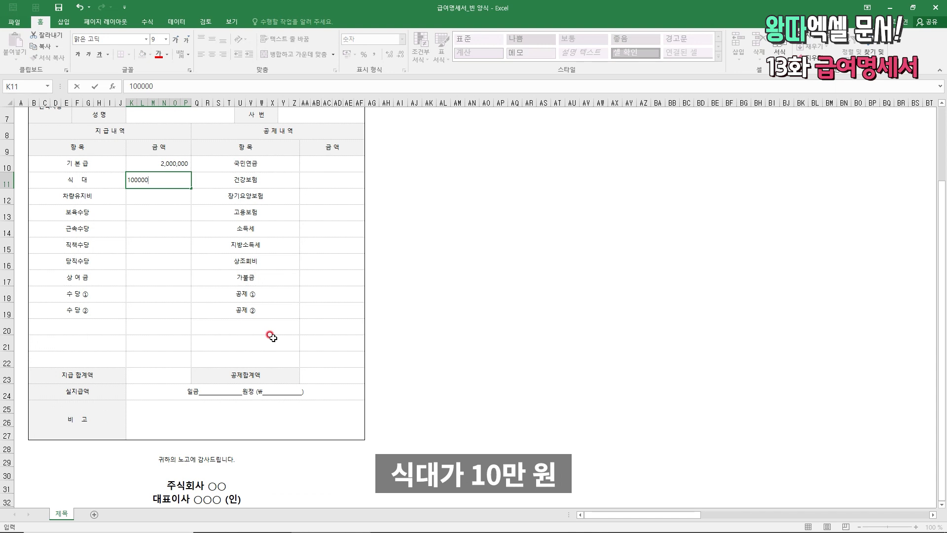
key("Return")
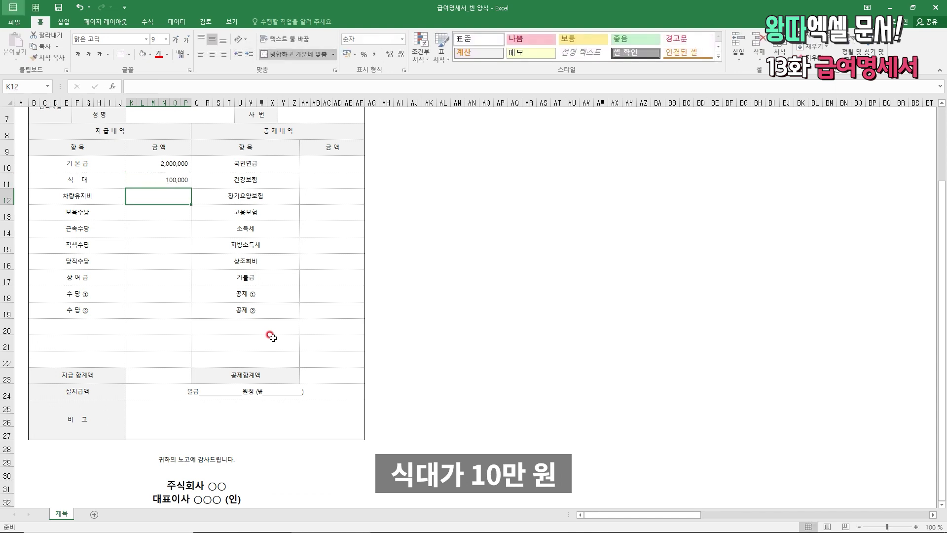
type("200000")
key("Return")
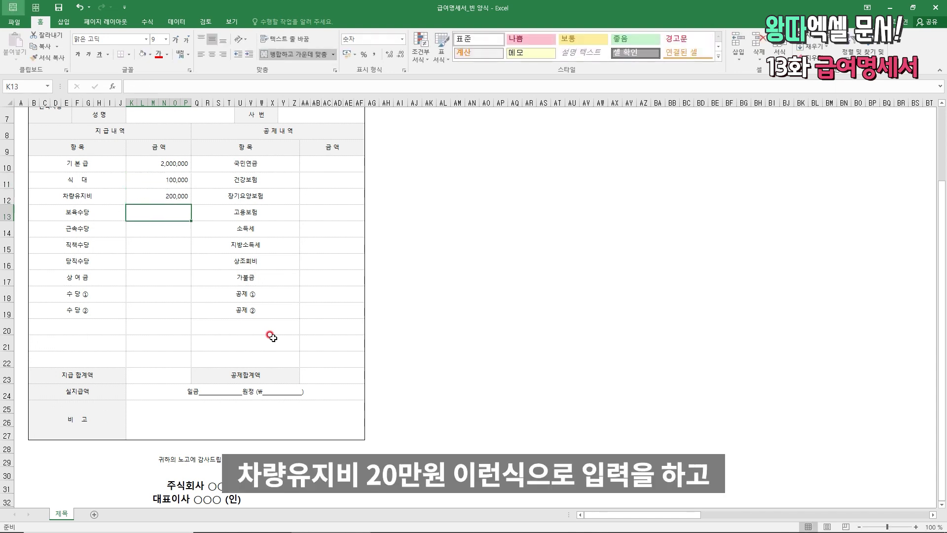
Enter sample deductions of 98500 for 국민연금 and 52000 for 건강보험
scroll(194, 284, "up", 2)
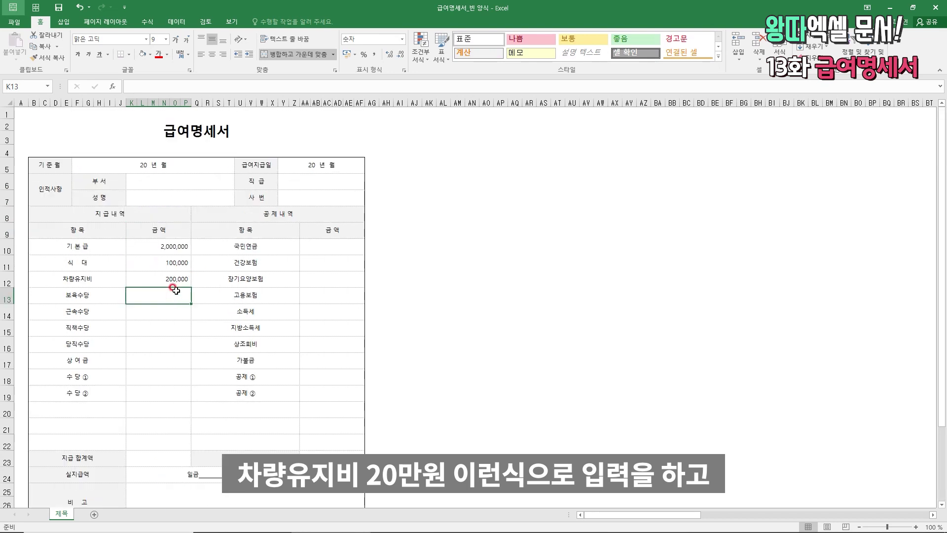
scroll(176, 291, "down", 1)
left_click(316, 208)
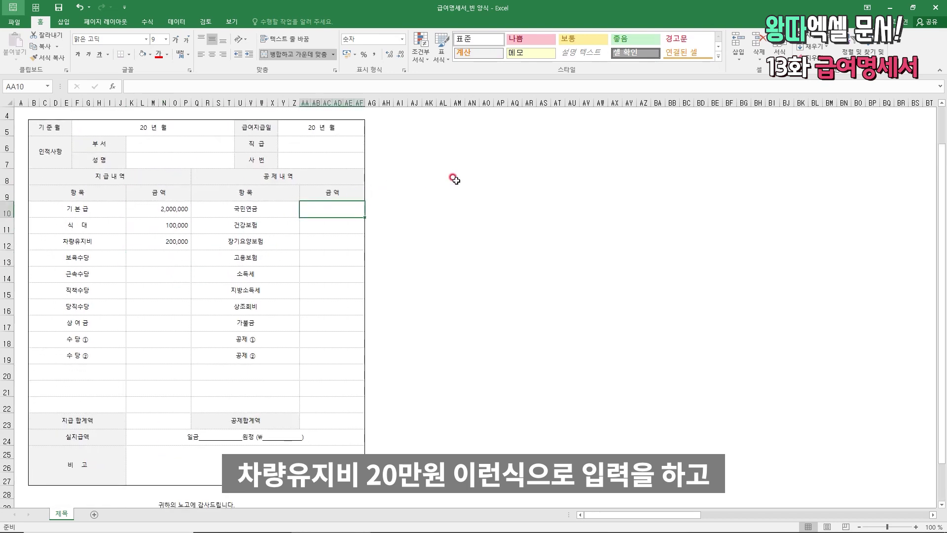
type("98500")
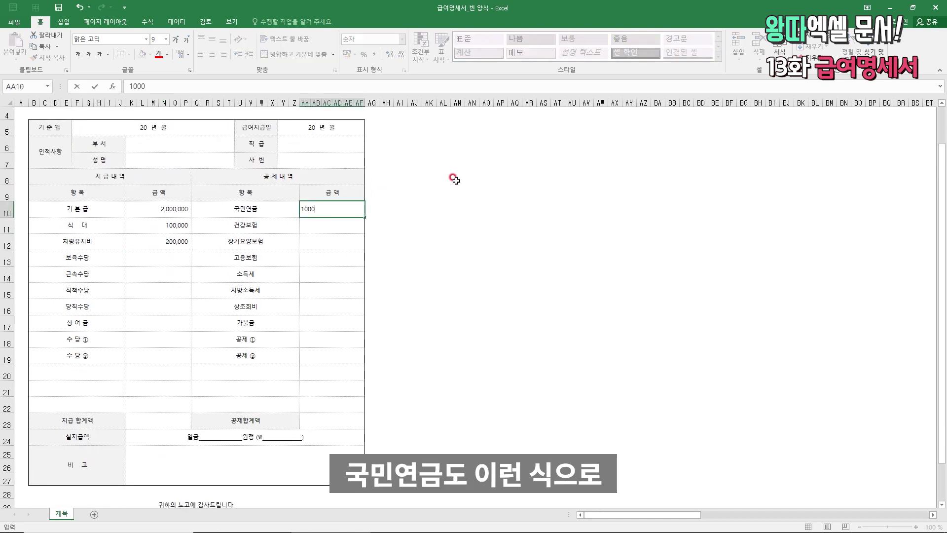
key("Return")
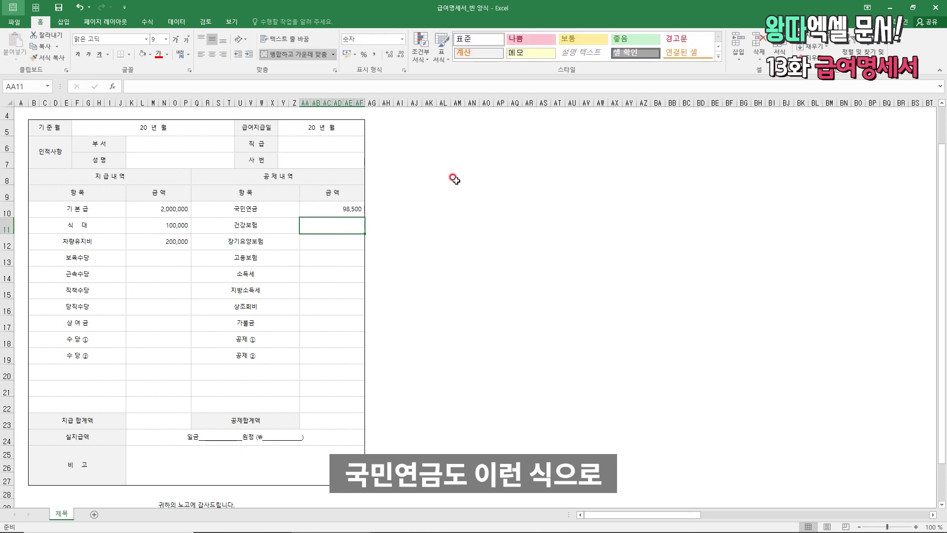
type("520000")
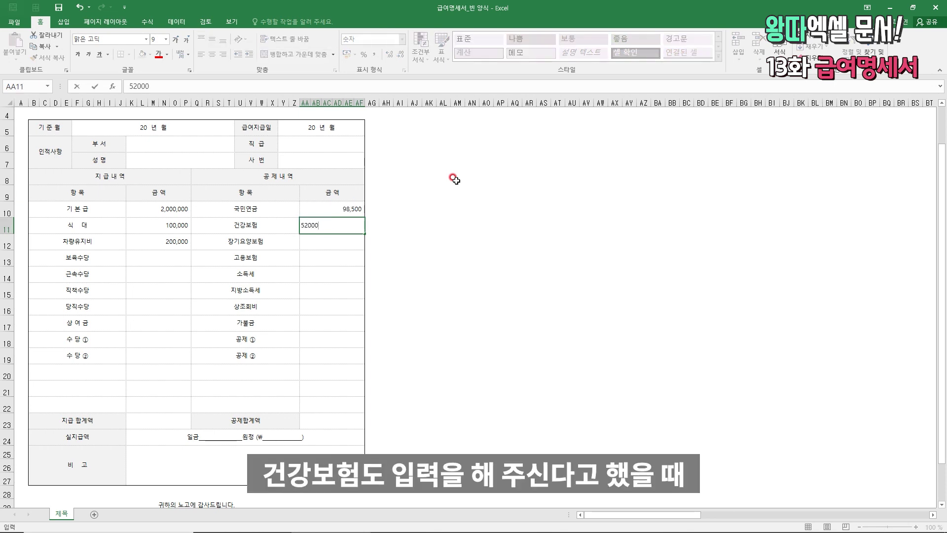
key("BackSpace")
key("Return")
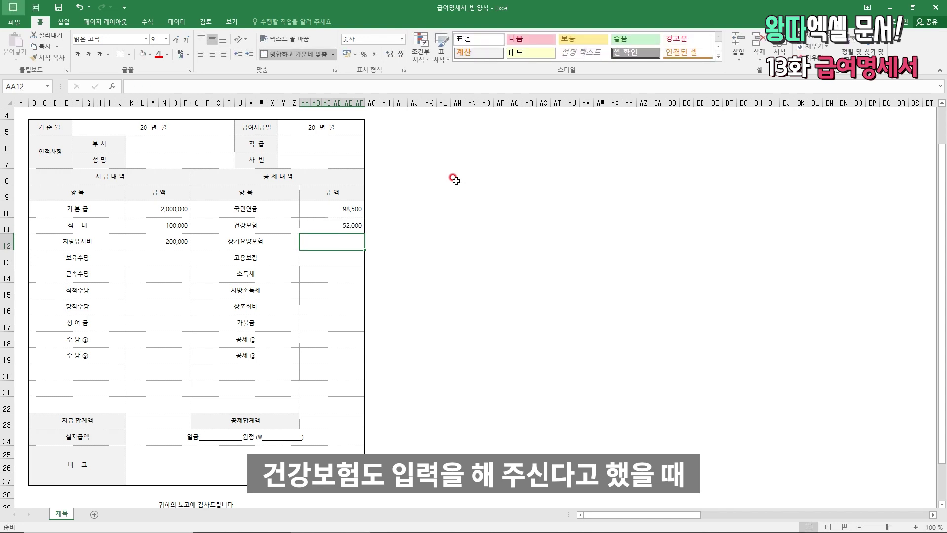
Total the payment amounts in the 지급 합계액 cell with =SUM(K10:P22)
left_click(156, 419)
scroll(153, 457, "up", 1)
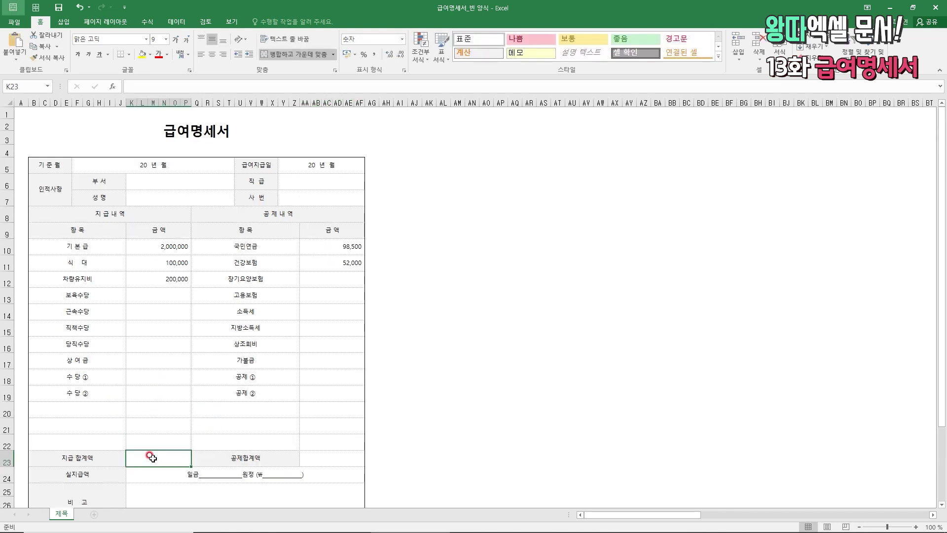
type("=sum")
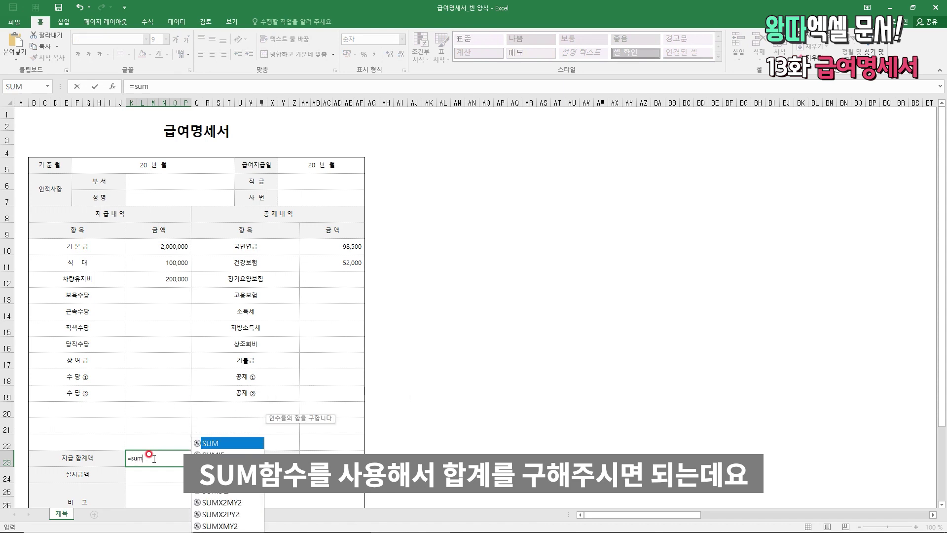
type("(")
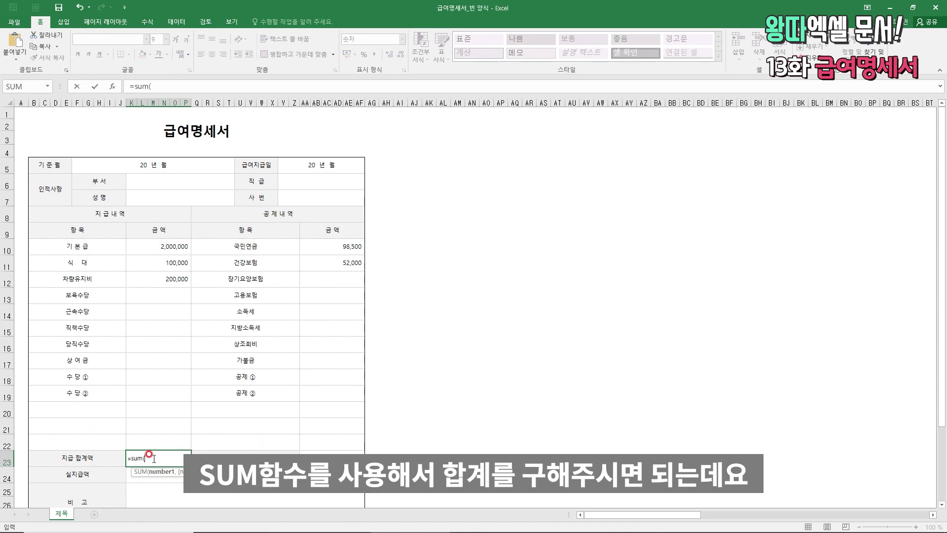
key("Up")
key("shift+Up")
key("shift+Up")
key("shift+Up")
key("shift+Up")
key("shift+Up")
key("shift+Up")
key("shift+Up")
key("shift+Up")
key("shift+Up")
key("shift+Up")
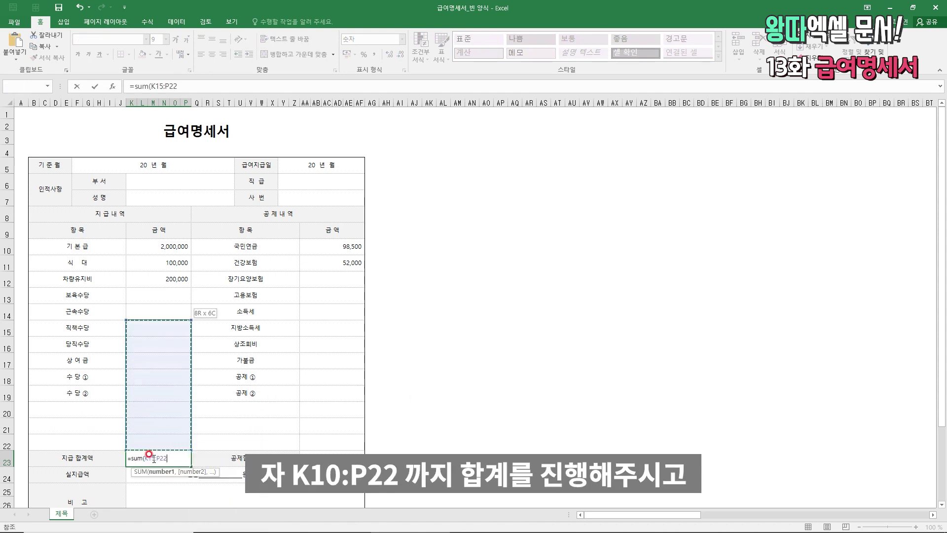
key("shift+Up")
key("shift+Up")
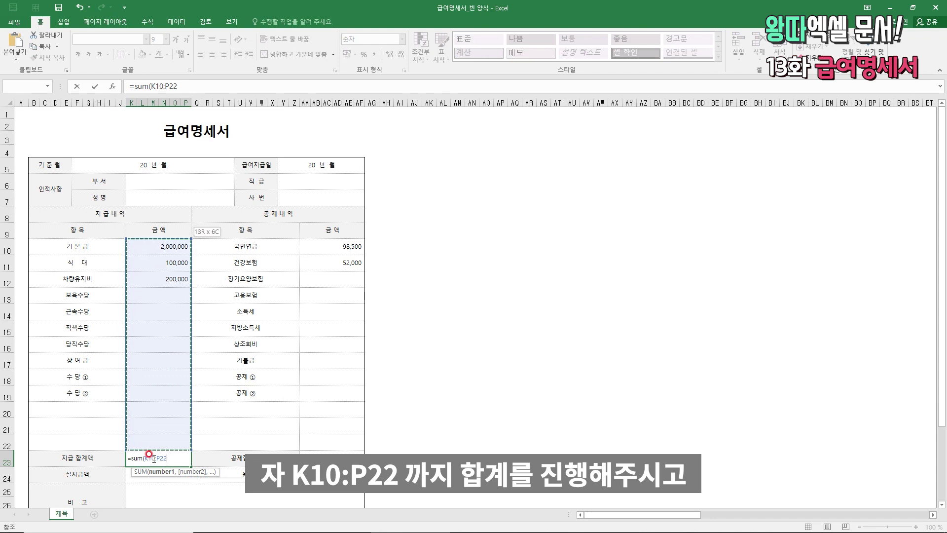
type(")")
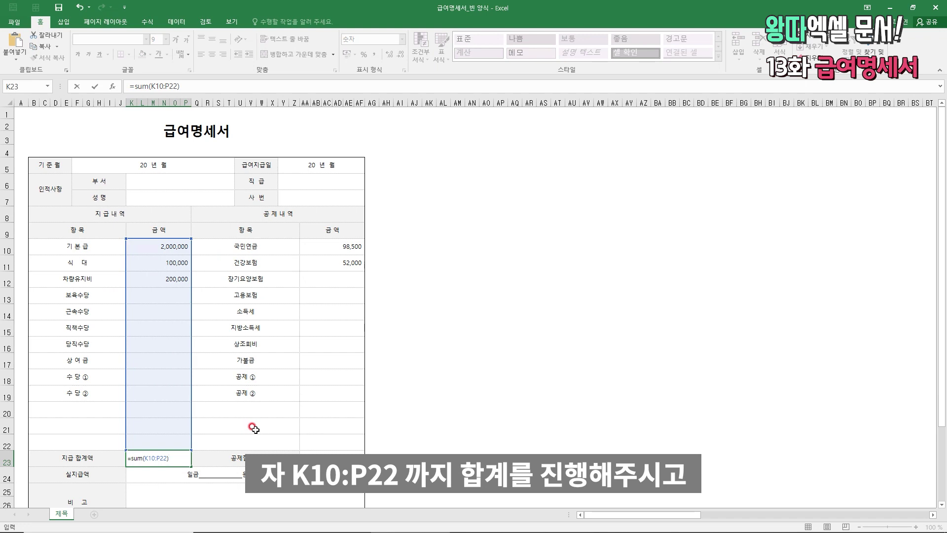
key("ctrl+Return")
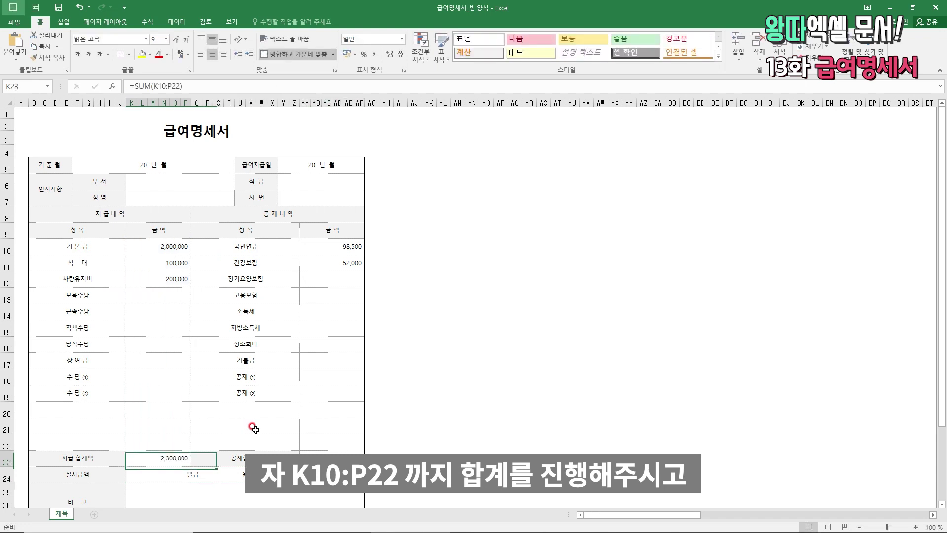
Change the 지급 합계액 formula to =IF(SUM(K10:P22)=0,"", SUM(K10:P22)) so that a zero total stays blank
key("F2")
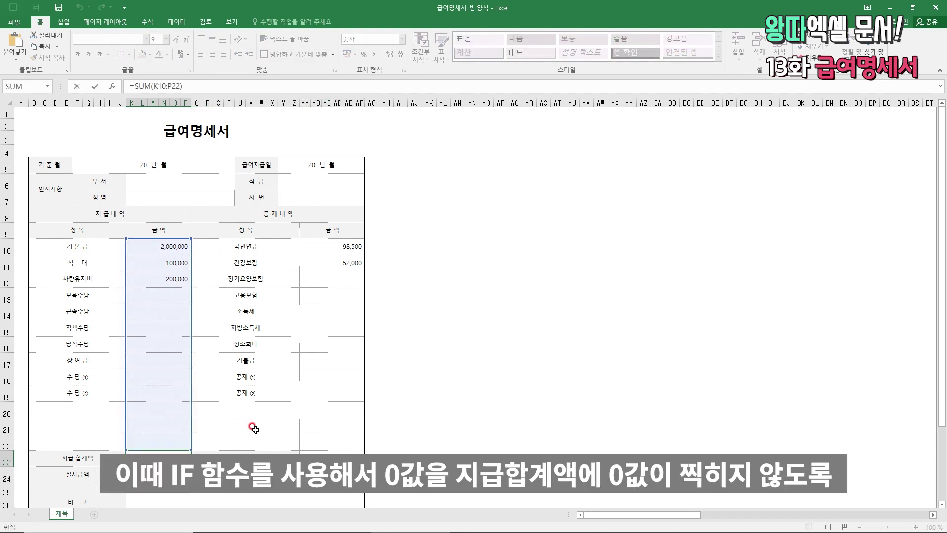
type("if(")
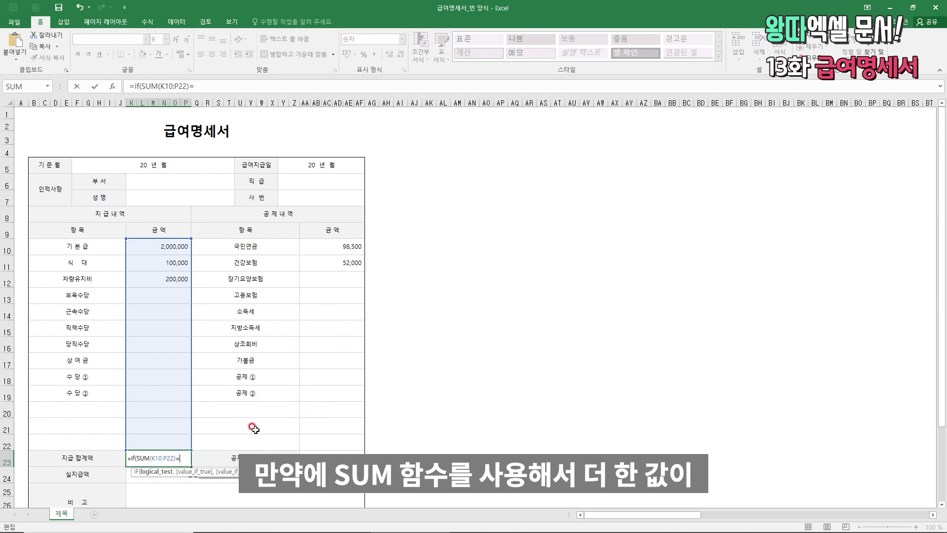
type("0,\"\",")
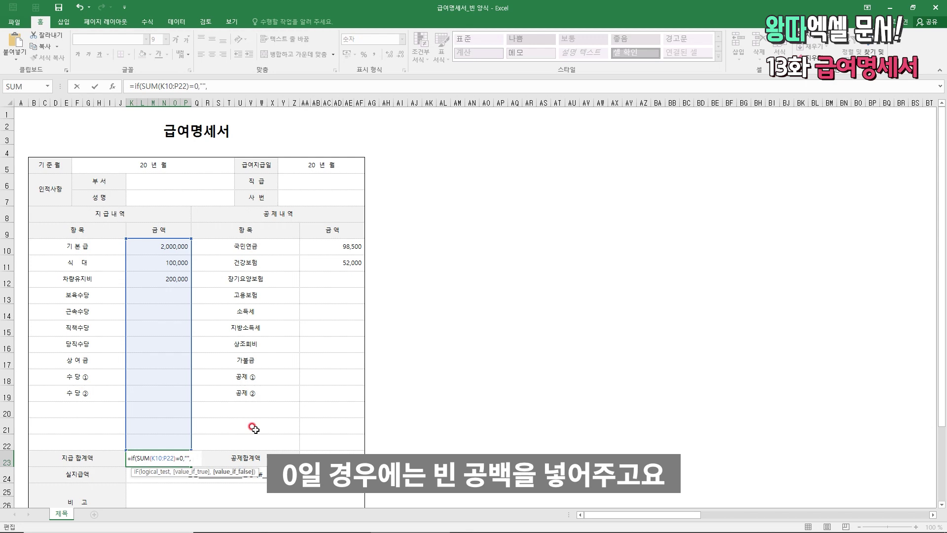
type(" SUM(K10:P22)")
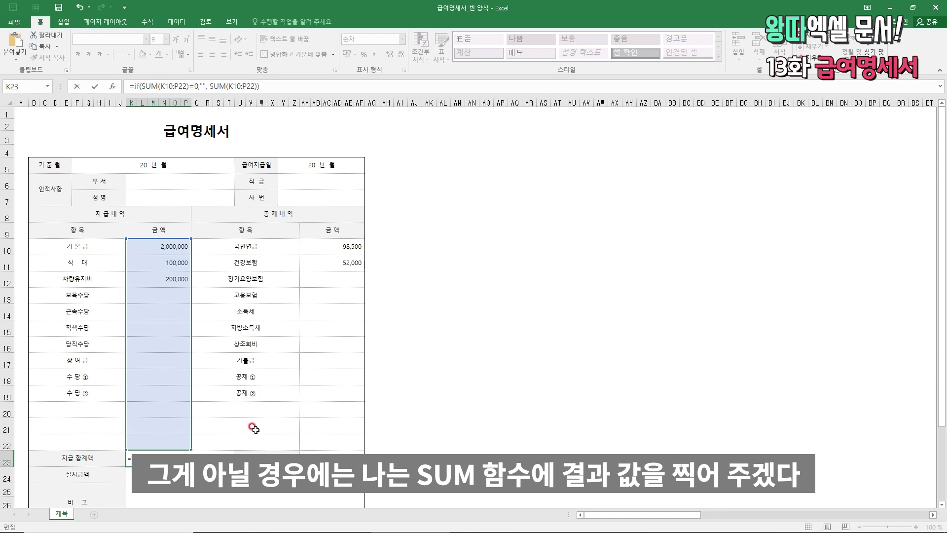
key("ctrl+Return")
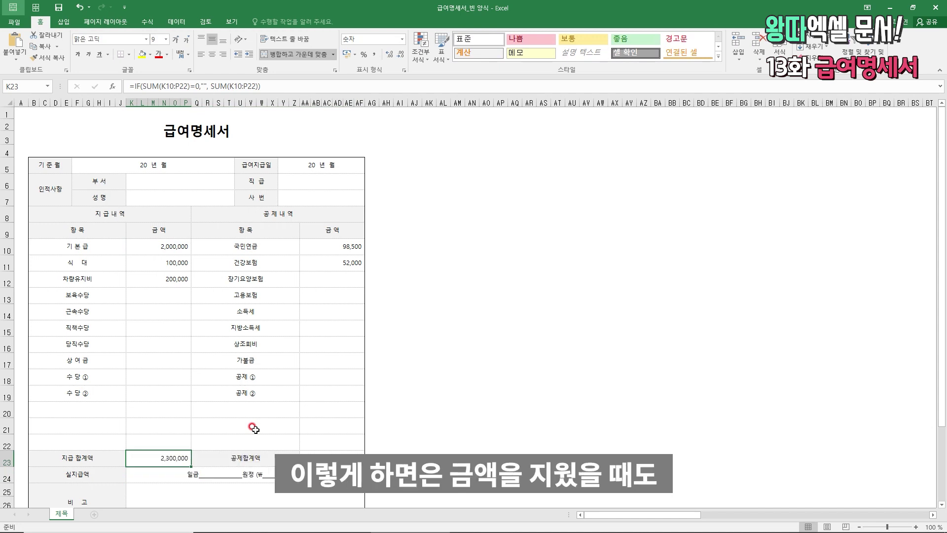
Test the 지급 합계액 formula by clearing the 기본급, 식대 and 차량유지비 amounts, and undo the deletion
key("Up")
key("Up")
key("Up")
key("Up")
key("Up")
key("Up")
key("Up")
key("Up")
key("Up")
key("Up")
key("Up")
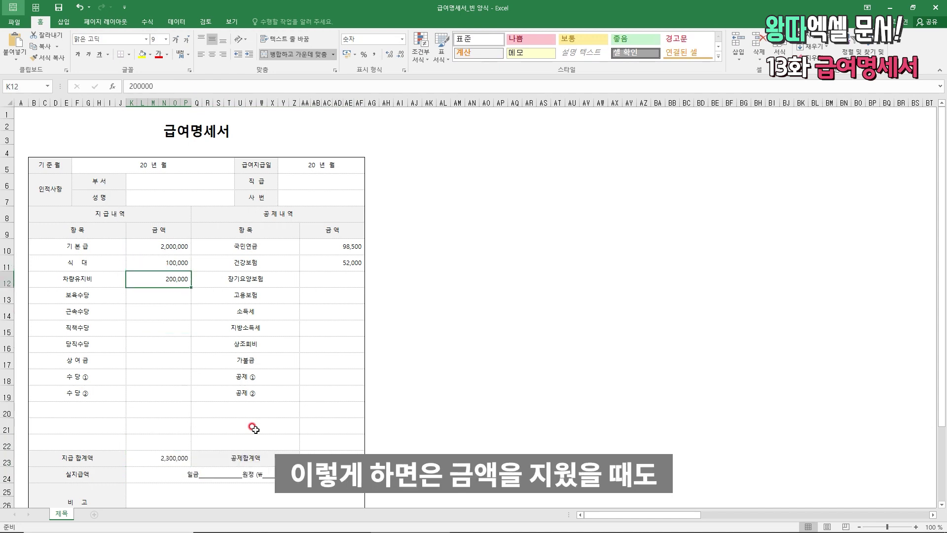
key("shift+Up")
key("shift+Up")
key("Delete")
key("ctrl+z")
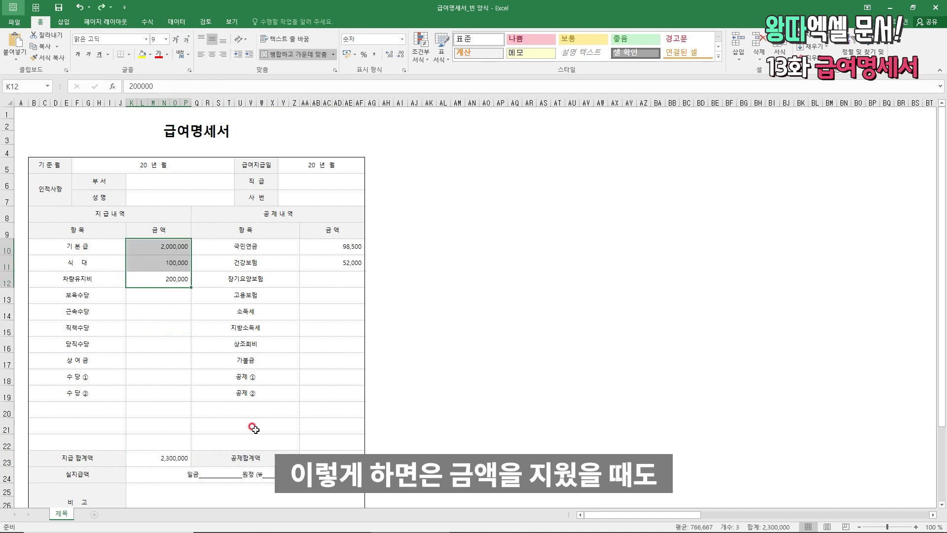
key("Down")
key("Up")
key("shift+Up")
key("shift+Up")
key("Delete")
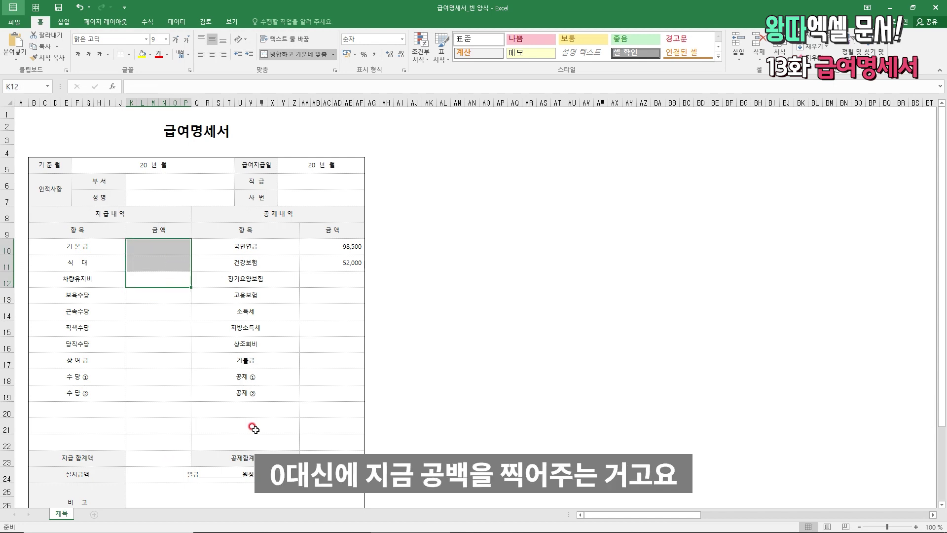
key("ctrl+z")
Total the deduction amounts in the 공제합계액 cell with =SUM(AA10:AF22)
key("Right")
key("Right")
key("Right")
key("Down")
key("Down")
key("Down")
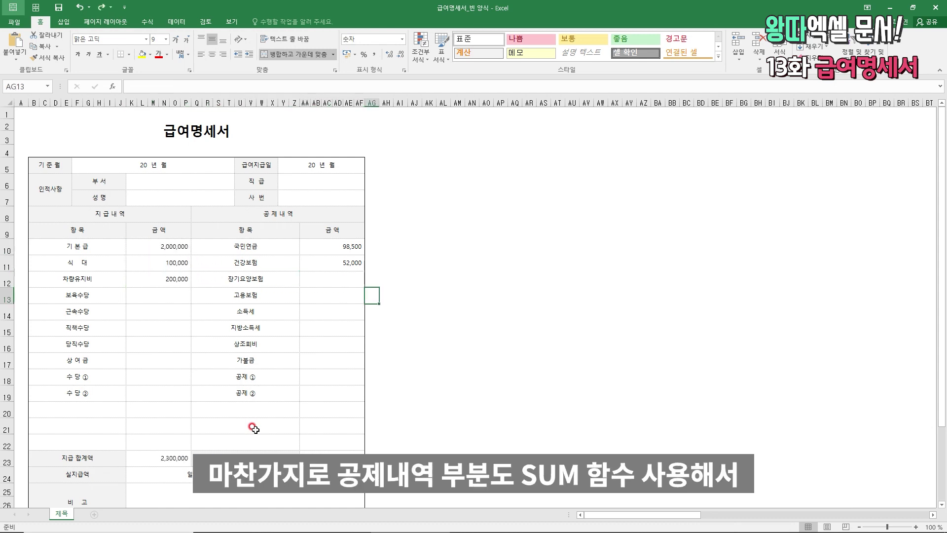
key("Left")
key("Down")
key("Down")
key("Down")
key("Down")
key("Down")
key("Down")
key("Down")
key("Down")
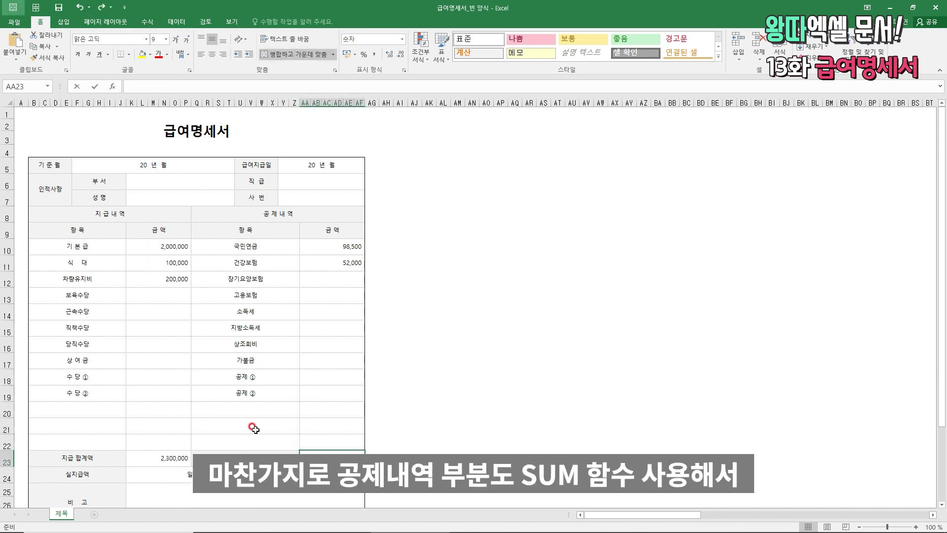
type("=sum(")
key("Up")
key("shift+Up")
key("shift+Up")
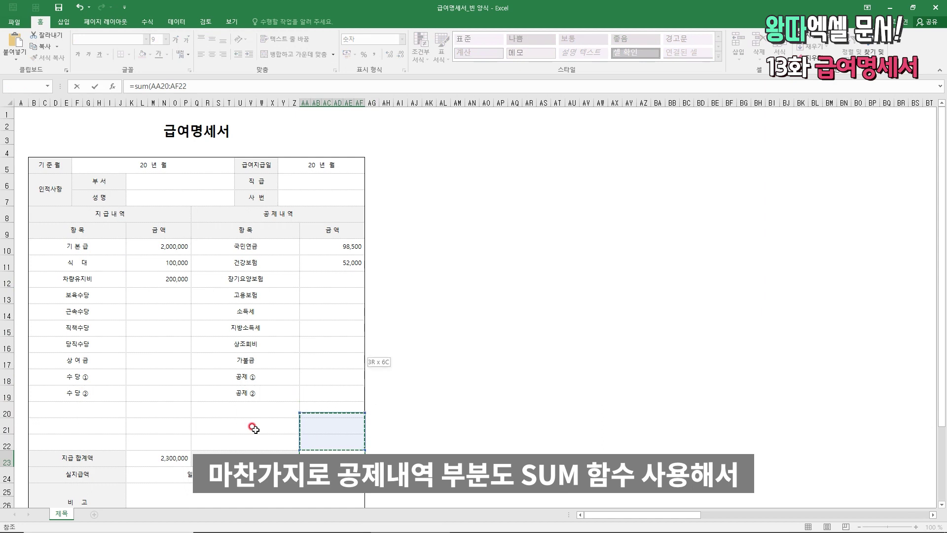
key("shift+Up")
key("shift+Up")
key("shift+Up")
key("shift+Up")
key("shift+Up")
key("shift+Up")
key("shift+Up")
key("shift+Up")
key("shift+Up")
key("shift+Up")
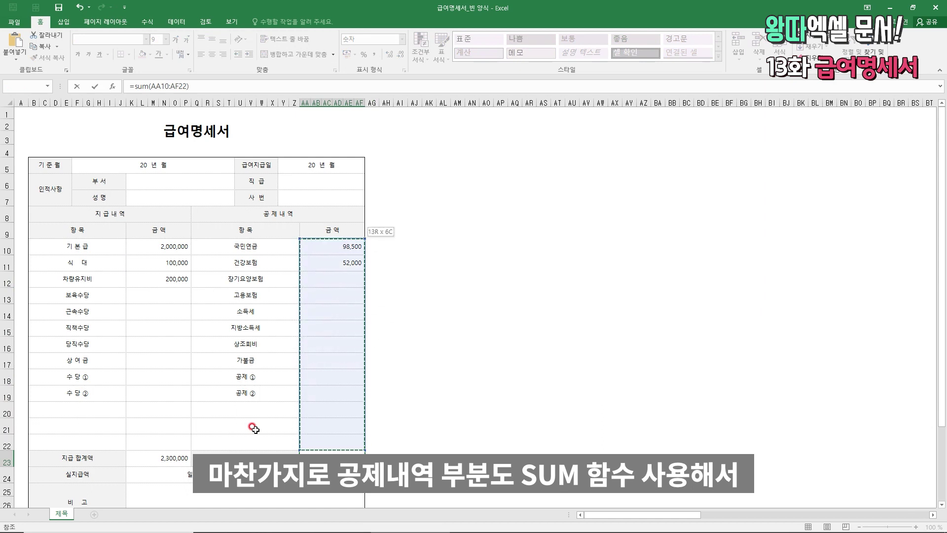
type(")")
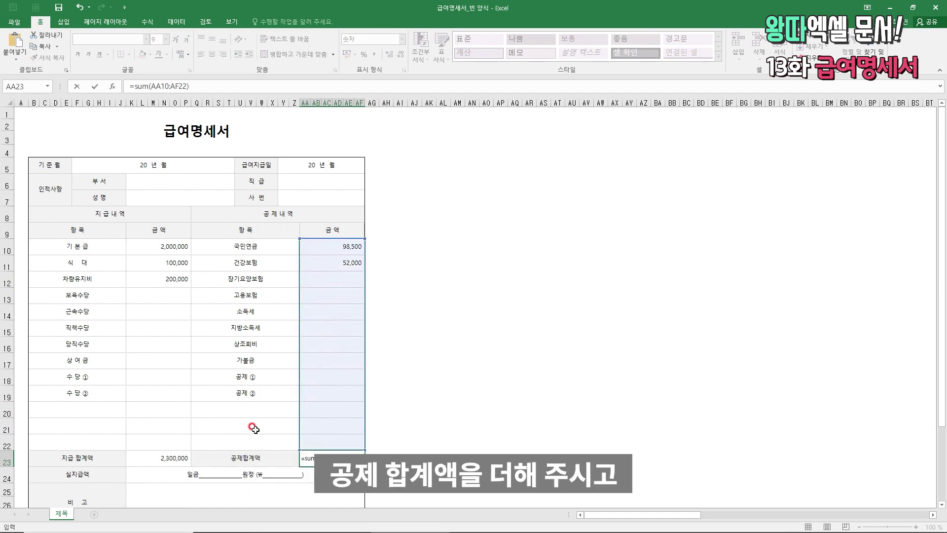
key("ctrl+Return")
Change the 공제합계액 formula to =IF(SUM(AA10:AF22)=0,"", SUM(AA10:AF22)) so that a zero total stays blank
key("F2")
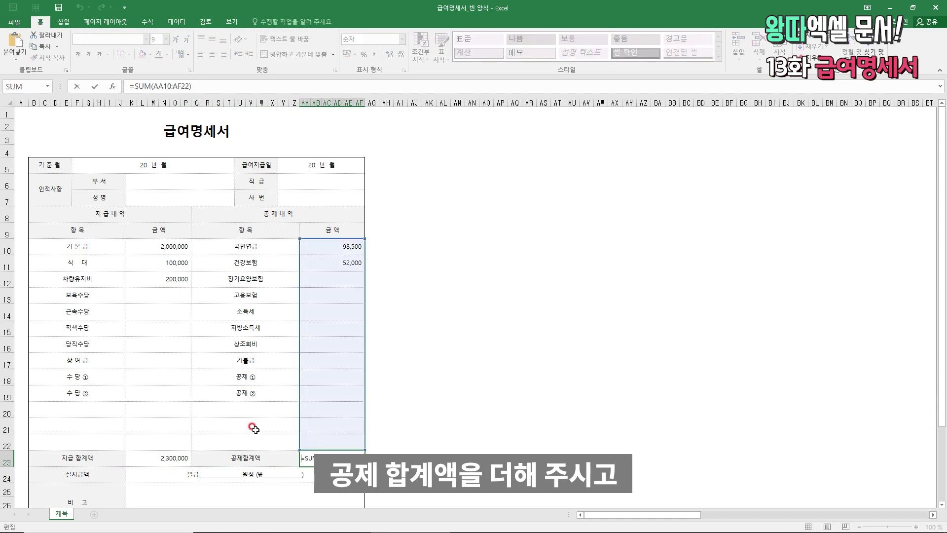
key("Home")
key("Right")
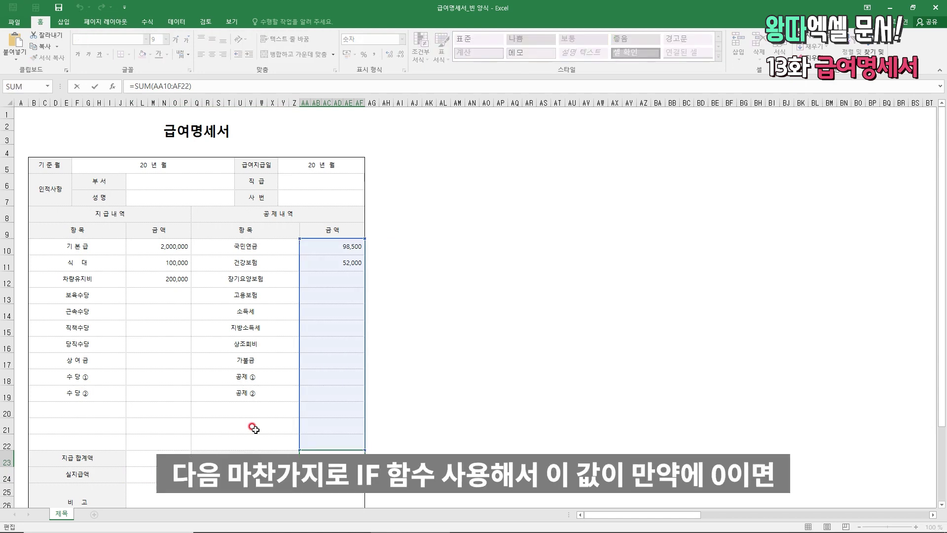
type("if(SUM(AA10:AF22)=0,\"\",")
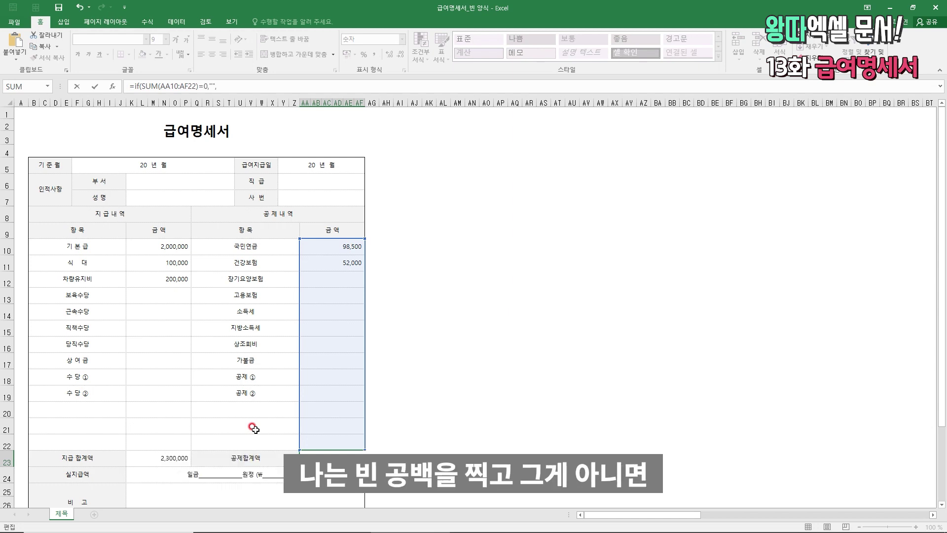
type(" SUM(AA10:AF22)")
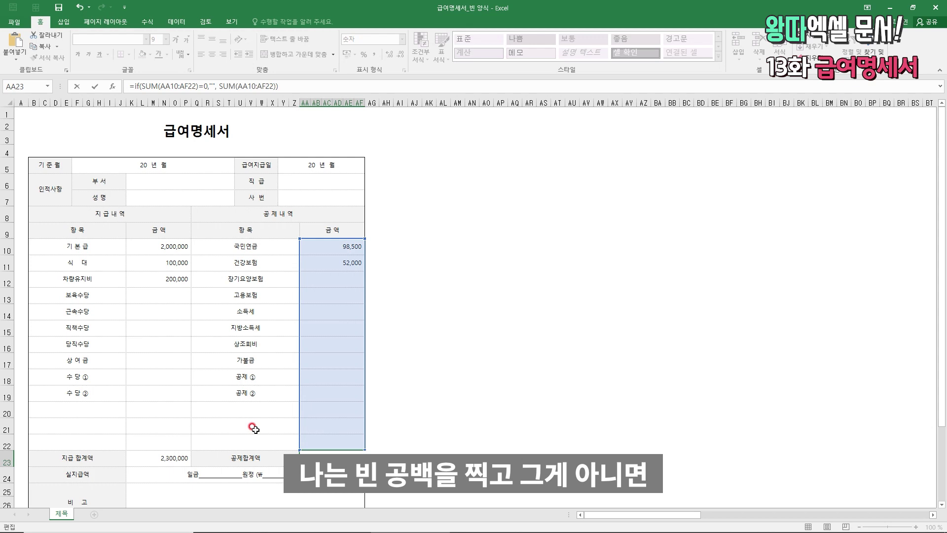
key("Return")
key("Up")
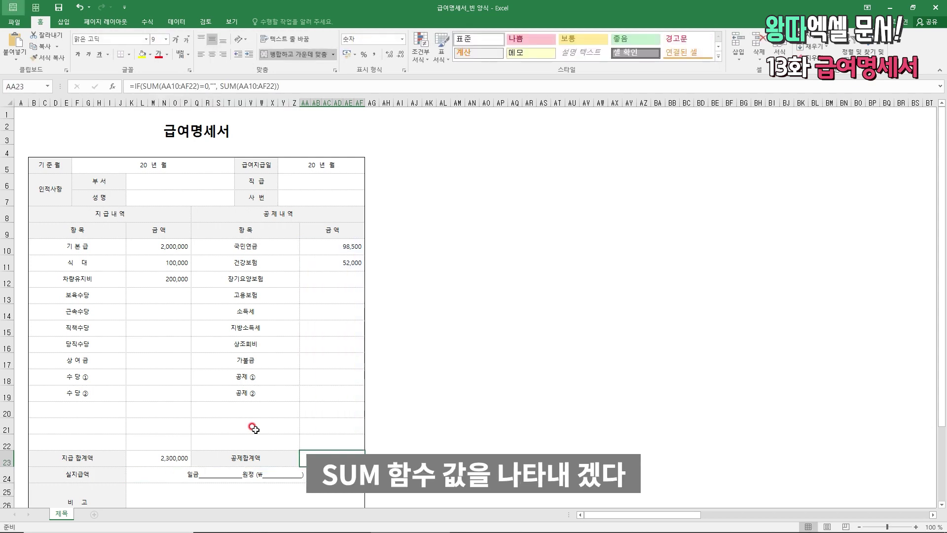
key("Left")
key("Left")
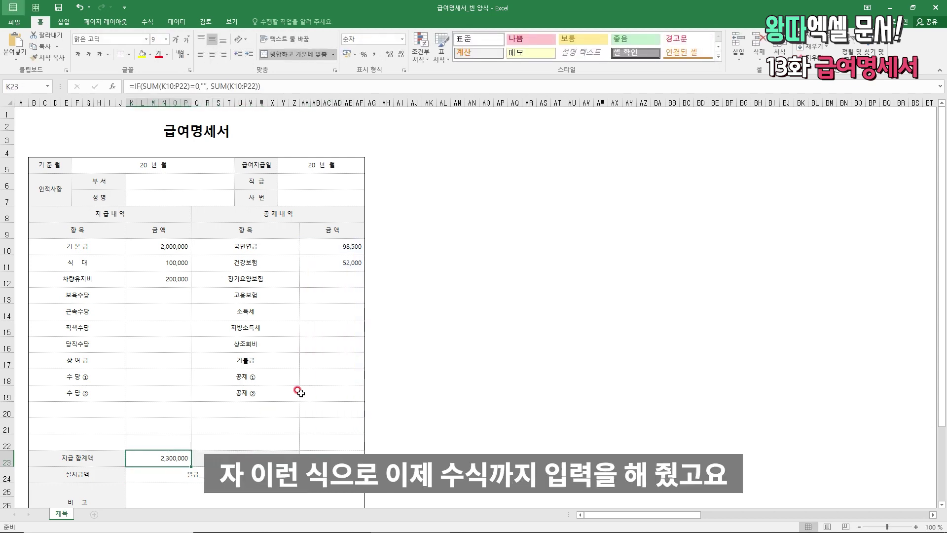
Rename the worksheet from its placeholder name to 급여명세서
scroll(276, 380, "down", 2)
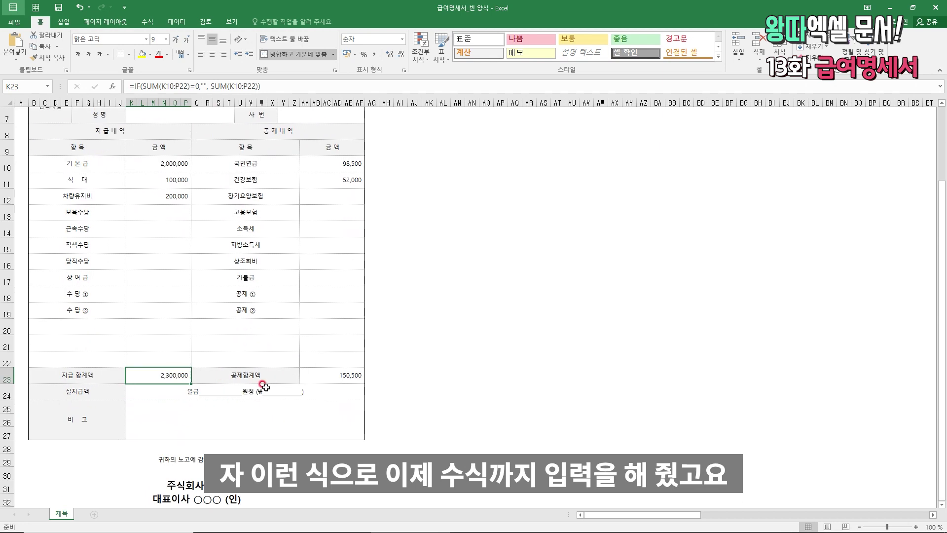
scroll(251, 374, "up", 2)
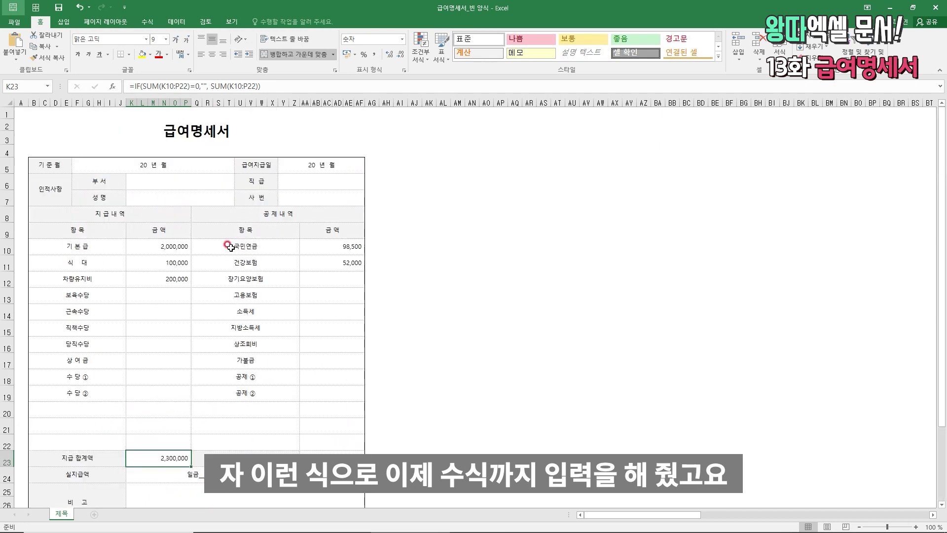
double_click(61, 513)
type("급여")
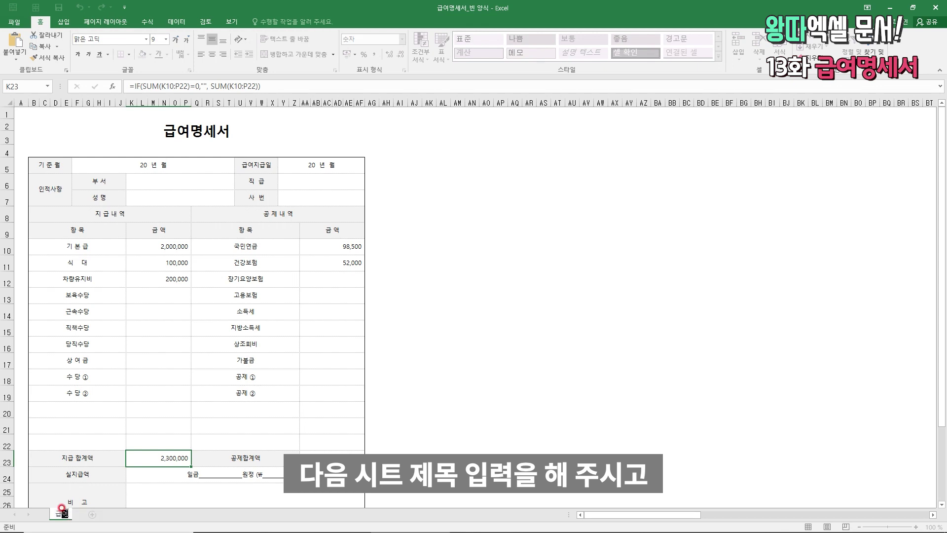
type("명세서")
key("Return")
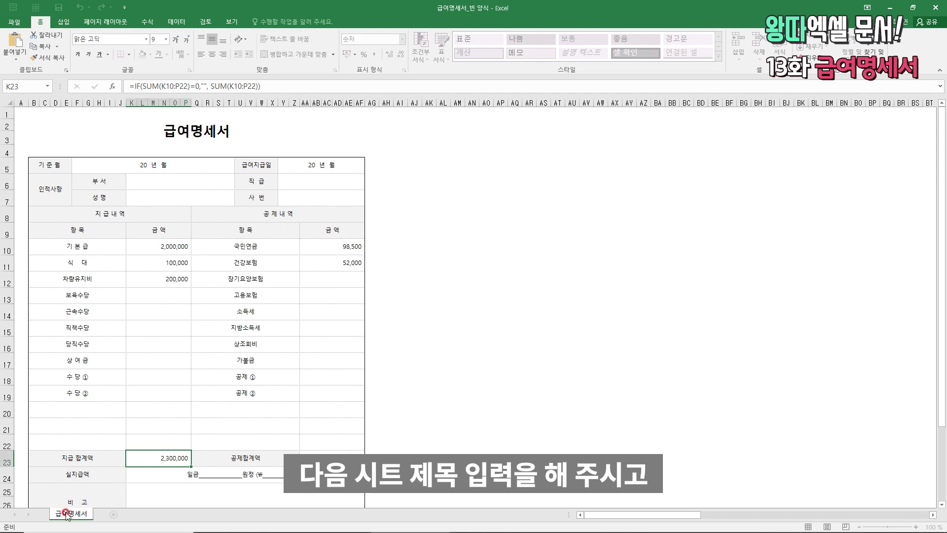
Review the pay slip form from the title through the totals and 실지급액 row to the company signature lines
scroll(86, 369, "down", 1)
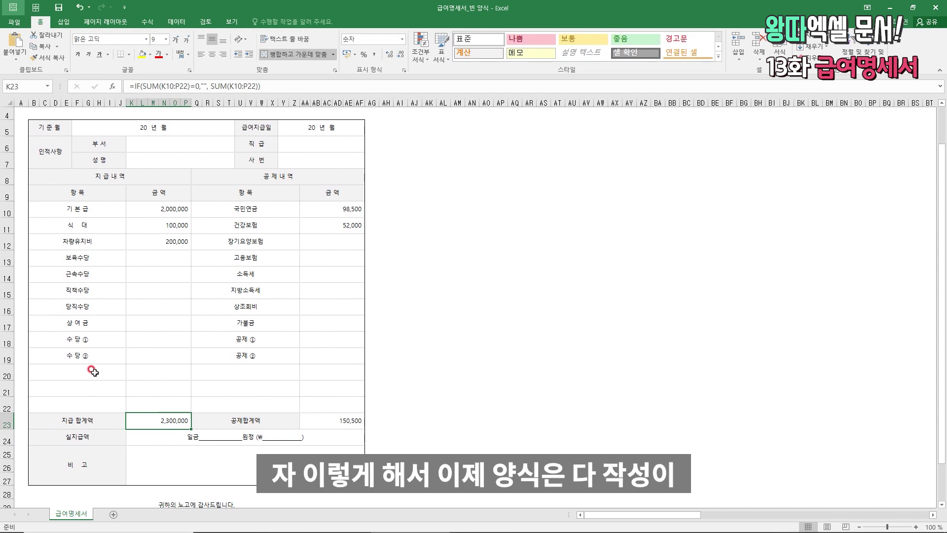
key("ctrl+Home")
key("Right")
key("Down")
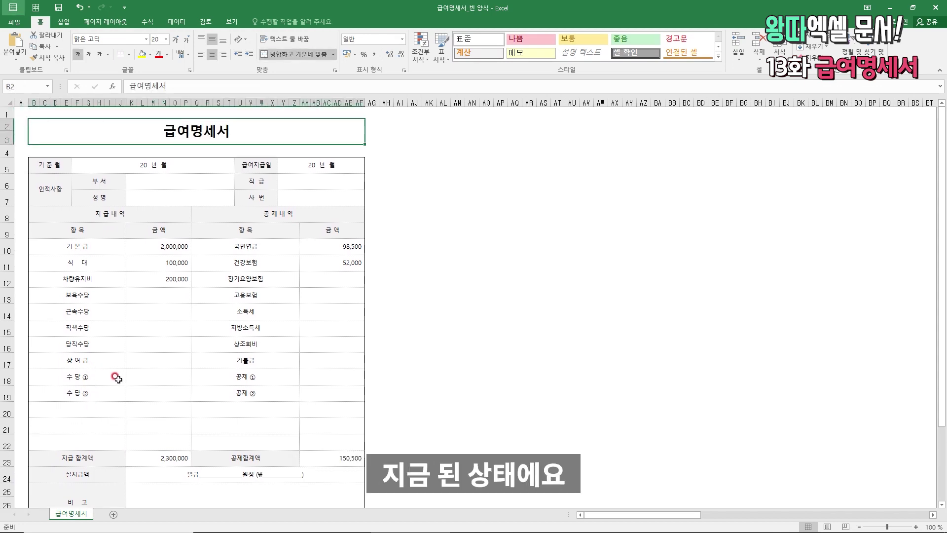
scroll(119, 377, "down", 2)
left_click(143, 391)
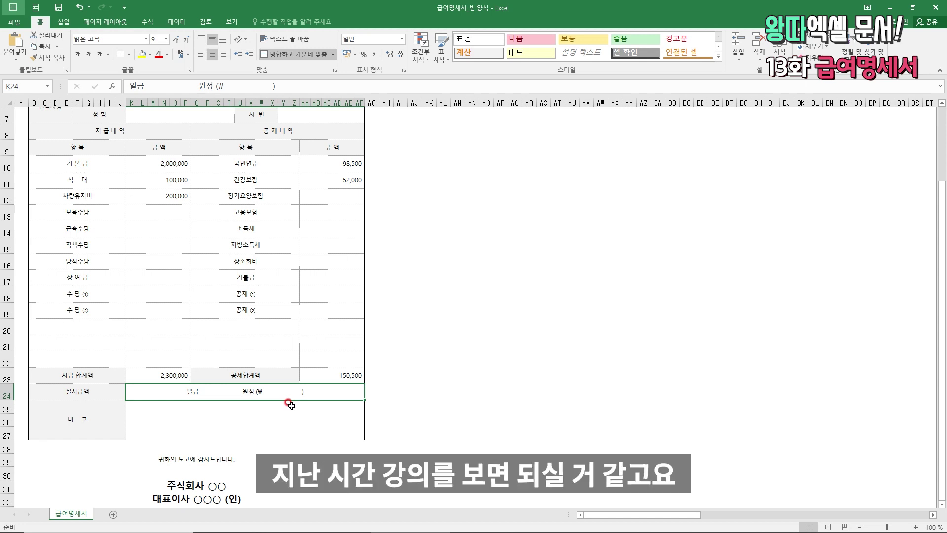
scroll(290, 405, "up", 2)
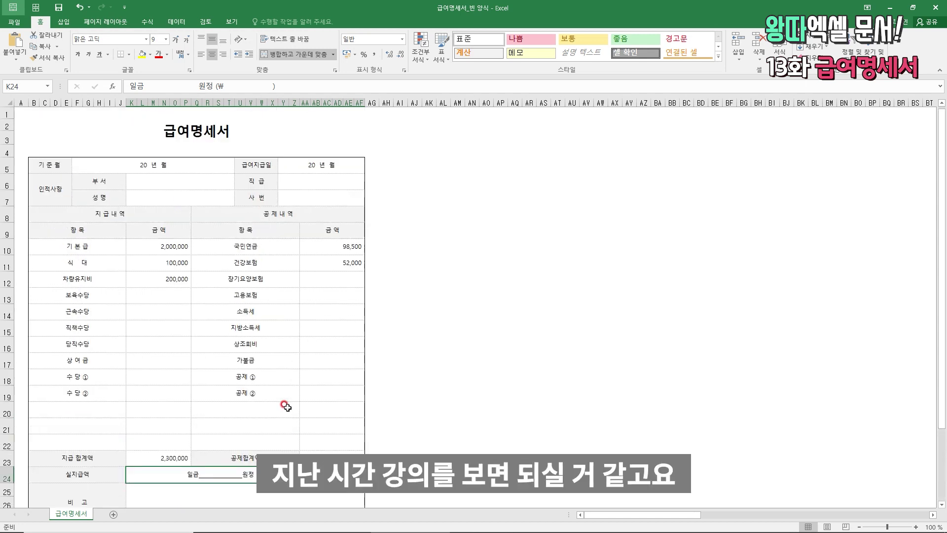
key("ctrl+Home")
key("Down")
key("Right")
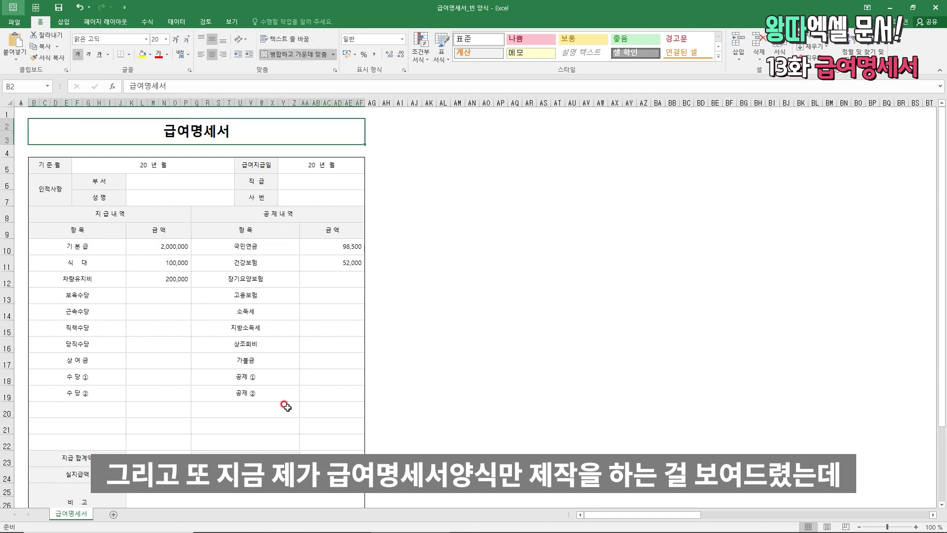
scroll(282, 347, "down", 2)
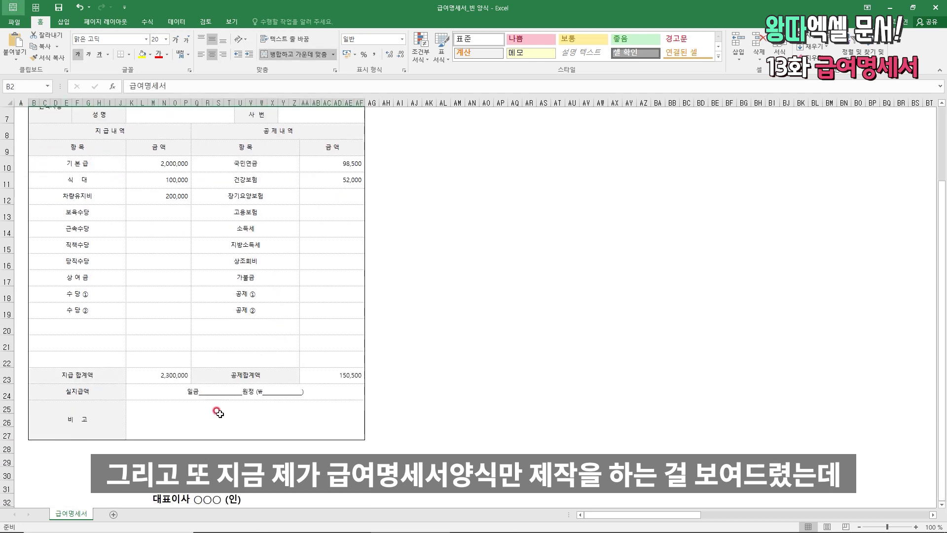
scroll(213, 409, "up", 2)
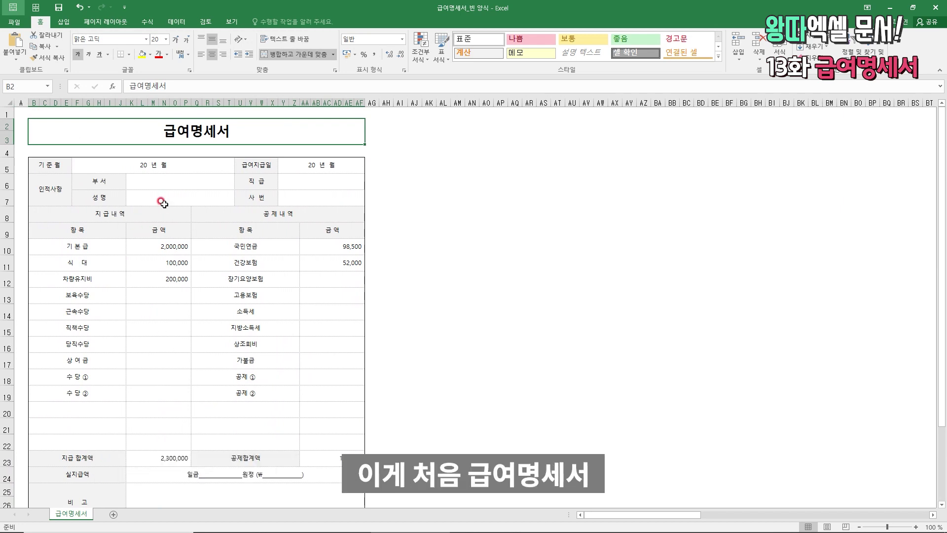
scroll(185, 198, "down", 2)
scroll(186, 200, "up", 2)
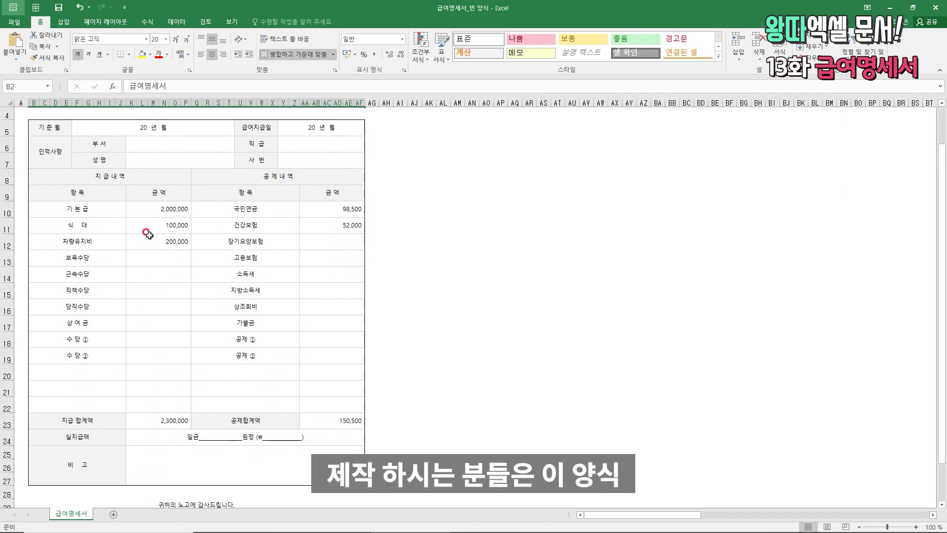
scroll(164, 230, "down", 3)
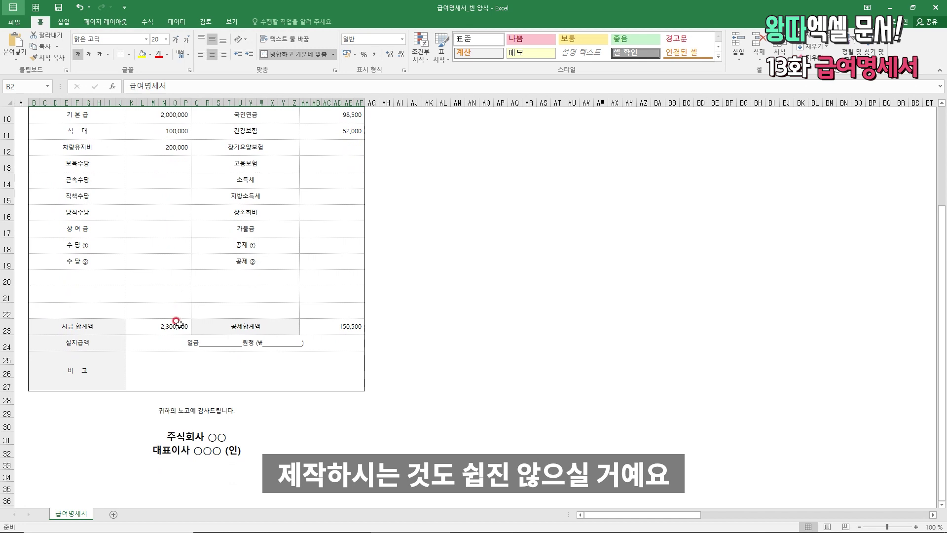
scroll(178, 324, "up", 3)
scroll(179, 327, "up", 1)
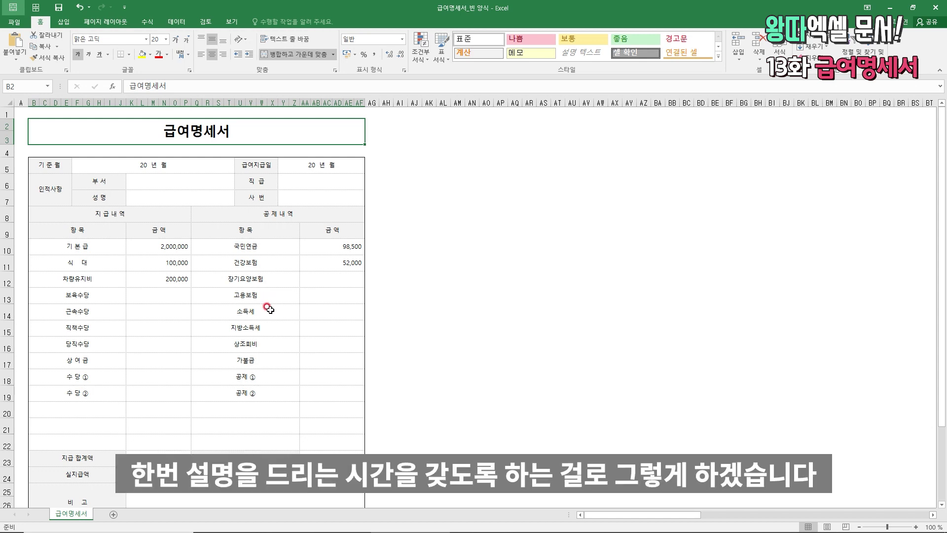
scroll(269, 309, "down", 2)
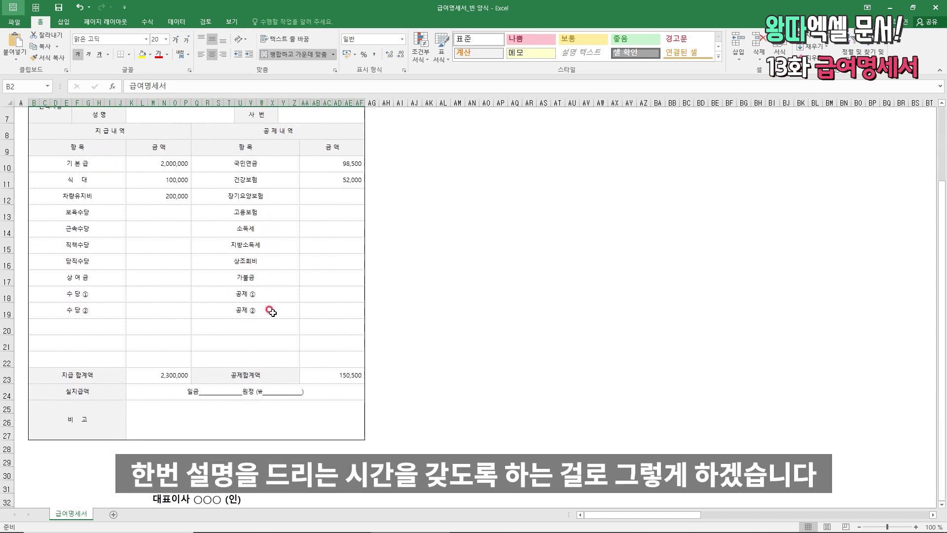
scroll(271, 310, "up", 1)
scroll(271, 312, "up", 1)
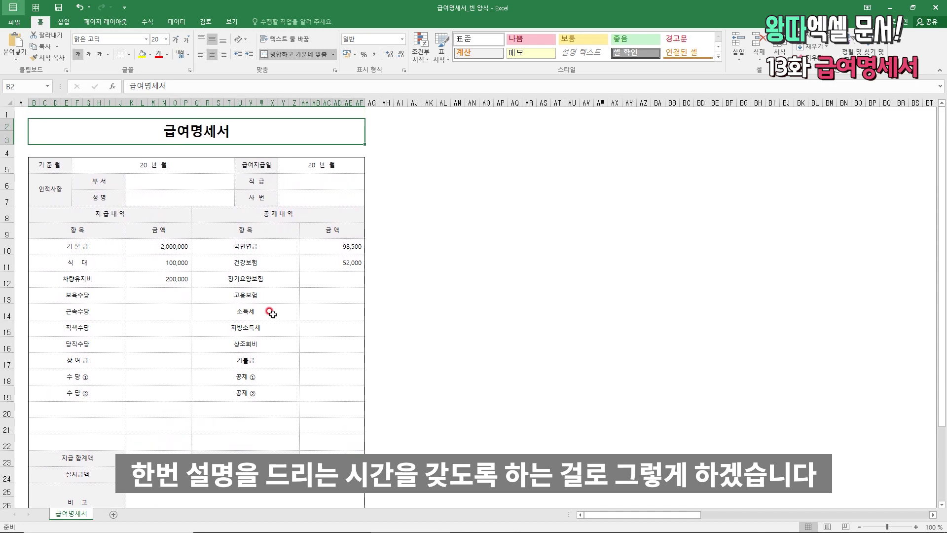